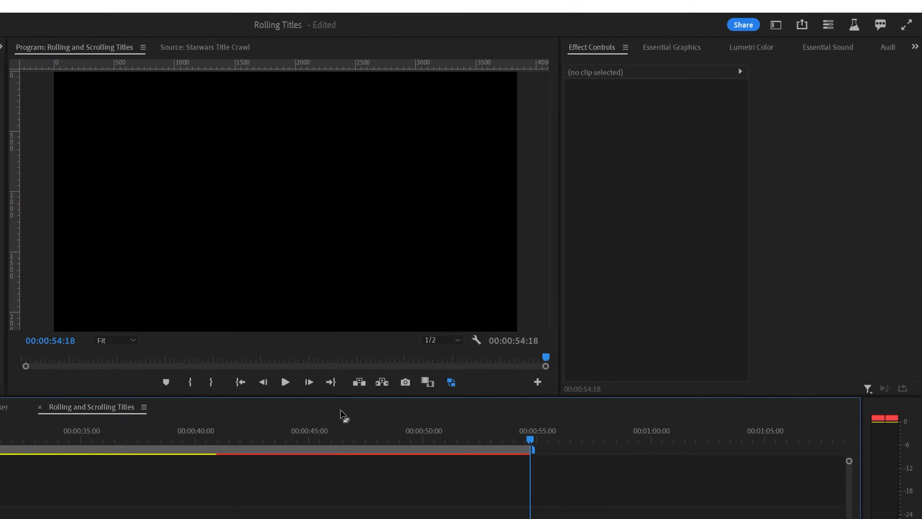
Add a new text layer graphic at the sequence playhead and select its placeholder text for editing.
left_click(595, 55)
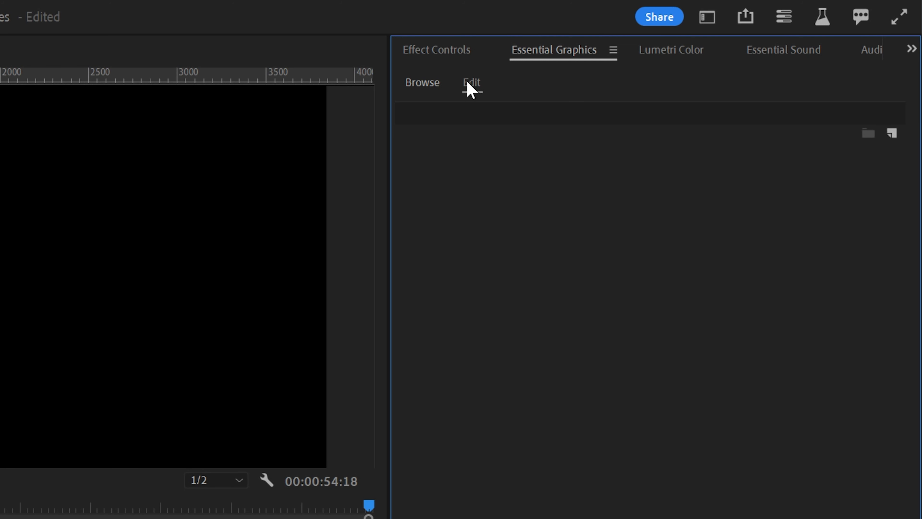
left_click(893, 134)
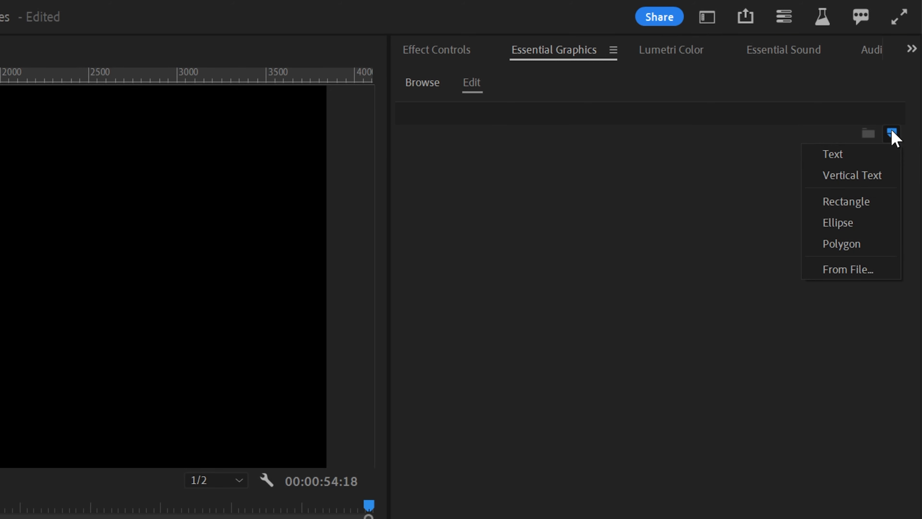
left_click(853, 157)
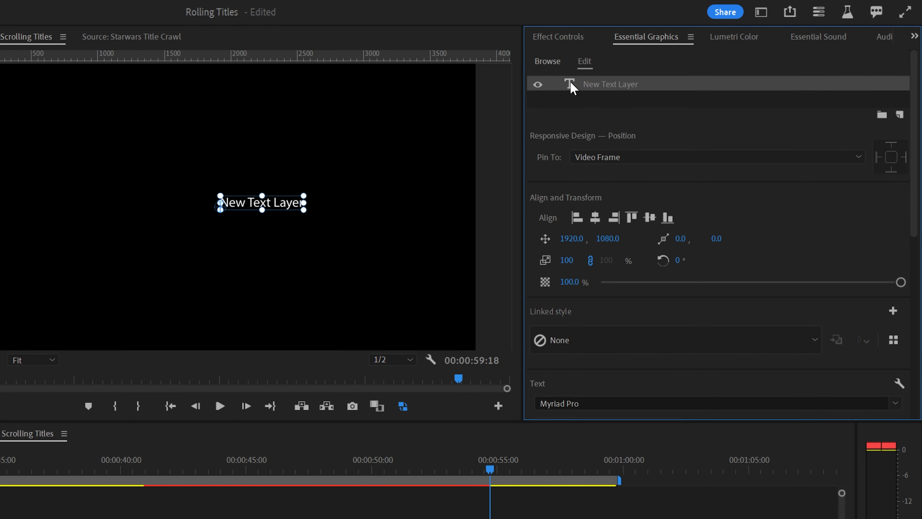
double_click(571, 87)
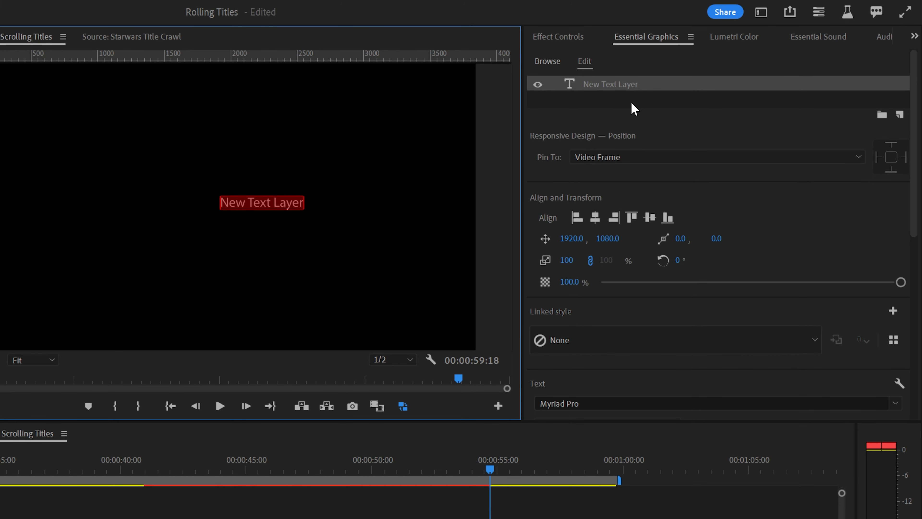
Open Closing Credits.txt in Notepad, copy all its text, and paste it over the placeholder text in Premiere Pro.
key("alt+Tab")
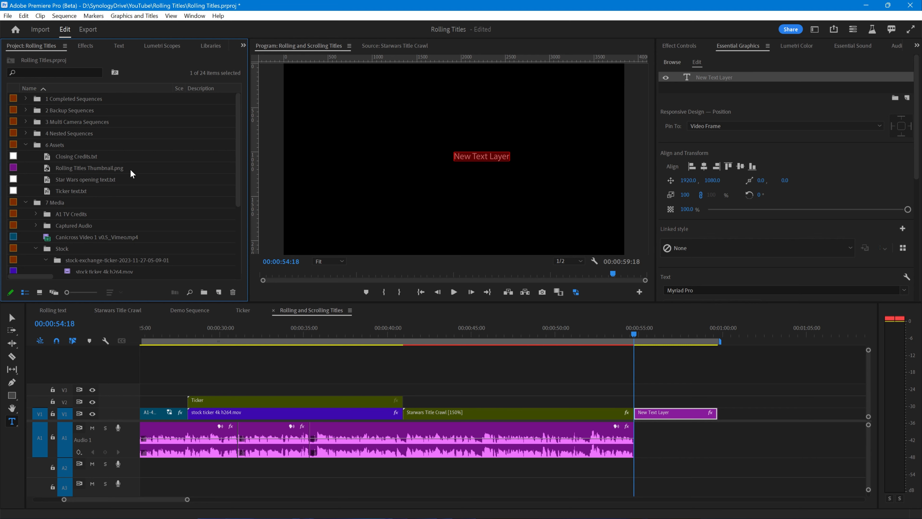
double_click(49, 160)
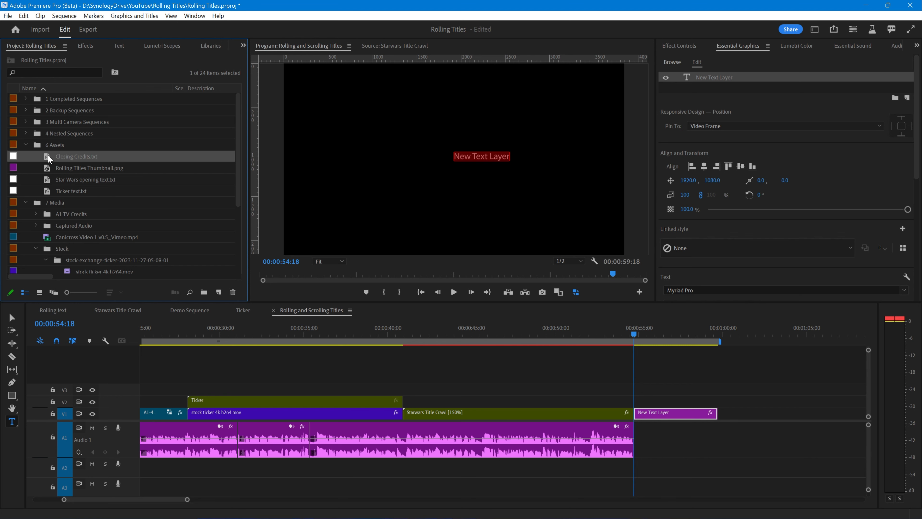
left_click(159, 226)
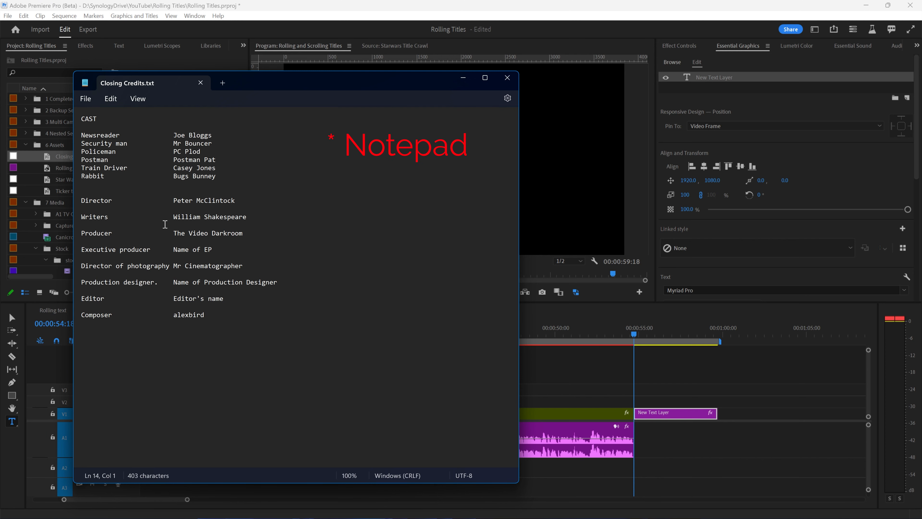
key("ctrl+a")
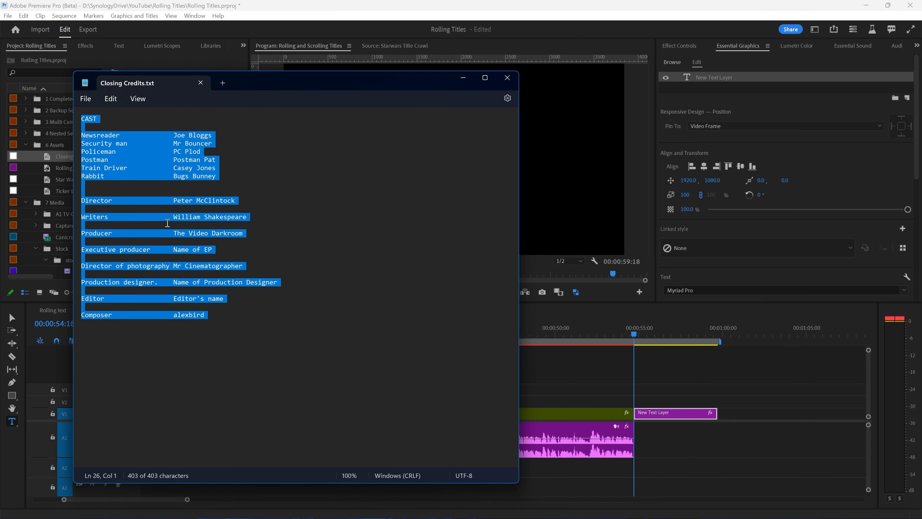
left_click(667, 3)
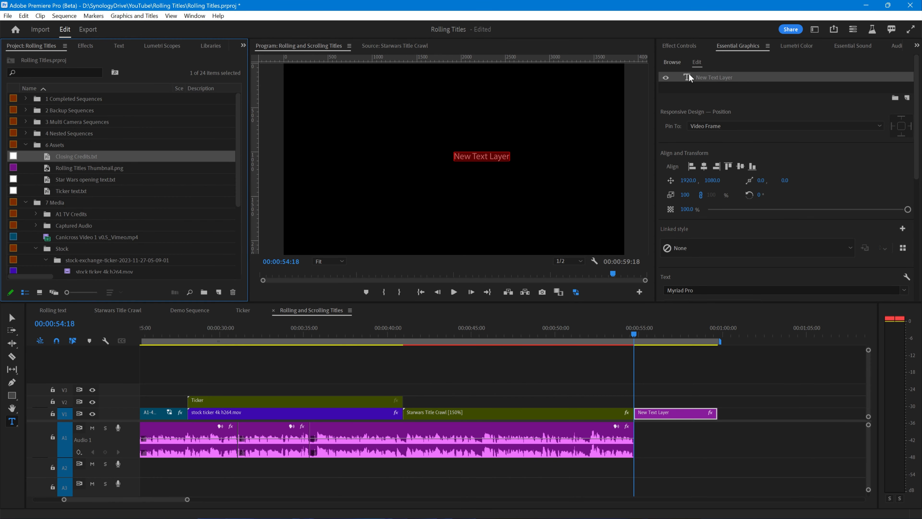
right_click(482, 155)
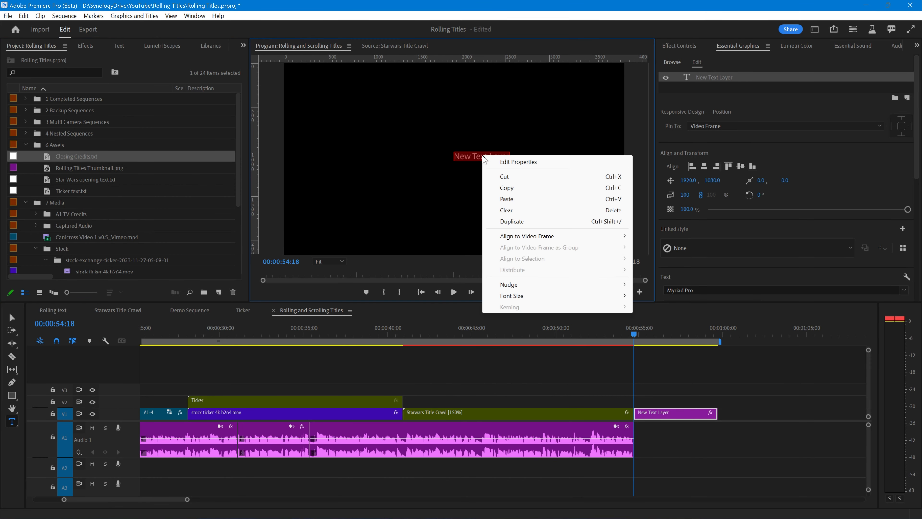
left_click(506, 199)
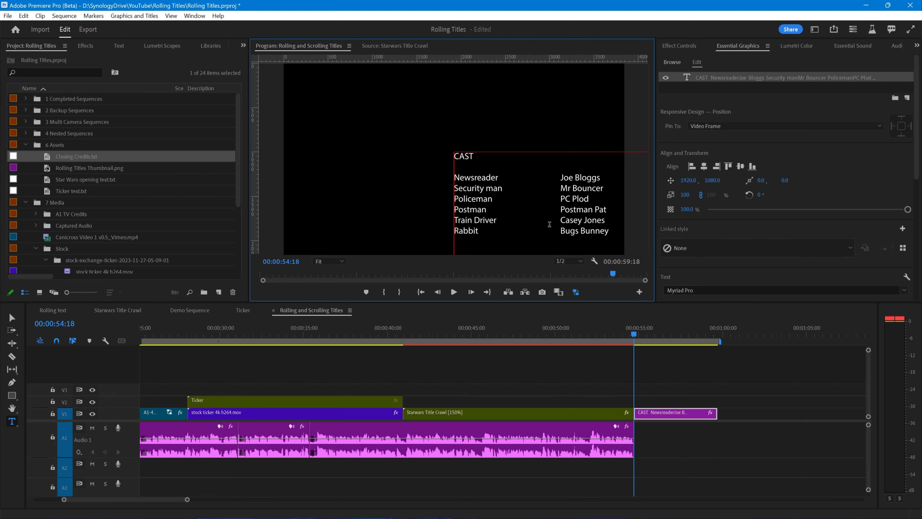
Move the whole credits graphic up and left with Vector Motion to about 1031.8, 511.6.
left_click(675, 46)
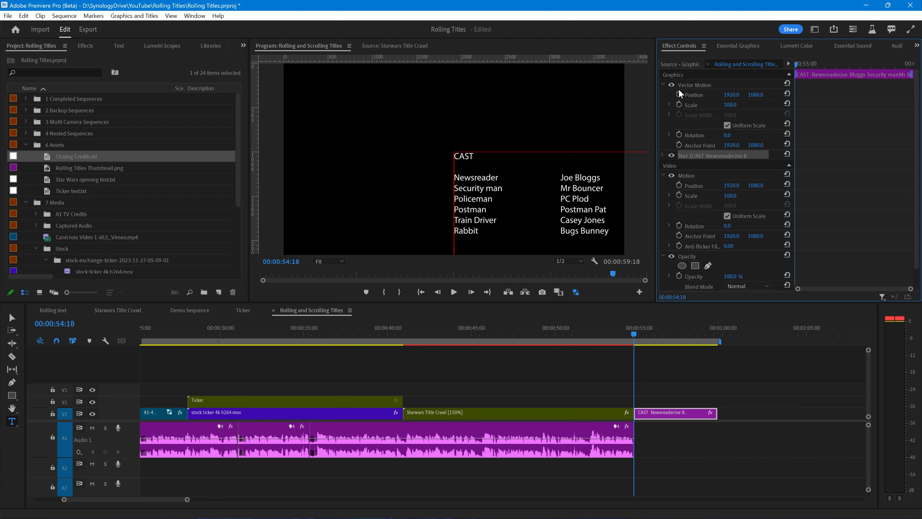
left_click(691, 87)
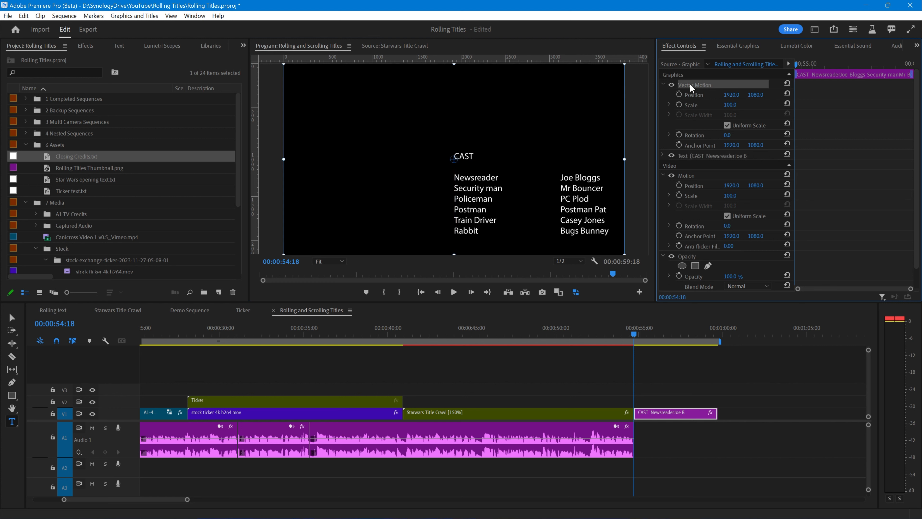
left_click_drag(494, 168, 417, 117)
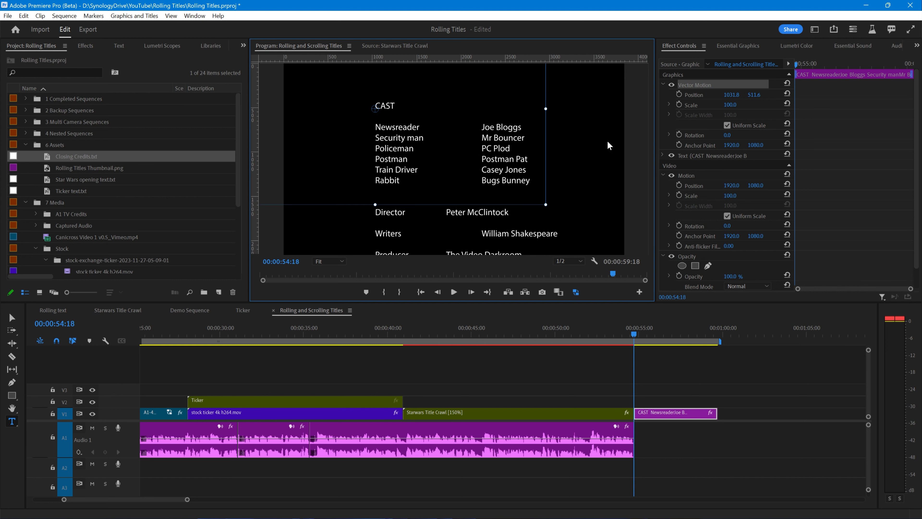
Add one tab before the Director and Producer names to line up the second column, raising the text layer to Y 642 in between.
left_click(732, 46)
left_click(688, 78)
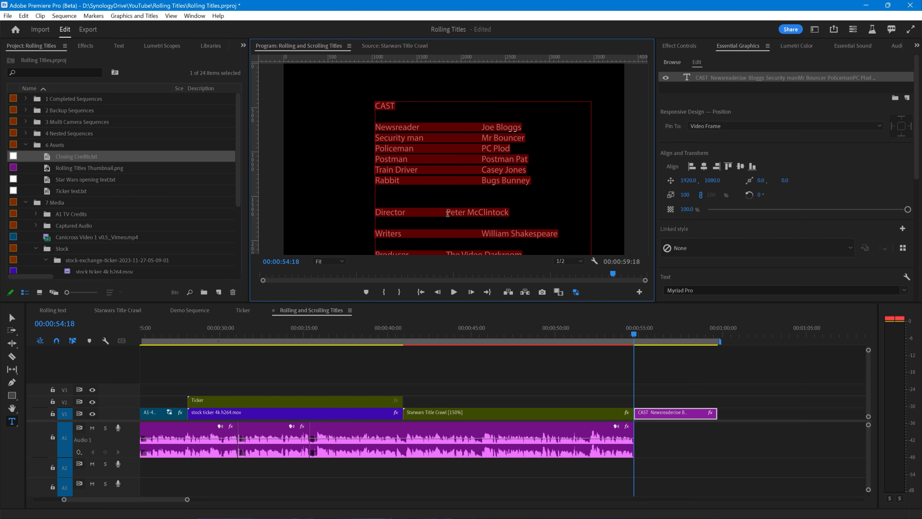
left_click(447, 213)
key("Tab")
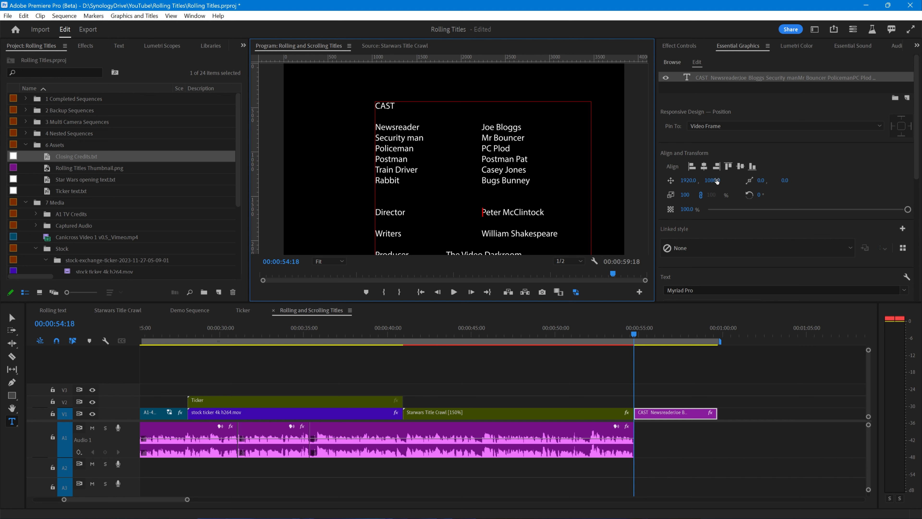
left_click_drag(716, 181, 557, 186)
left_click(450, 216)
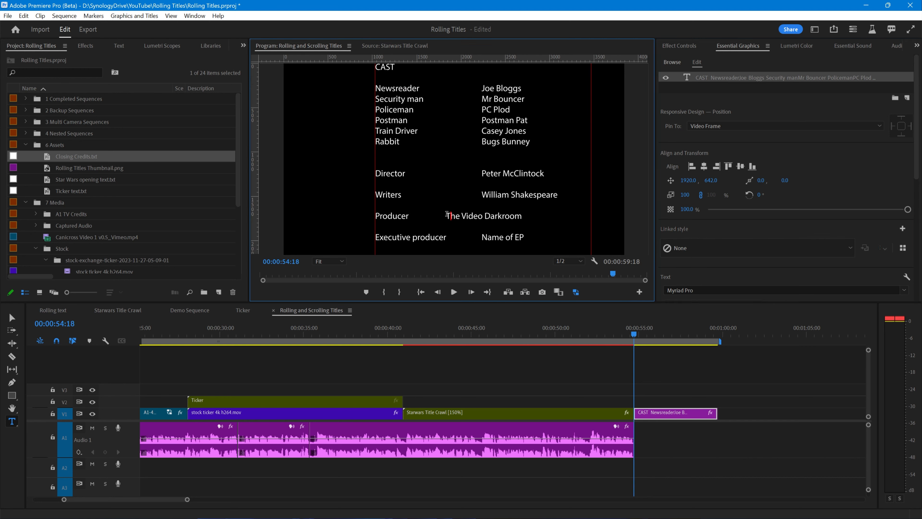
key("Tab")
Lower the text layer to Y 1349 and indent the CAST heading with two tabs to sit between the columns.
left_click_drag(710, 181, 921, 184)
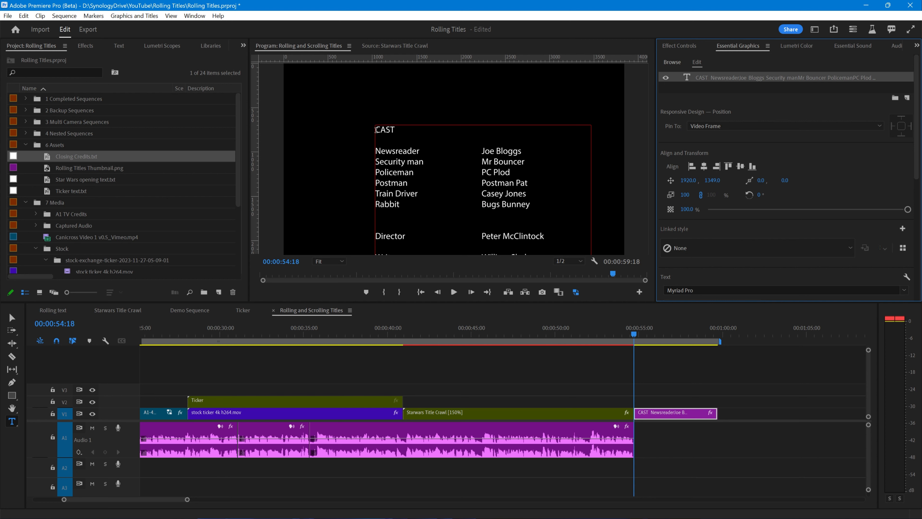
left_click(376, 129)
key("Tab")
key("Tab")
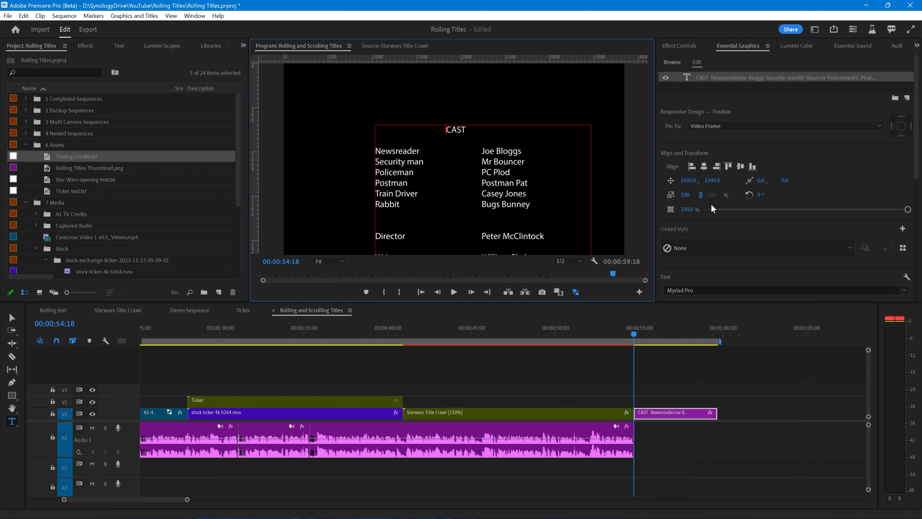
Shift the credits graphic slightly left with Vector Motion to about 934.3, 522.4.
left_click(677, 46)
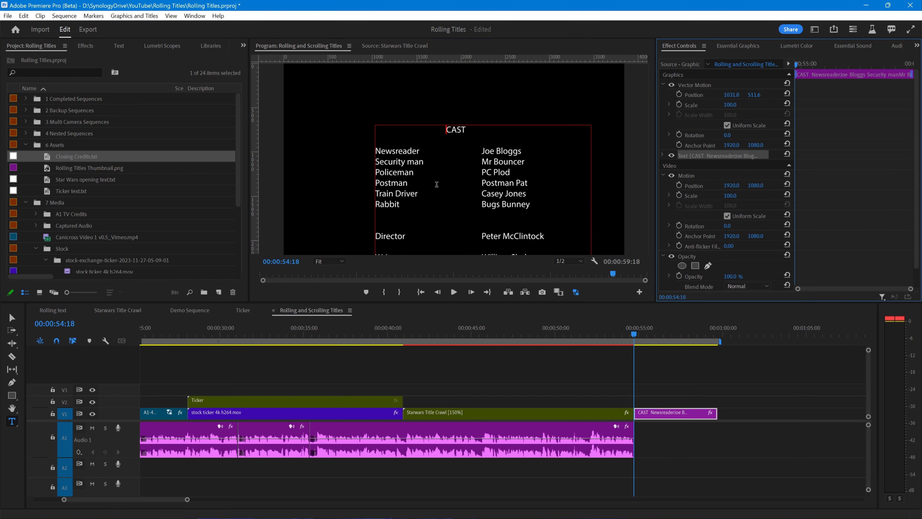
left_click(717, 86)
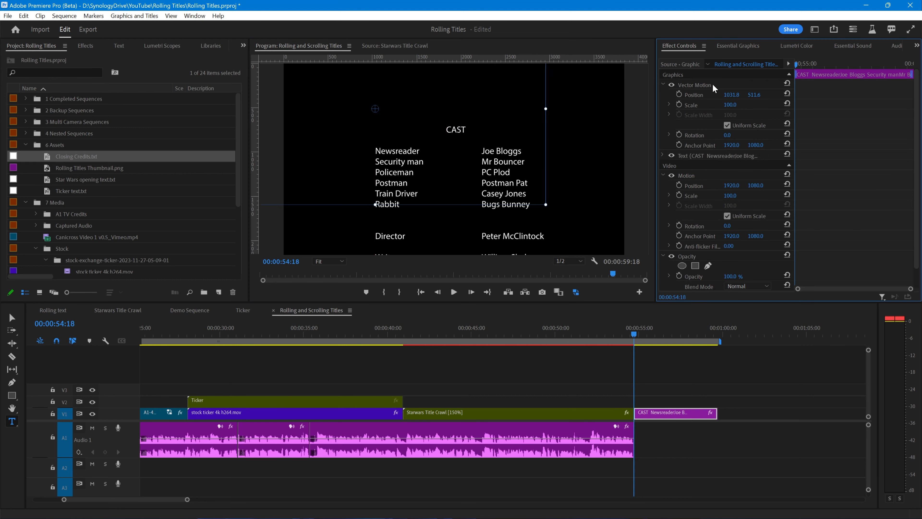
left_click_drag(487, 163, 479, 164)
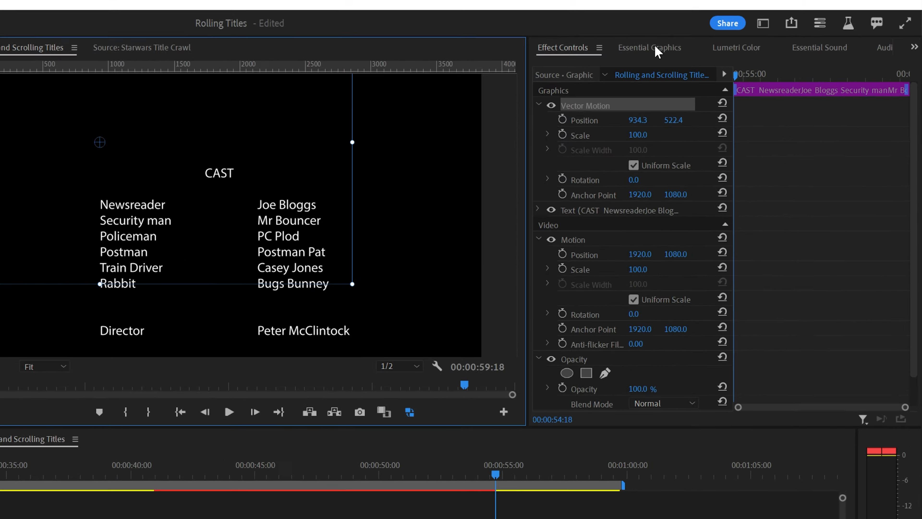
With no text layer selected, enable Roll for the credits graphic and turn off Start Offscreen and End Offscreen.
left_click(740, 46)
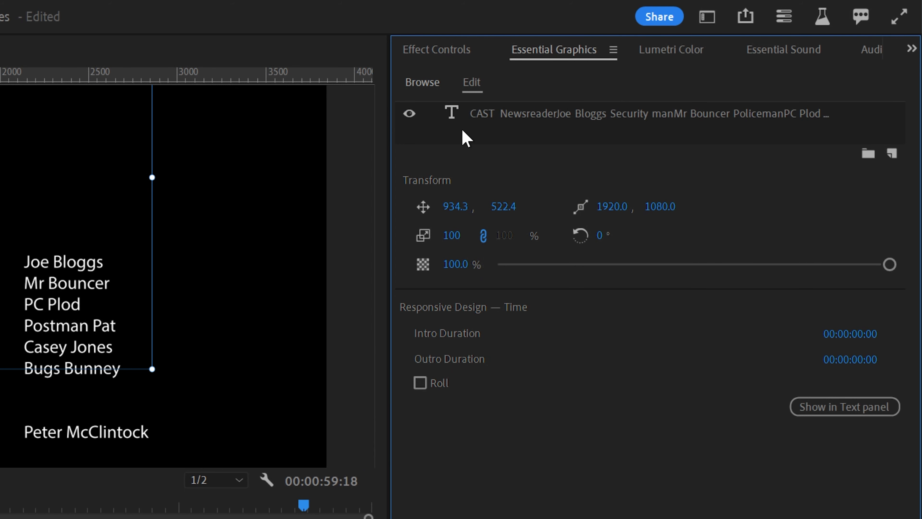
left_click(449, 110)
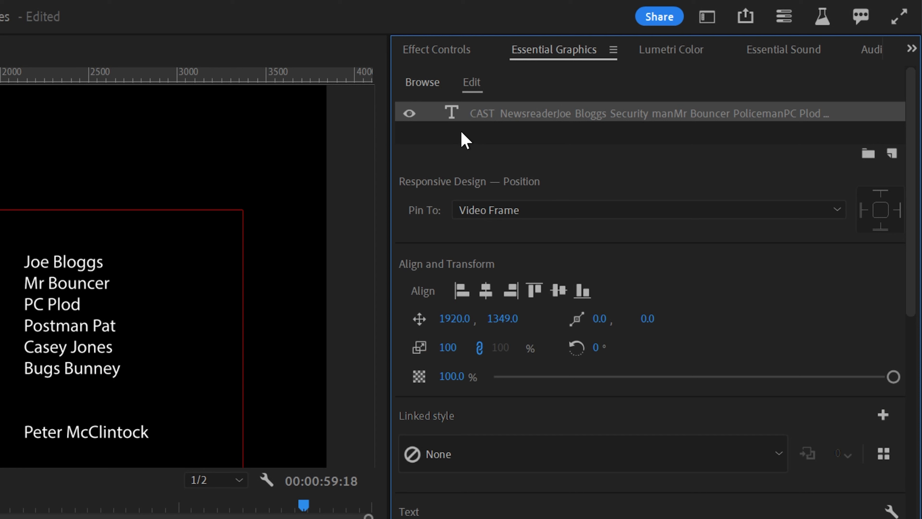
left_click(483, 138)
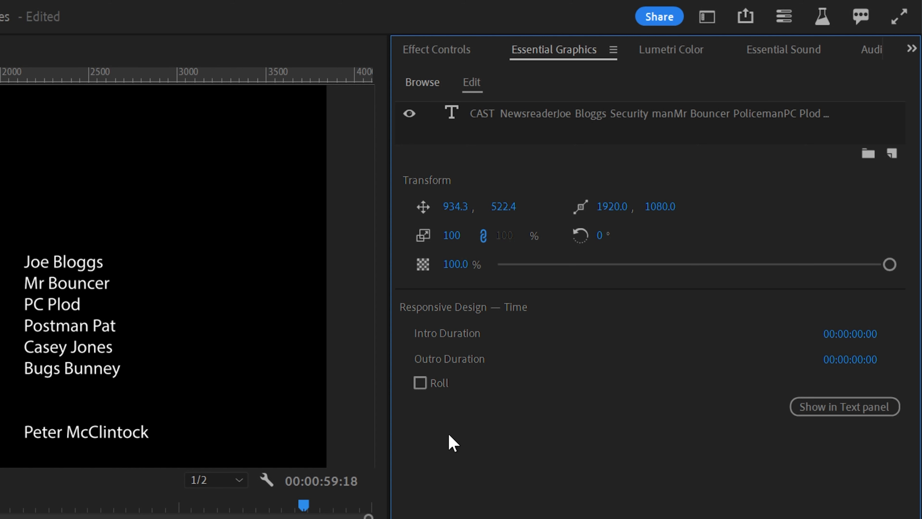
left_click(420, 383)
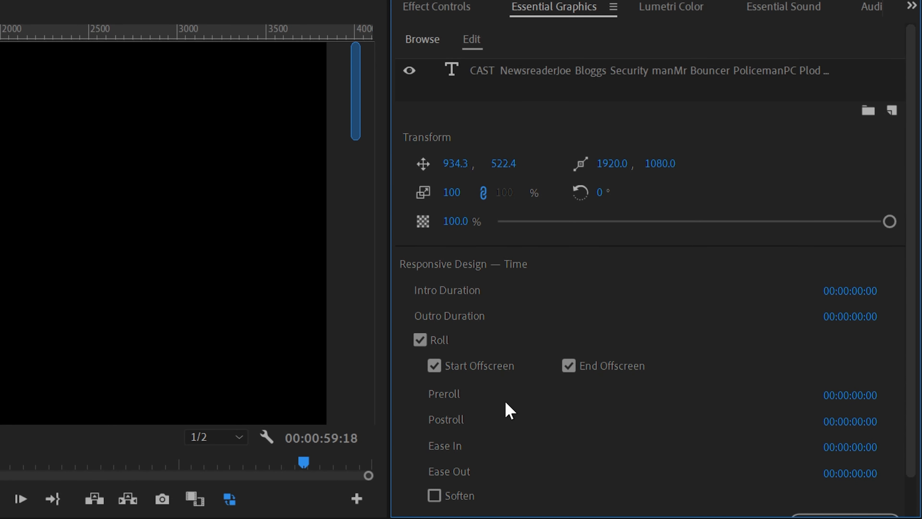
left_click(434, 365)
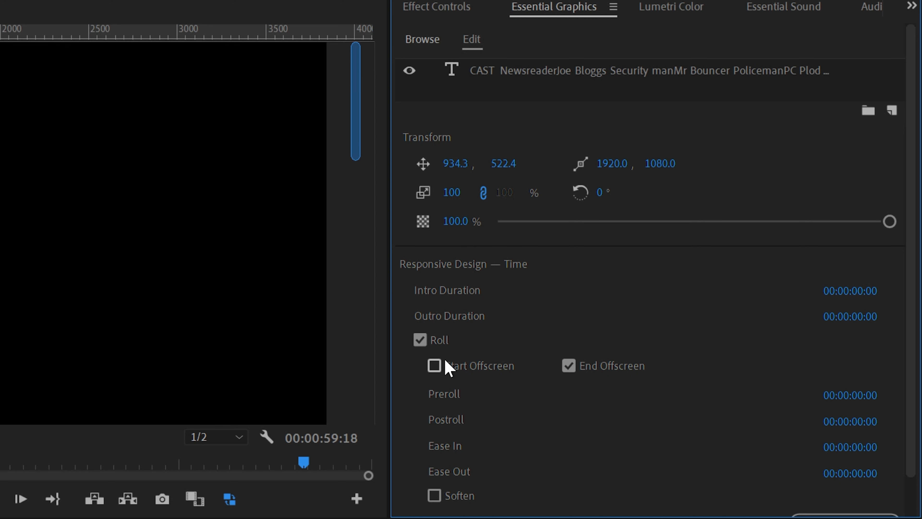
left_click(569, 365)
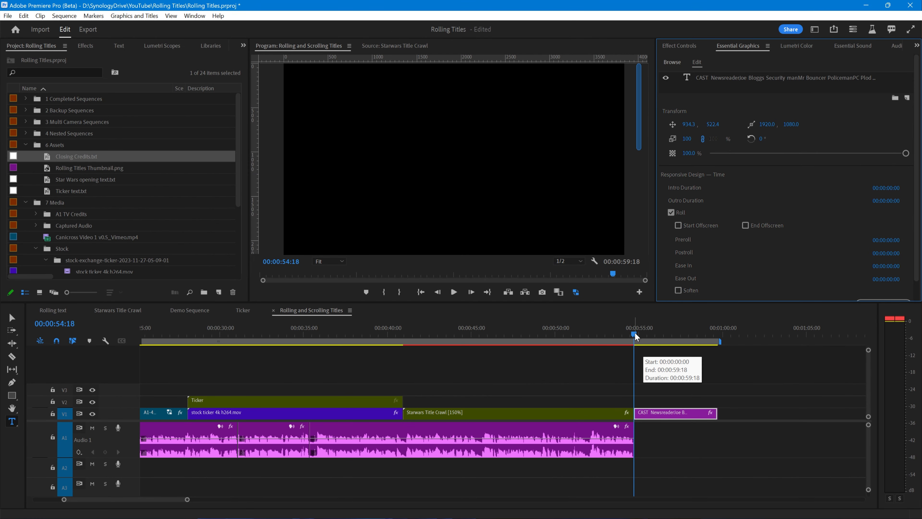
Play the rolling credits from the start of the clip to check their scrolling speed.
mouse_move(635, 336)
left_mouse_down()
mouse_move(663, 340)
mouse_move(640, 347)
left_mouse_up()
key("Up")
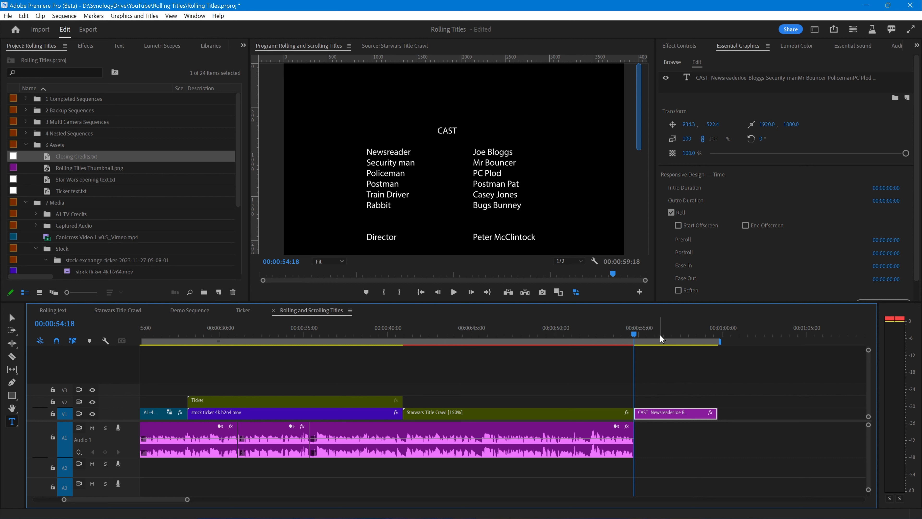
key("space")
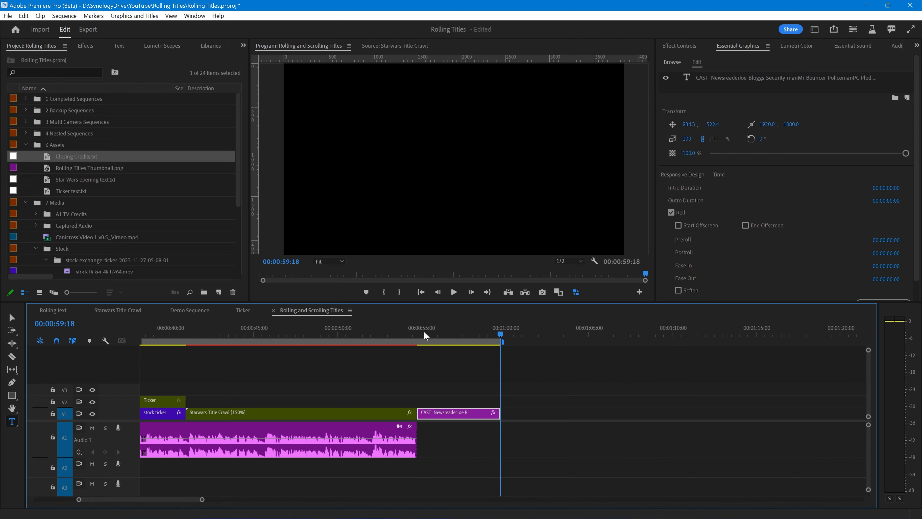
key("Up")
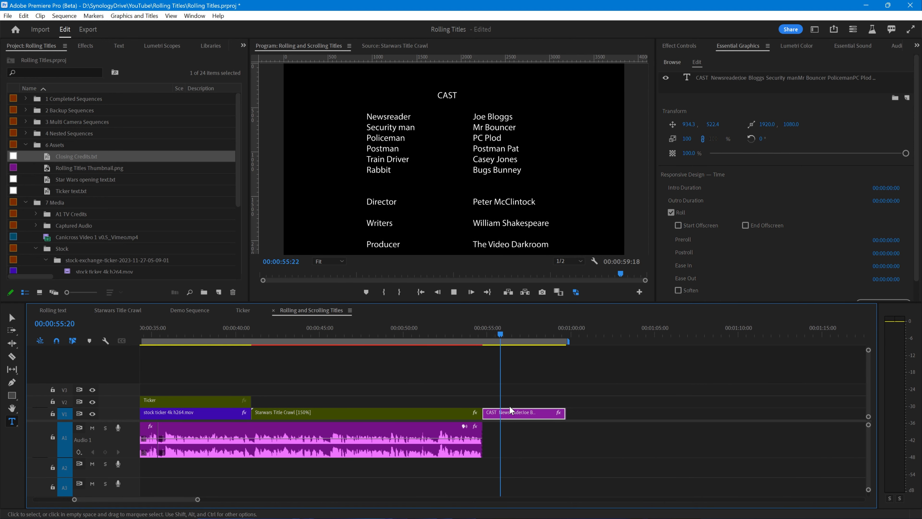
key("space")
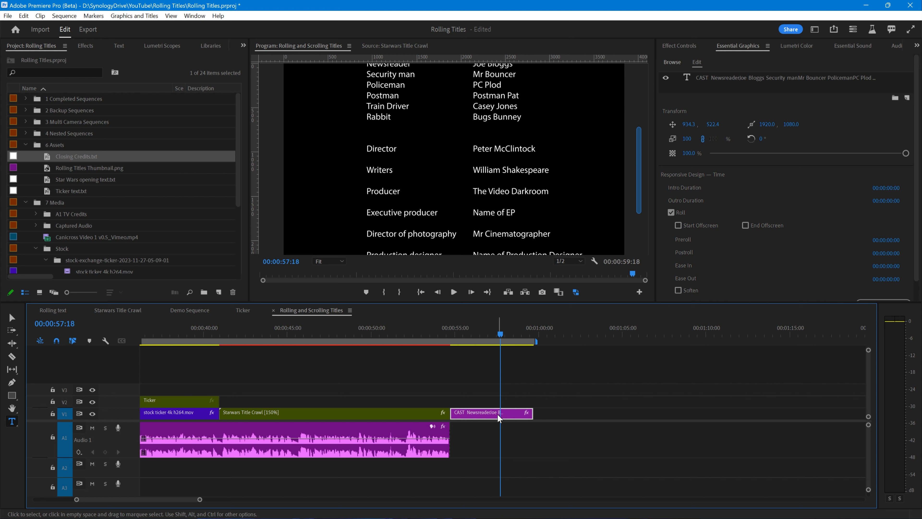
Slow the roll by extending the end of the credits clip to 00:01:09:14, and play it from its start.
left_click_drag(540, 413, 704, 414)
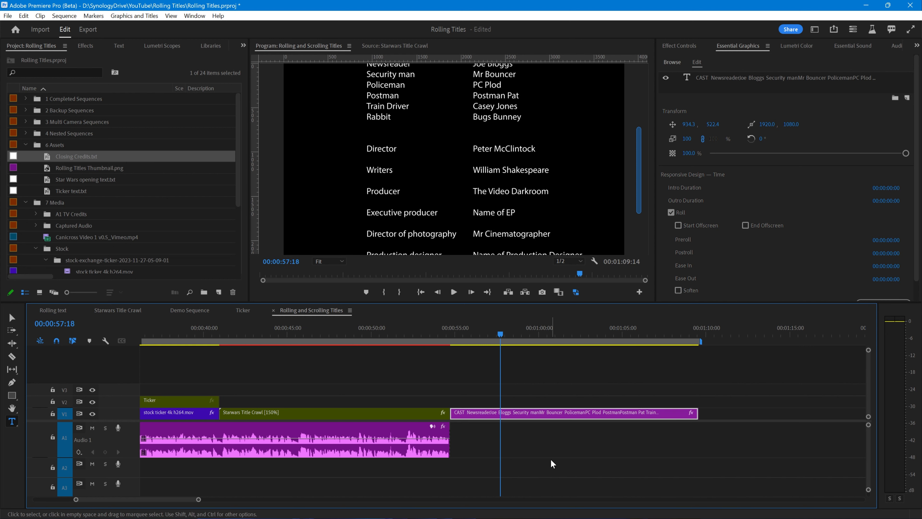
left_click(471, 334)
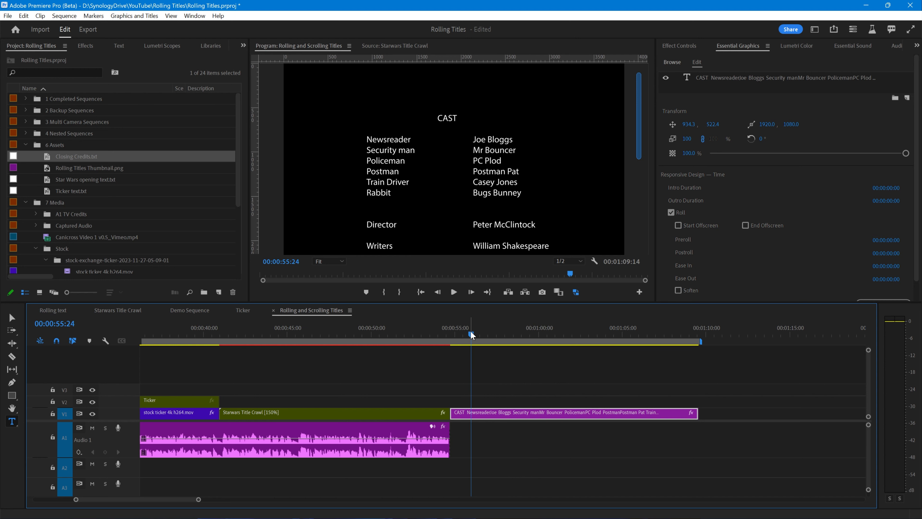
key("Up")
key("space")
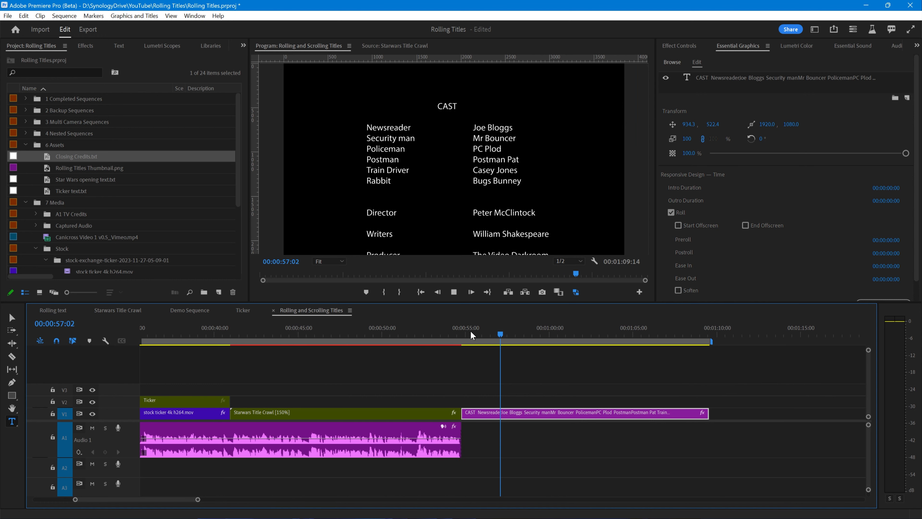
Speed up the roll by shortening the end of the credits clip to 00:00:57:02, and play it from its start.
key("space")
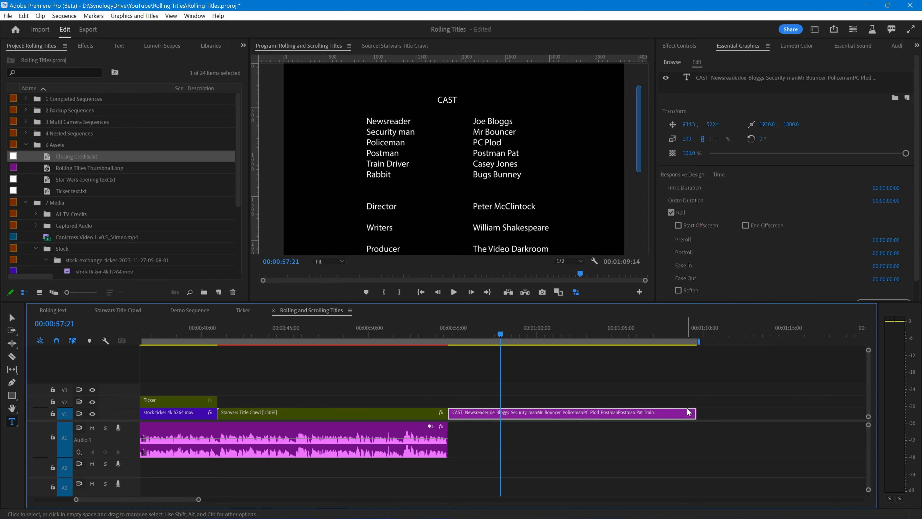
left_click_drag(695, 413, 487, 414)
left_click(471, 336)
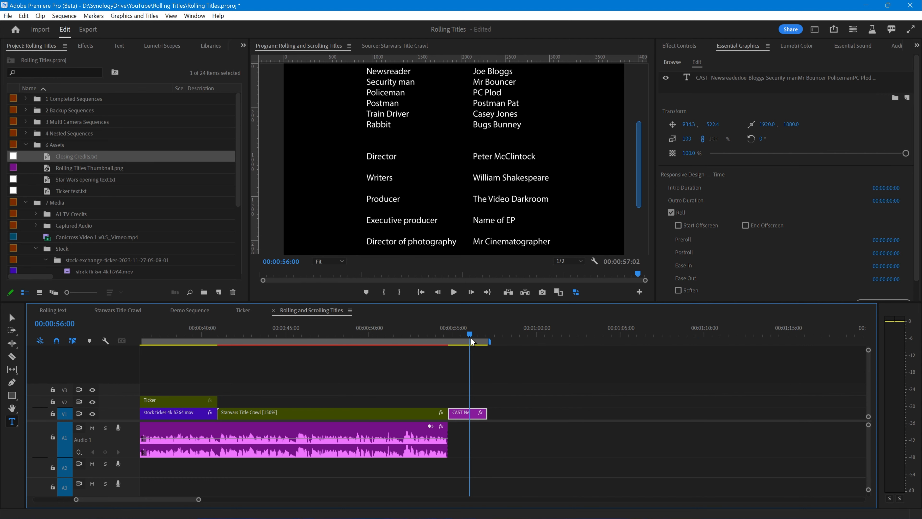
key("Up")
key("space")
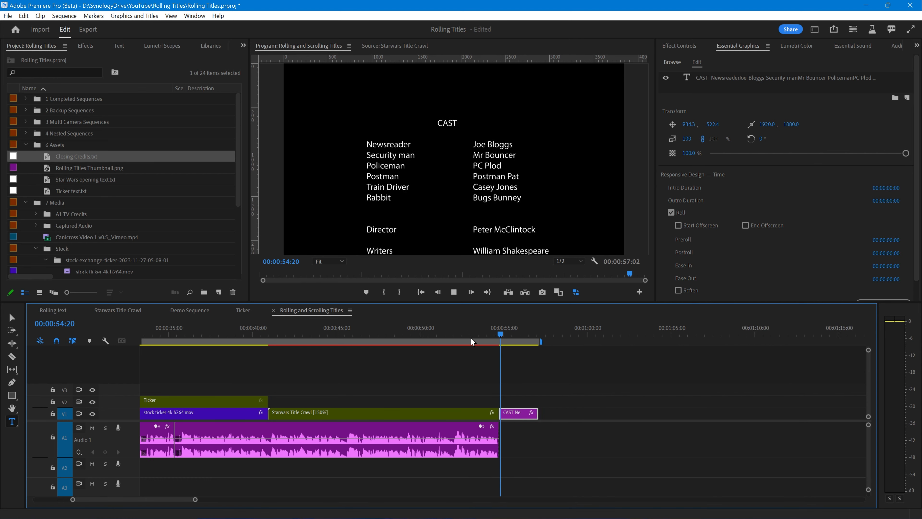
key("space")
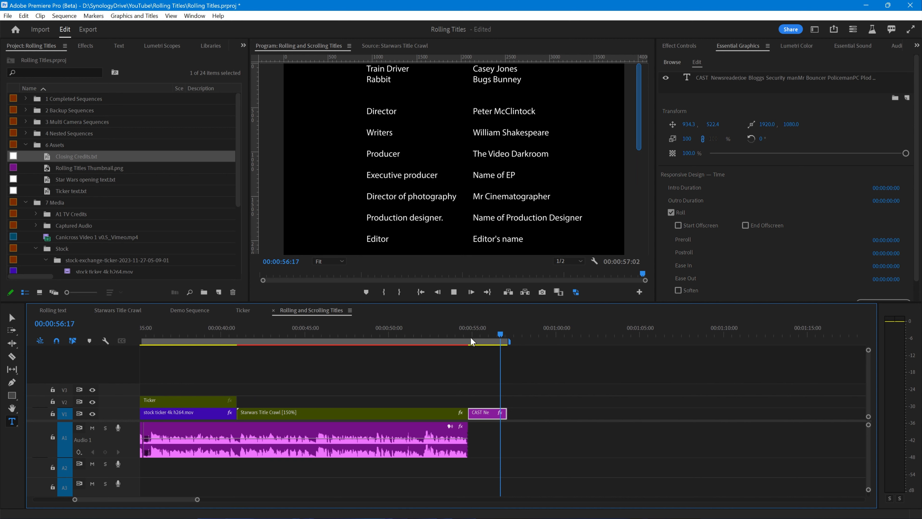
Turn on Start Offscreen and End Offscreen for the roll, extend the credits clip to 00:01:03:04, and play it.
left_click(678, 225)
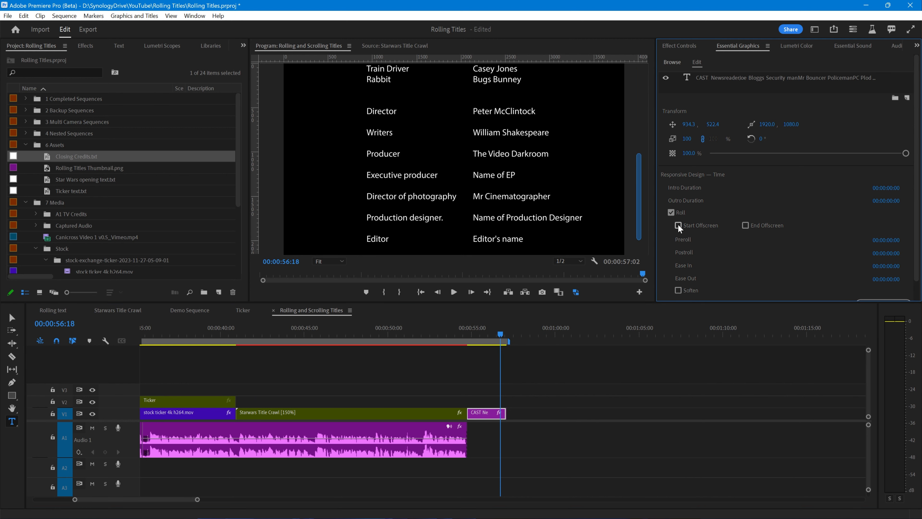
left_click(746, 225)
left_click_drag(530, 409, 607, 414)
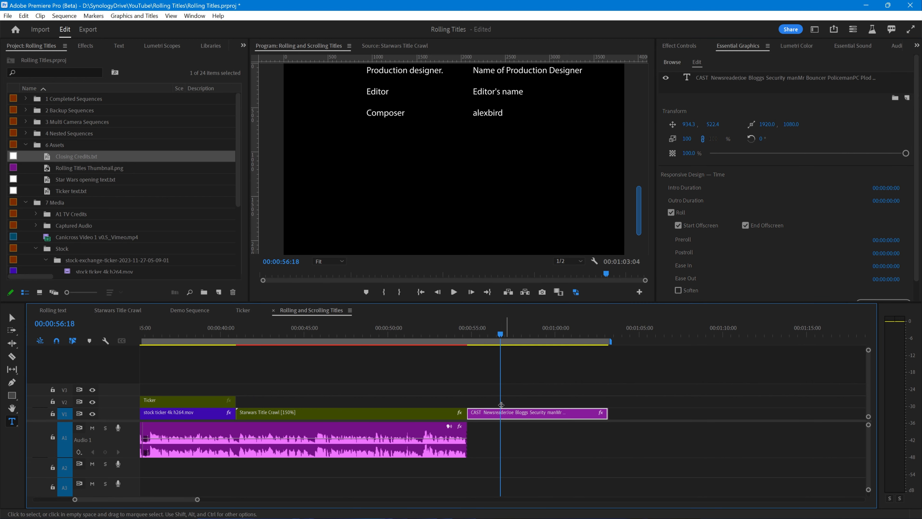
left_click(479, 331)
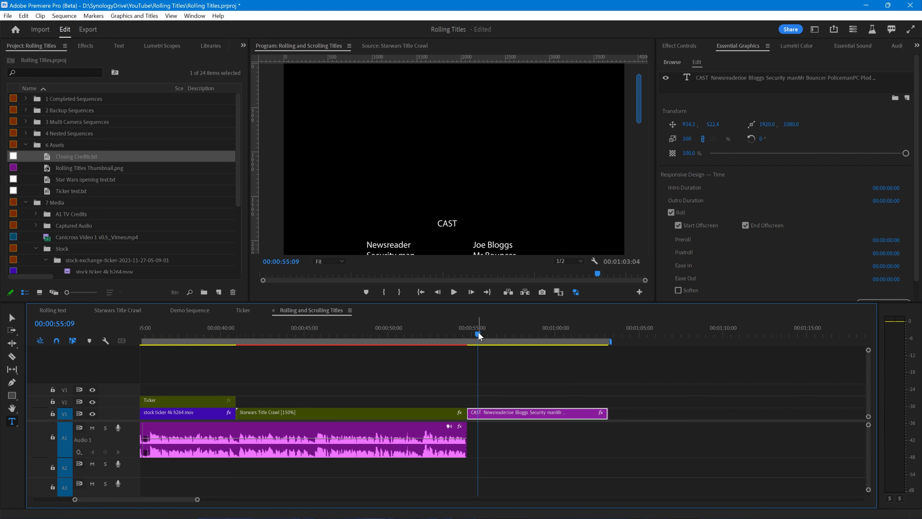
key("space")
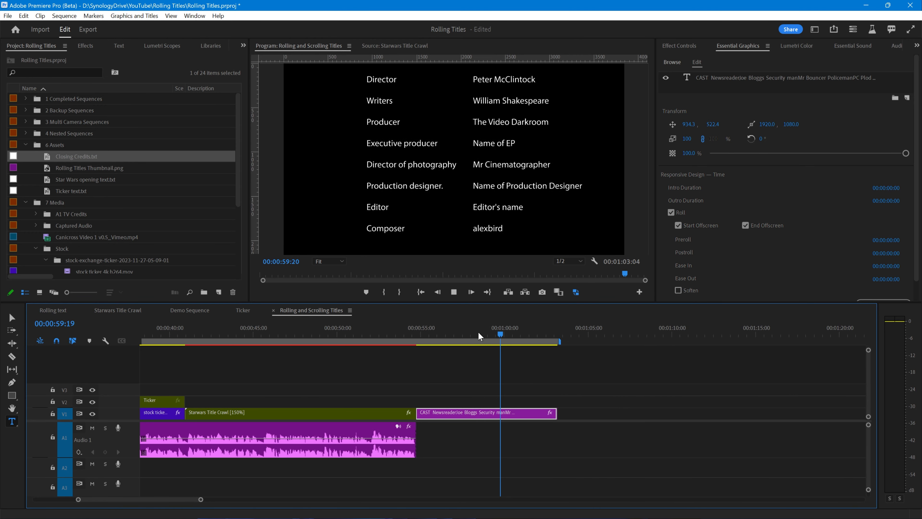
key("space")
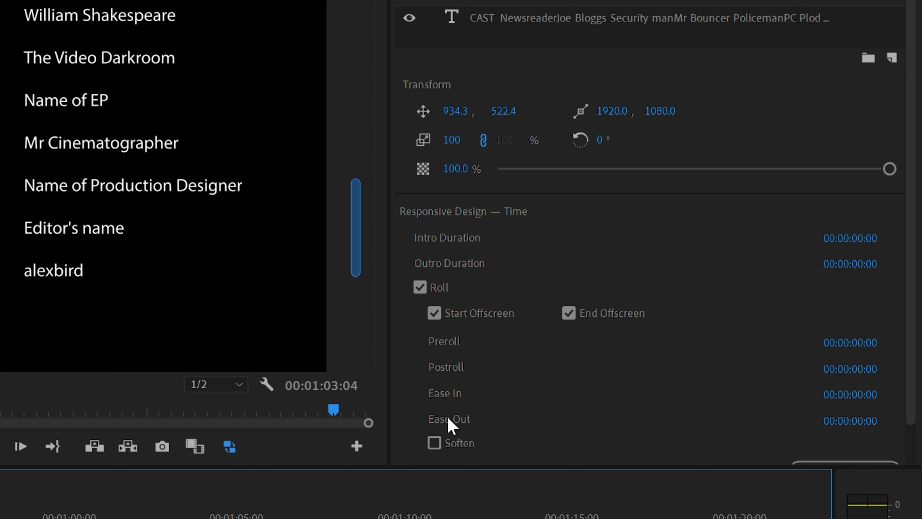
Turn off Start Offscreen and End Offscreen for the roll, and shorten the end of the credits clip to 00:00:59:22.
left_click(434, 313)
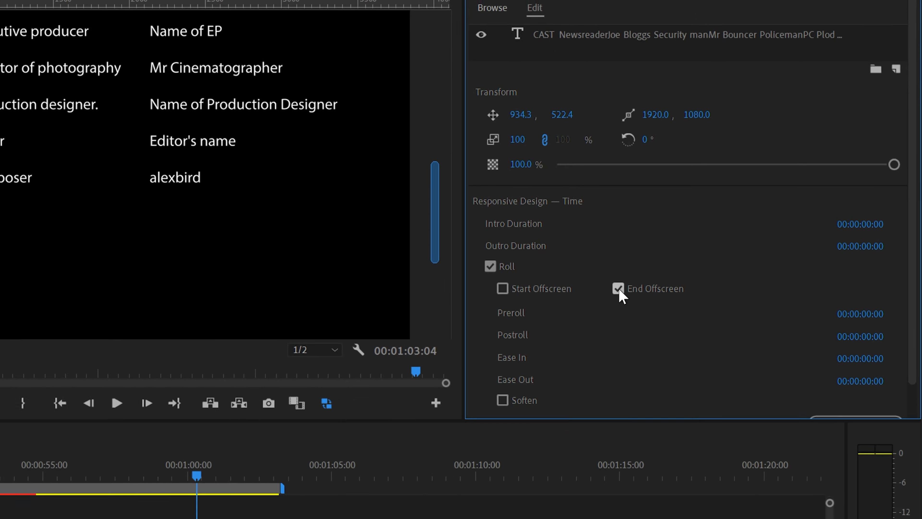
left_click(618, 288)
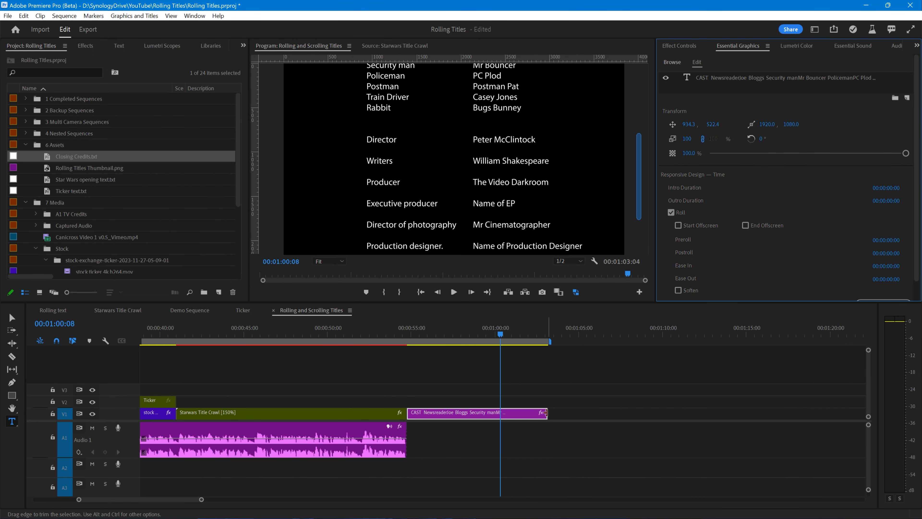
left_click_drag(502, 413, 487, 414)
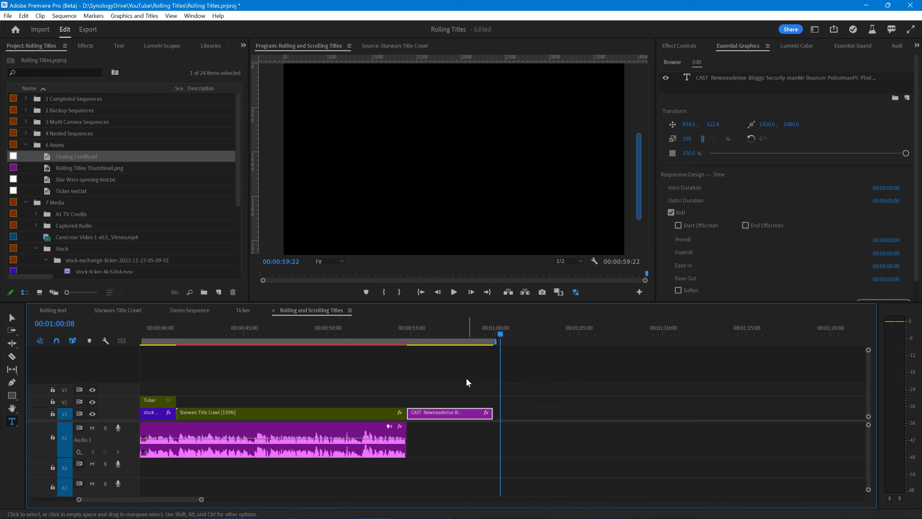
Set the roll's Ease In and Ease Out to 00:00:02:00 each, and play the credits from the start of the clip.
left_click(440, 331)
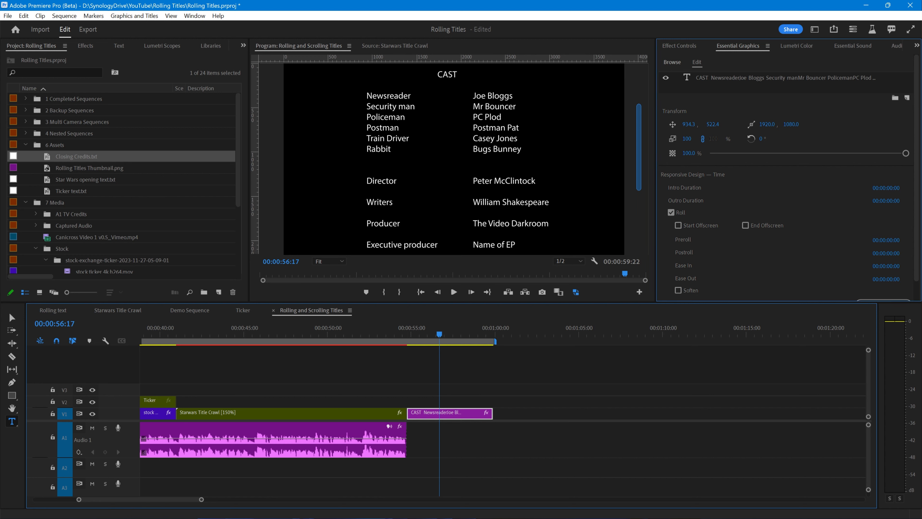
left_click(891, 268)
left_click(893, 265)
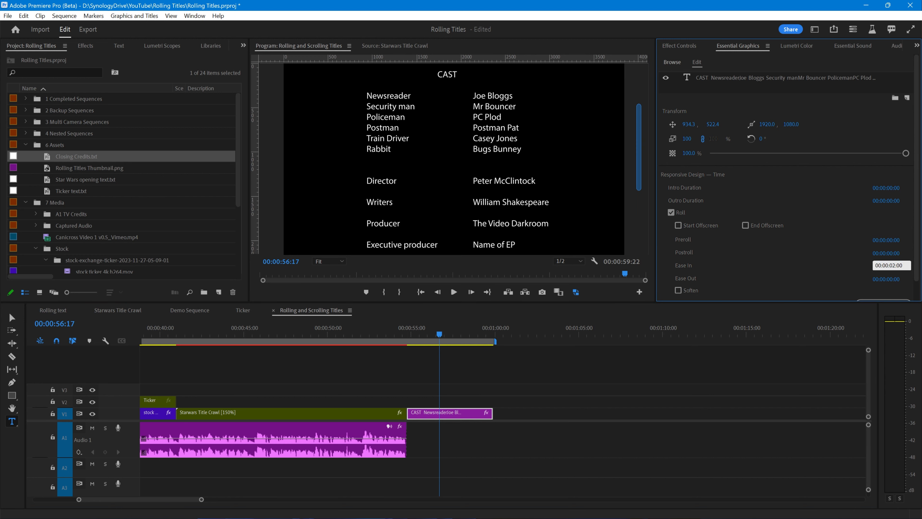
left_click(892, 278)
left_click(893, 278)
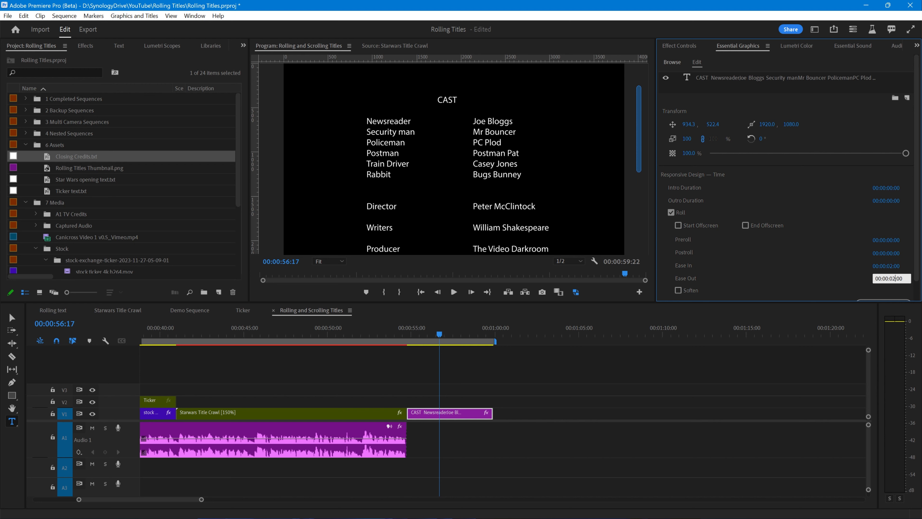
left_click(452, 334)
key("Up")
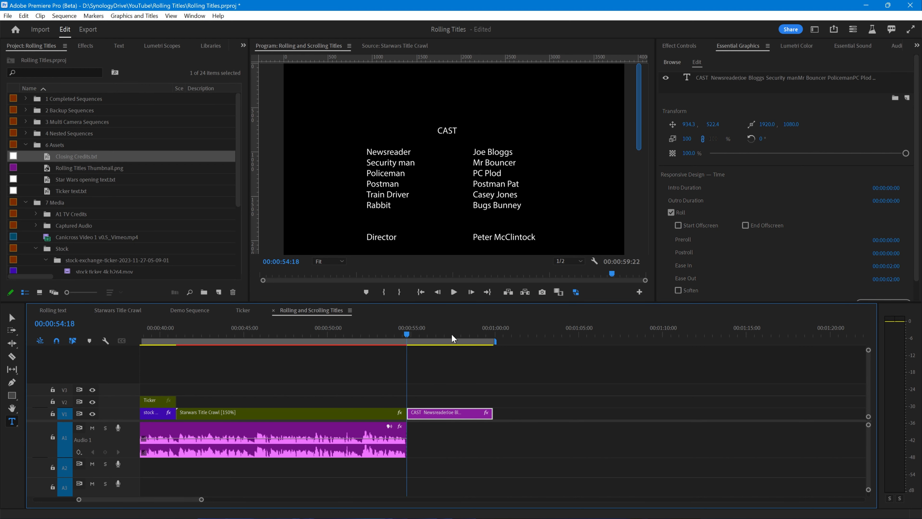
key("space")
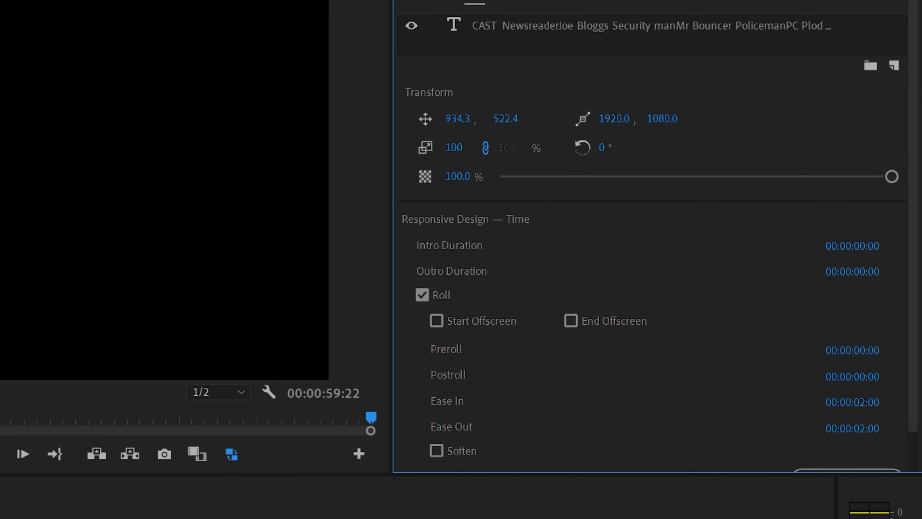
Set the roll's Preroll and Postroll to 00:00:02:00 each, and play the credits clip from its start.
left_click(864, 350)
left_click(871, 348)
key("BackSpace")
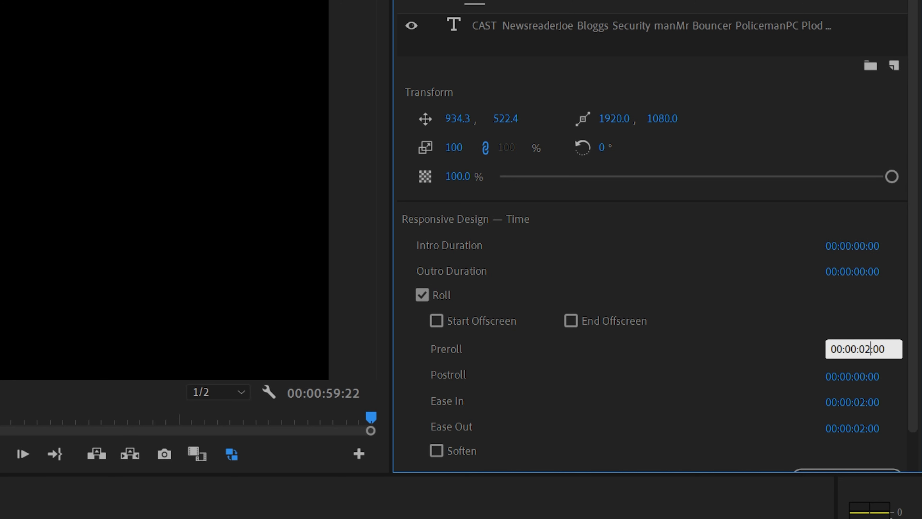
type("2")
left_click(862, 376)
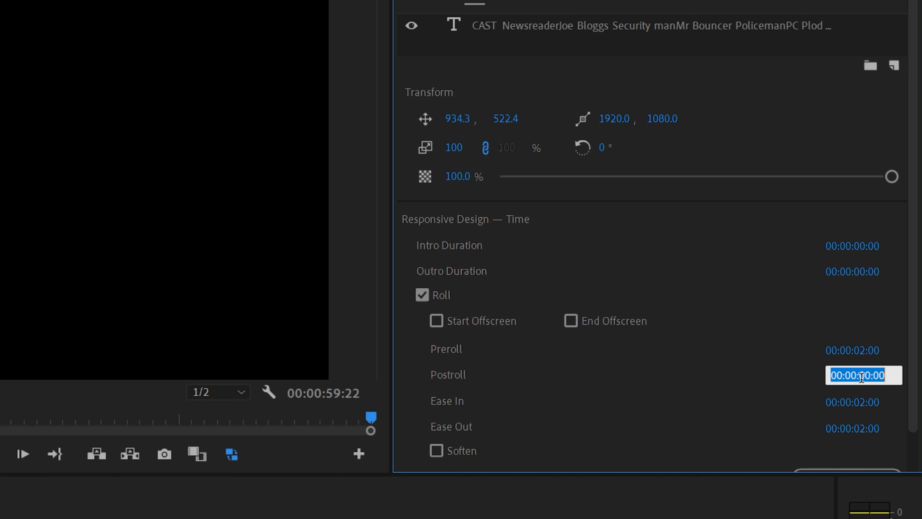
left_click(870, 375)
key("BackSpace")
type("2")
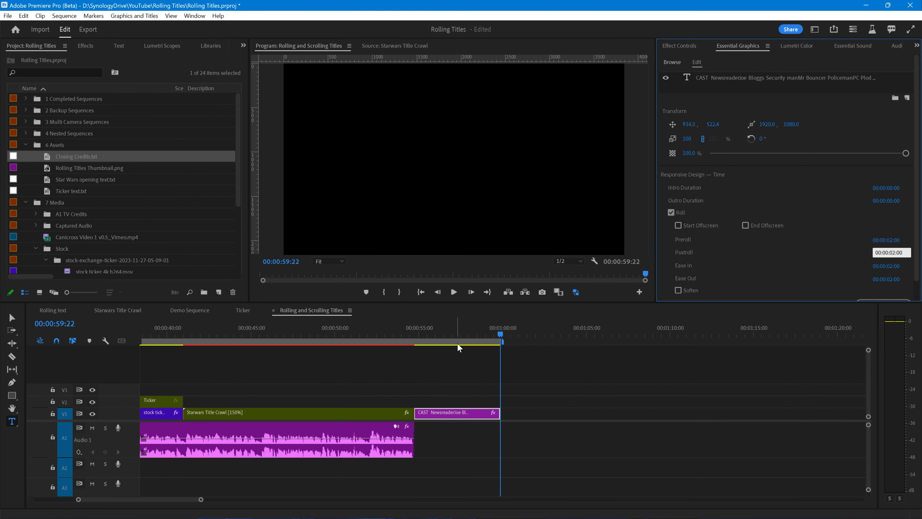
left_click(459, 338)
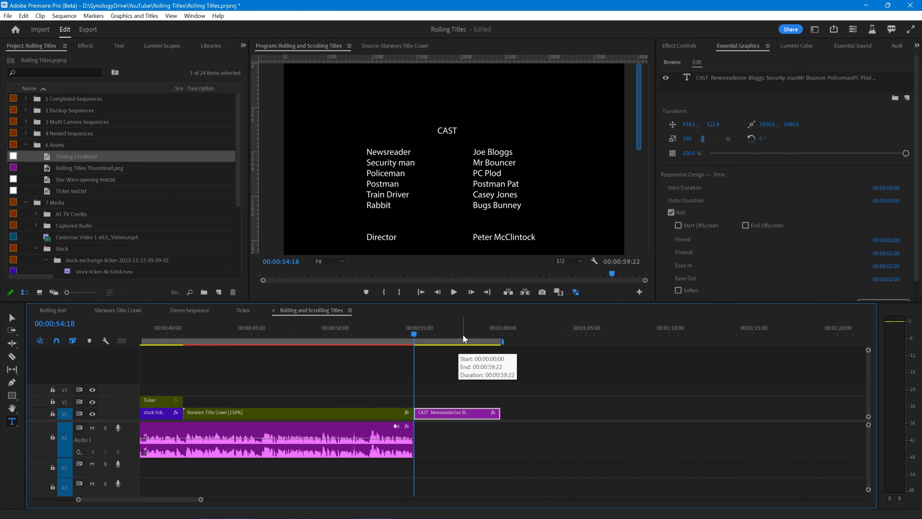
key("shift+k")
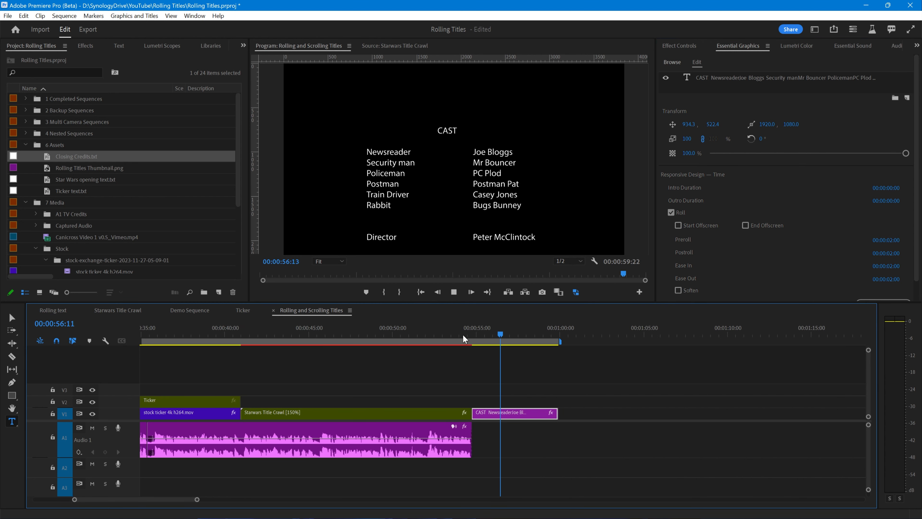
key("space")
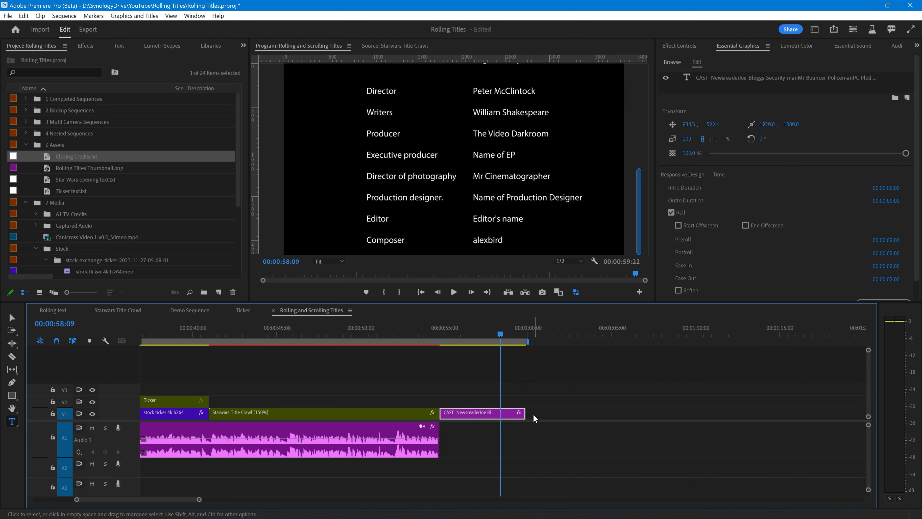
Extend the end of the credits clip to 00:01:05:00, and play it through from its start.
left_click_drag(525, 414, 614, 415)
left_click_drag(499, 333, 441, 345)
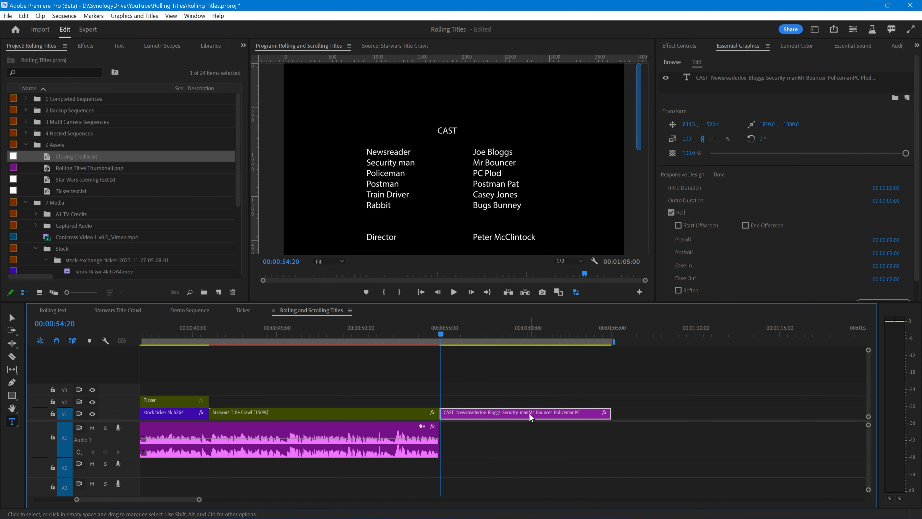
key("space")
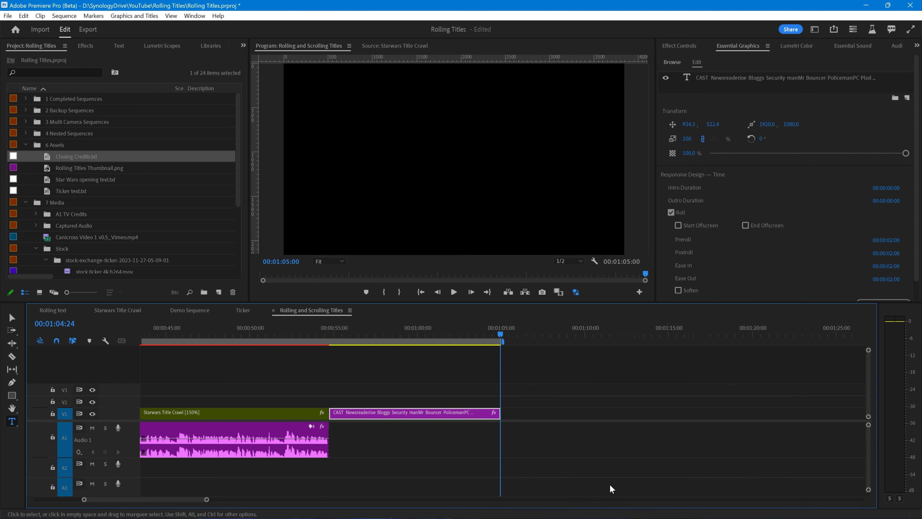
Move the credits clip up to V2 and place only the video of Canicross Video 1 v0.5_Vimeo.mp4 beneath it on V1.
left_click(399, 333)
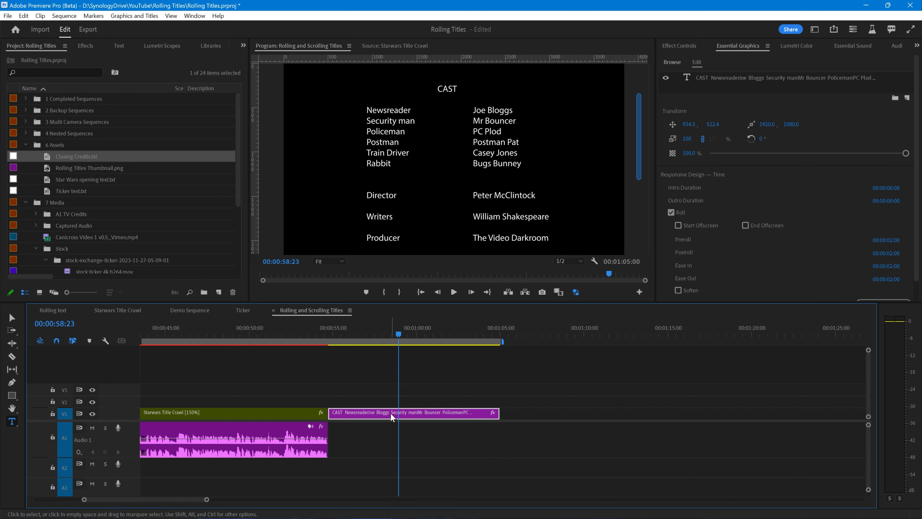
left_click_drag(391, 413, 393, 404)
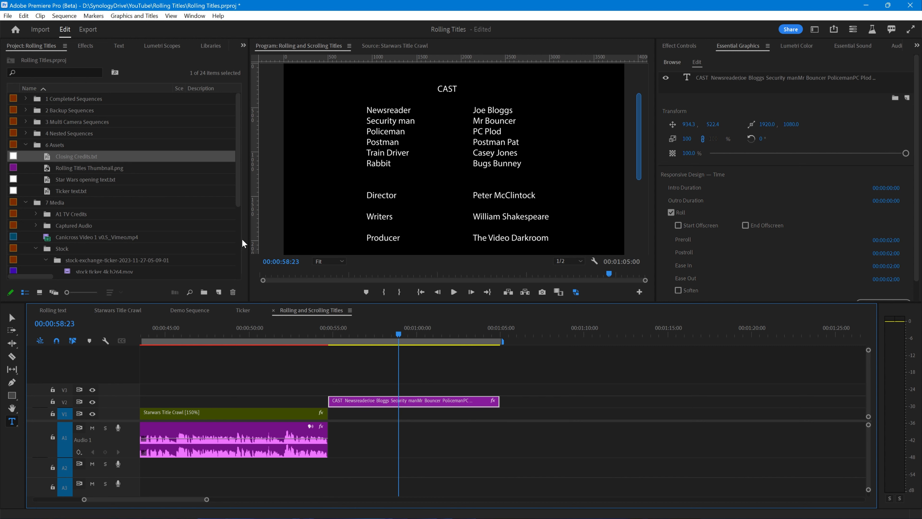
left_click(25, 188)
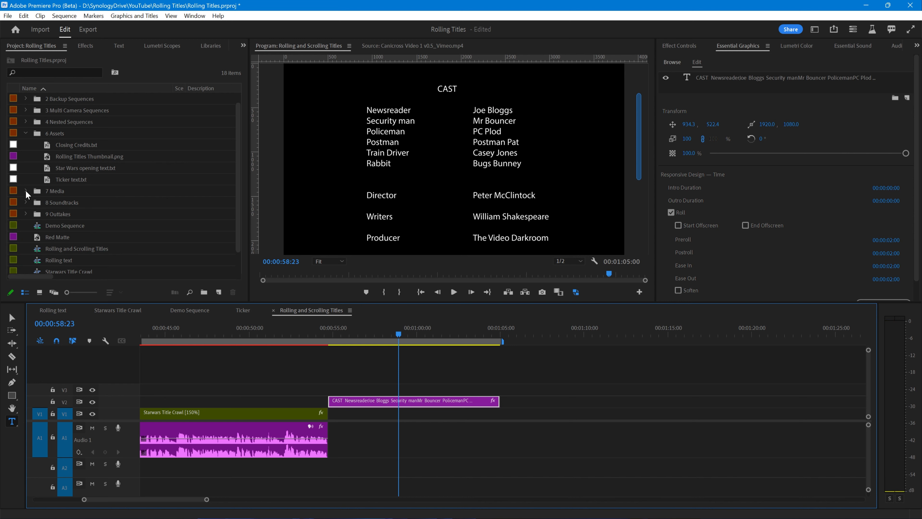
left_click(28, 190)
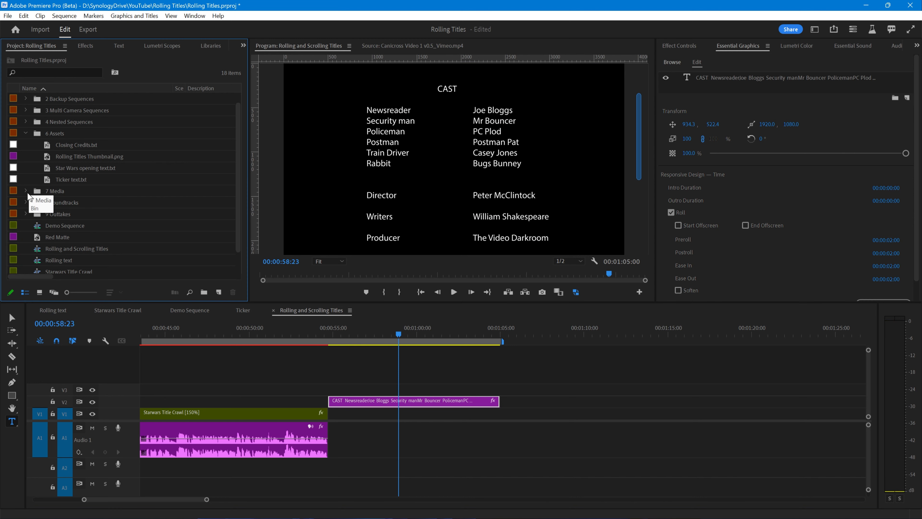
left_click(26, 190)
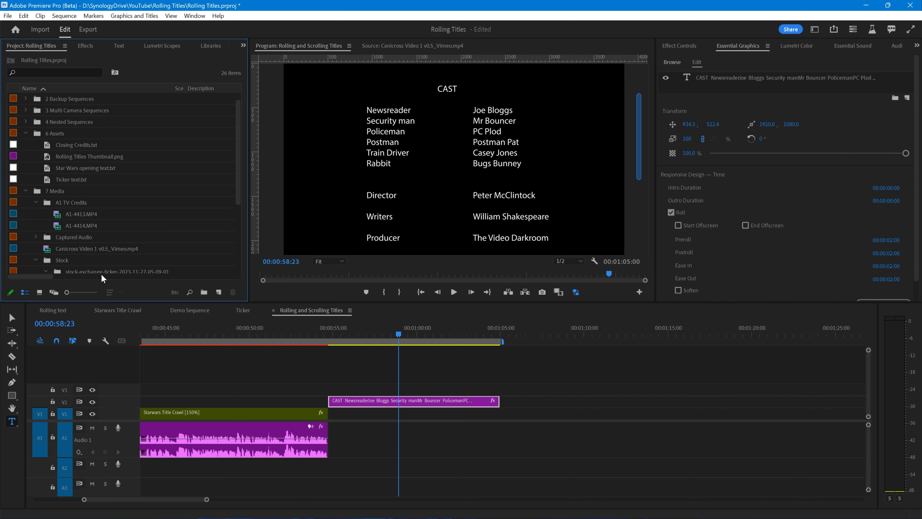
double_click(48, 251)
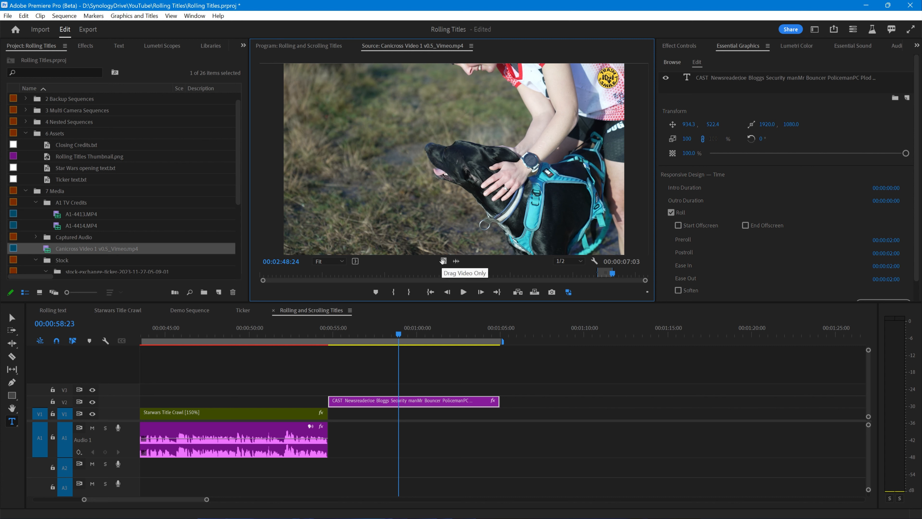
left_click_drag(443, 261, 442, 261)
left_click_drag(441, 340, 336, 417)
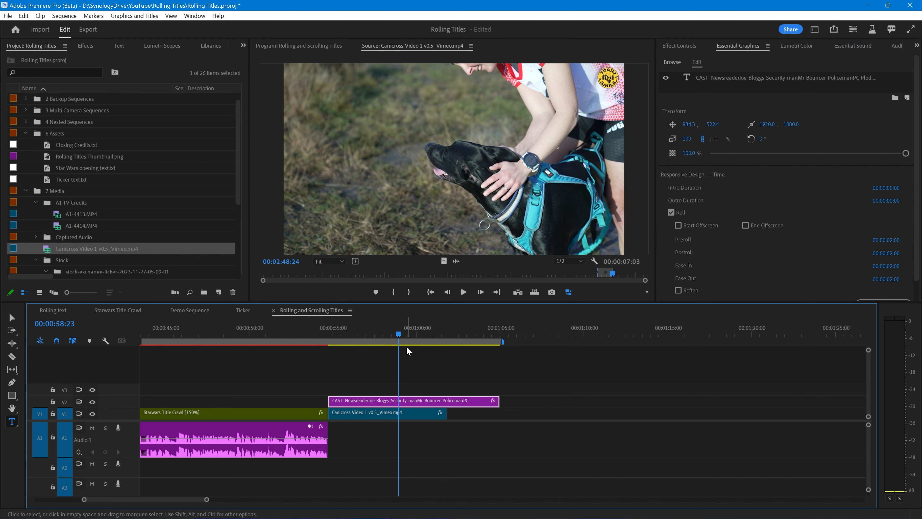
Set the opacity of the Canicross Video 1 v0.5_Vimeo.mp4 clip beneath the credits to 60%.
left_click_drag(398, 335, 369, 345)
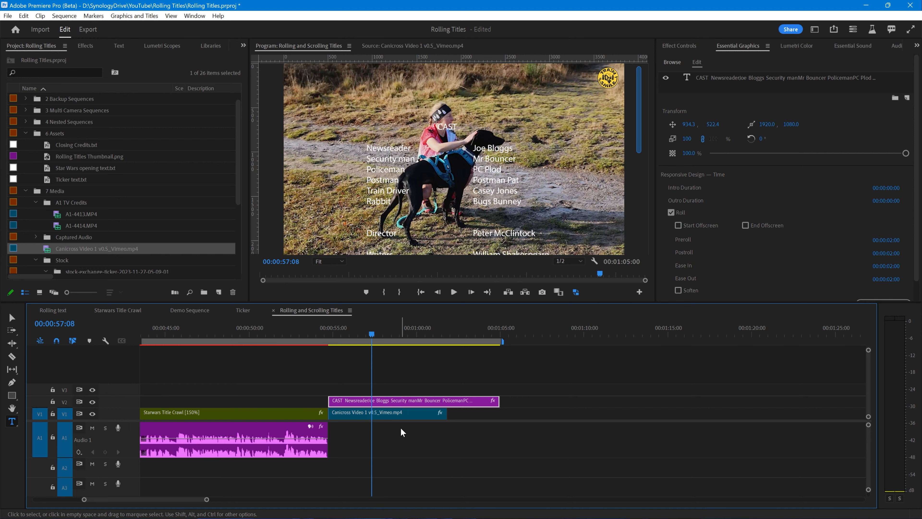
left_click(402, 413)
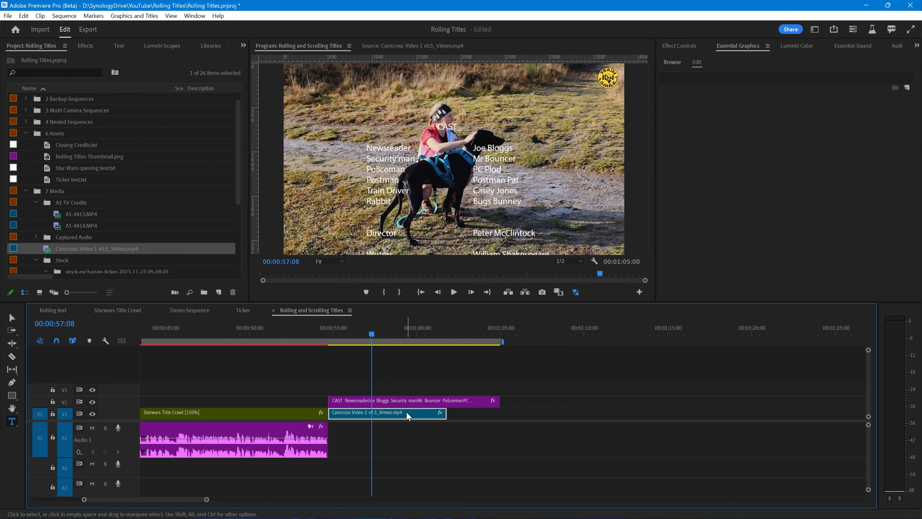
left_click(680, 47)
left_click(730, 185)
type("6")
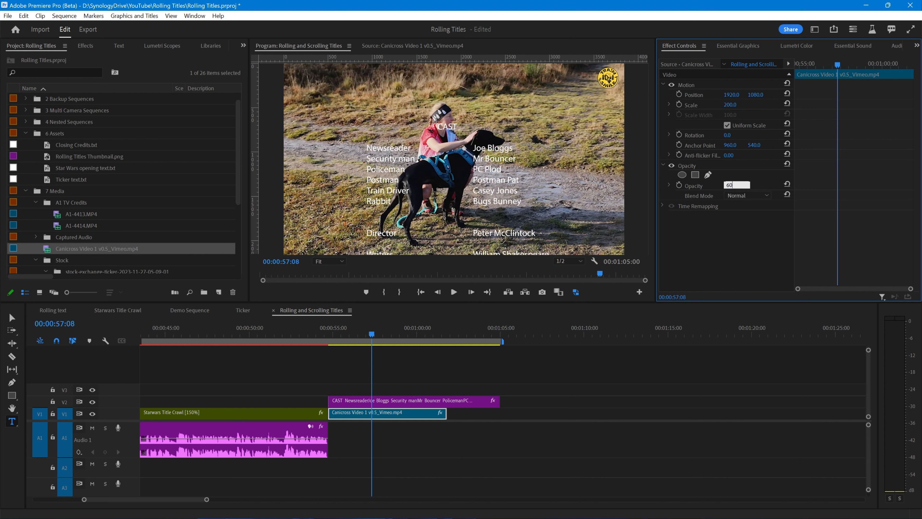
type("0")
key("Return")
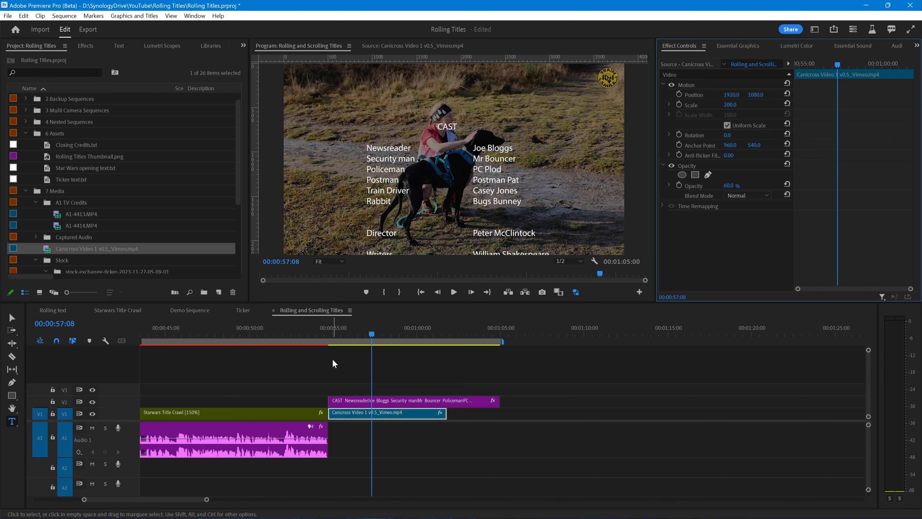
Play the credits over the dimmed video from near the clip's start, and scrub back to the CAST section.
left_click(329, 332)
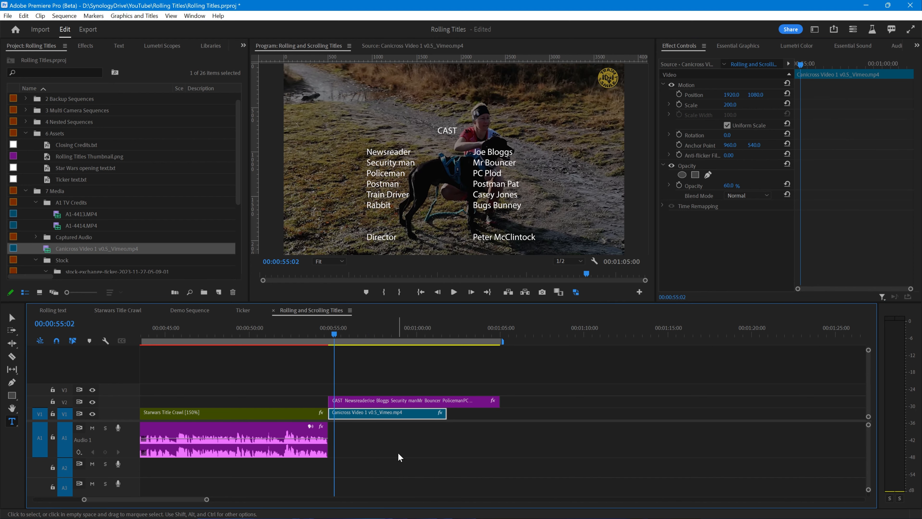
key("space")
scroll(397, 453, "up", 3)
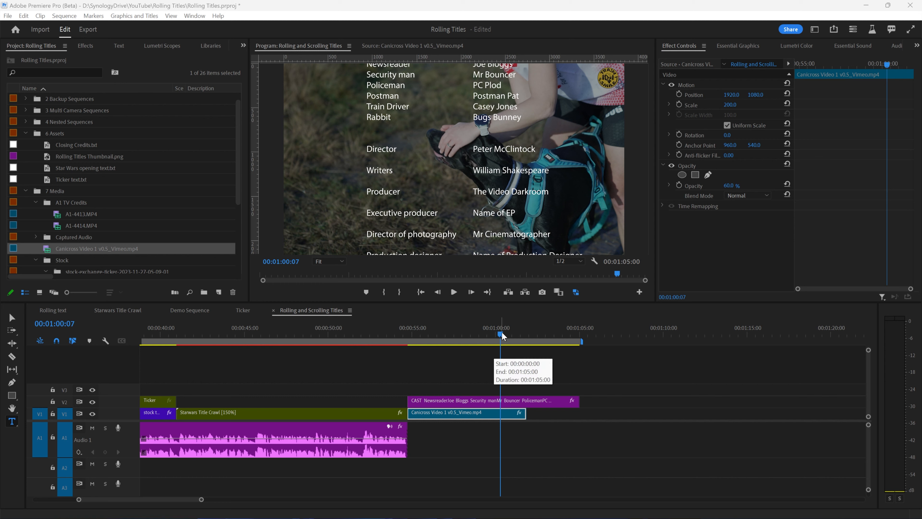
left_click_drag(501, 332, 452, 339)
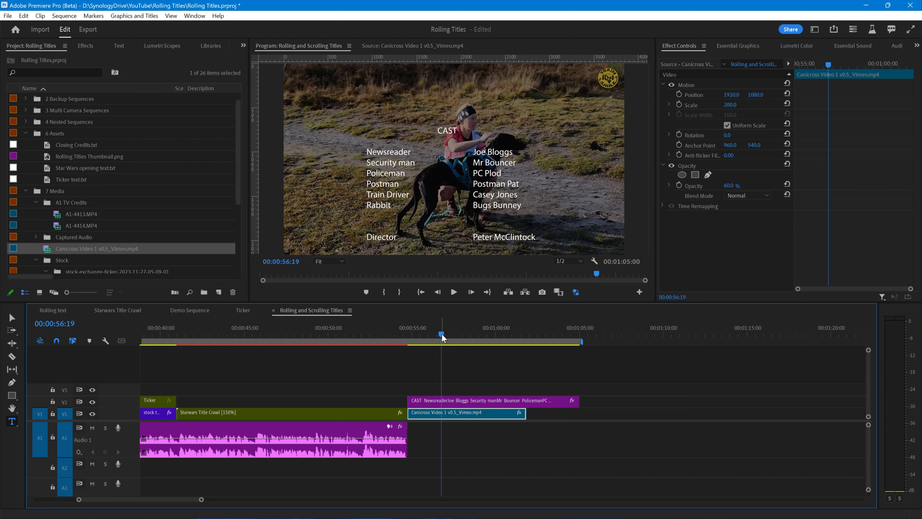
Delete the credits clip from V2 and reset the opacity of the Canicross clip on V1.
left_click(468, 403)
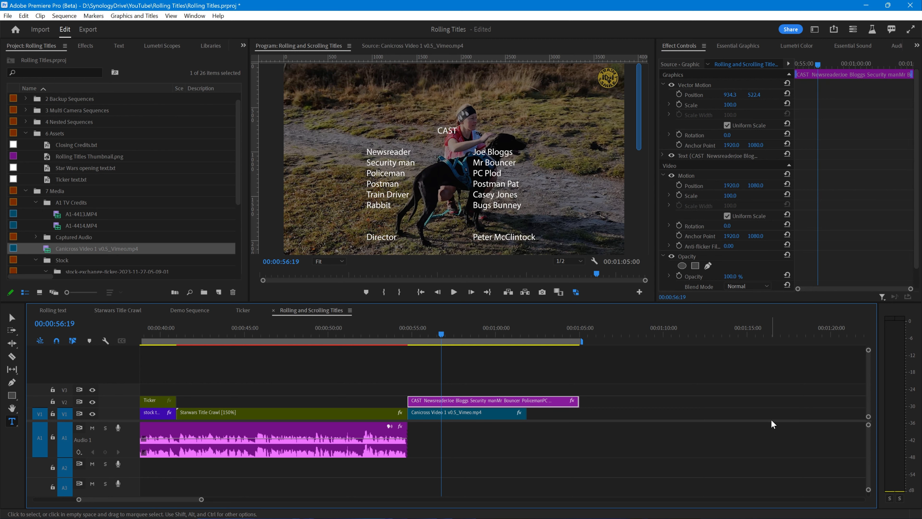
key("Delete")
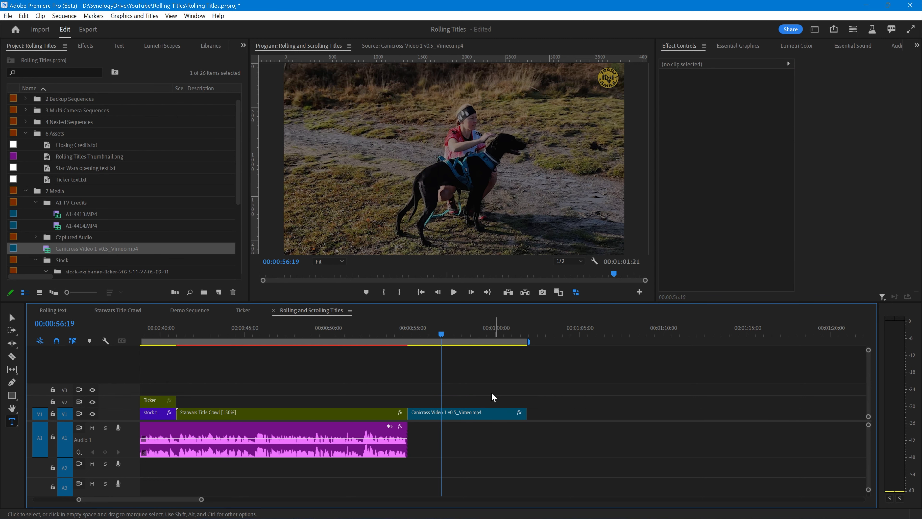
left_click(469, 415)
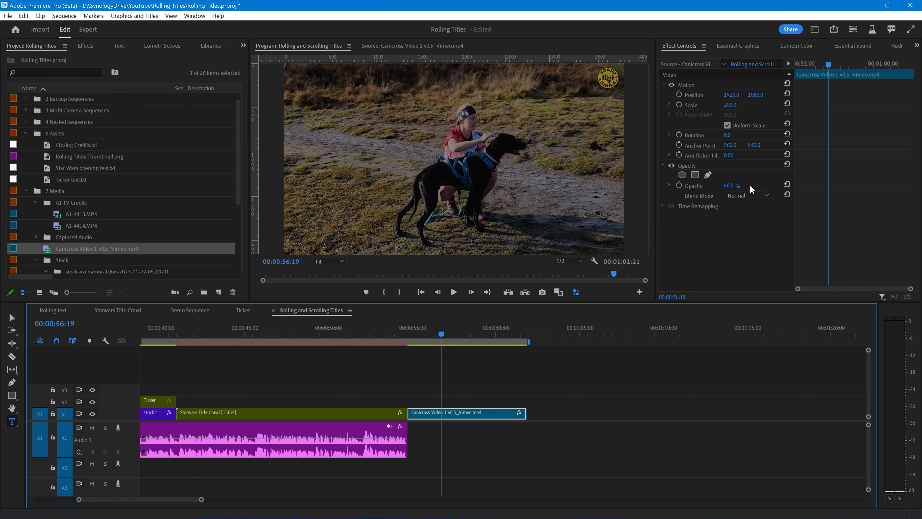
left_click(788, 185)
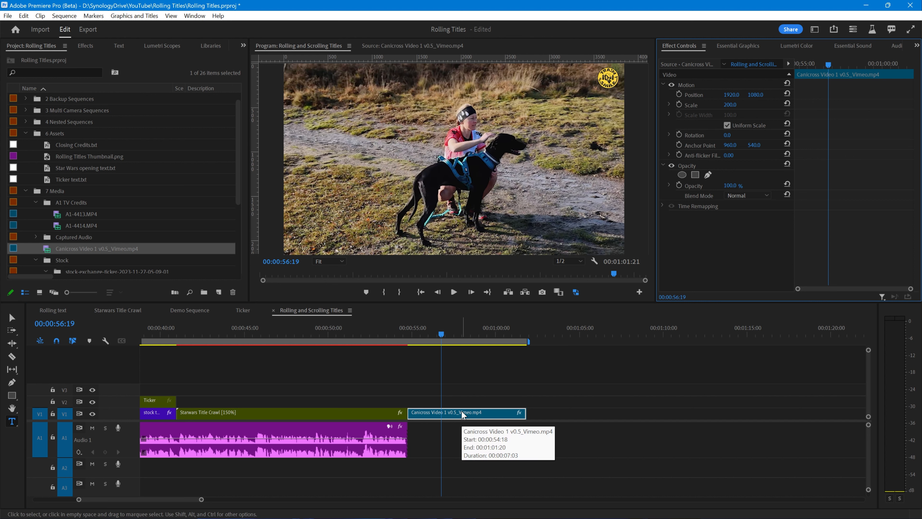
Create a 3840 x 2160 color matte at 25.00 fps in red (FF0000) and name it Red Matte.
left_click(218, 293)
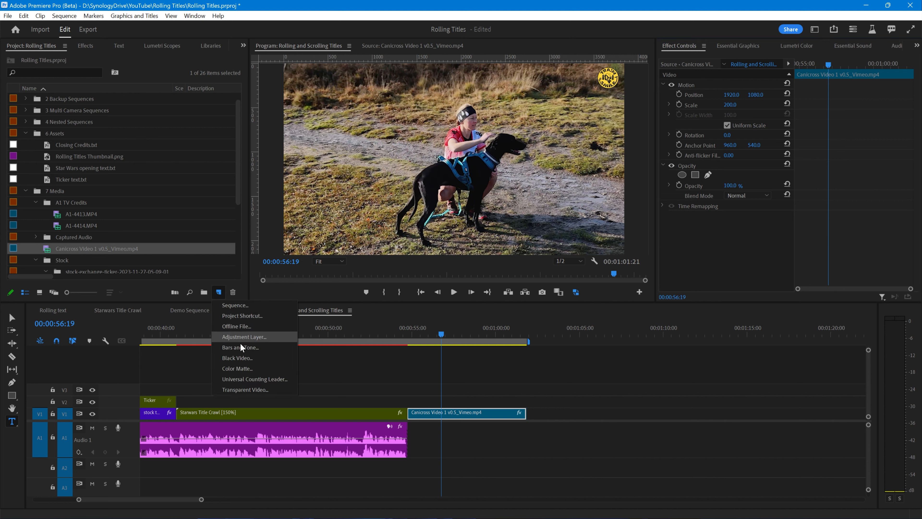
left_click(236, 368)
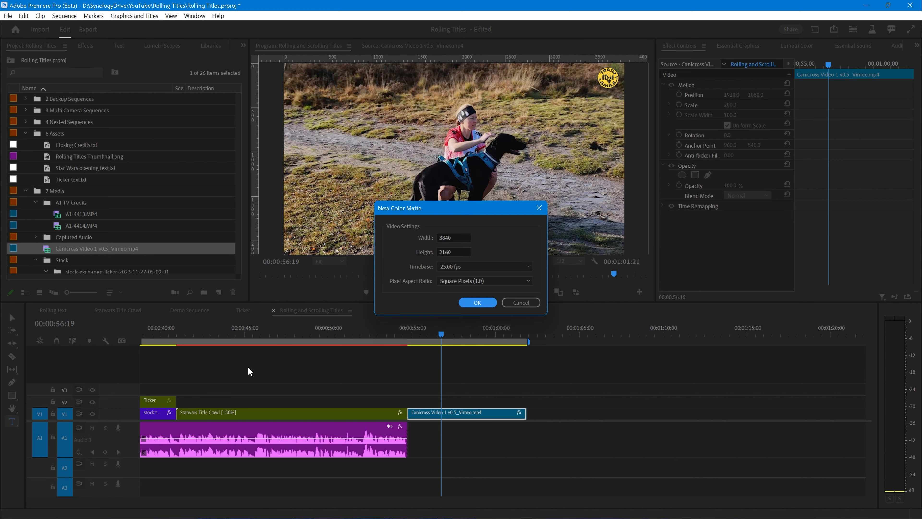
left_click(479, 303)
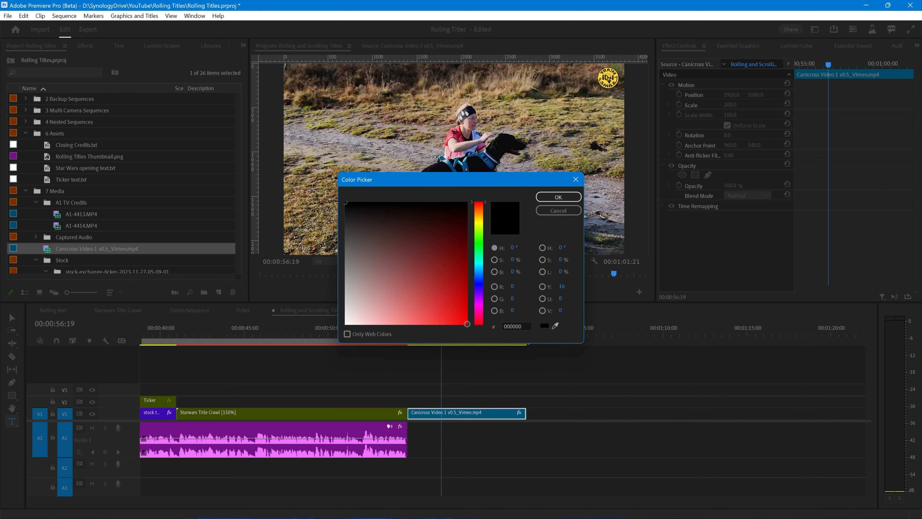
left_click_drag(467, 323, 468, 328)
left_click_drag(528, 326, 489, 323)
type("FF")
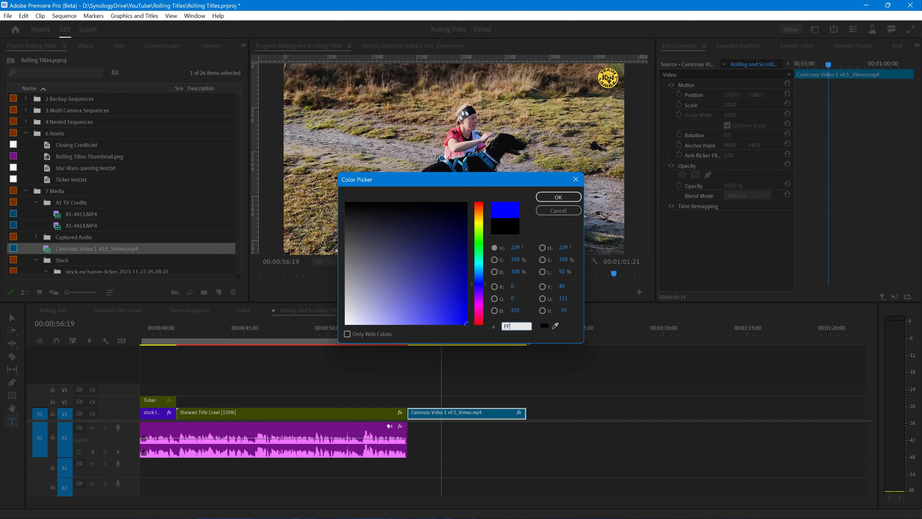
type("0000")
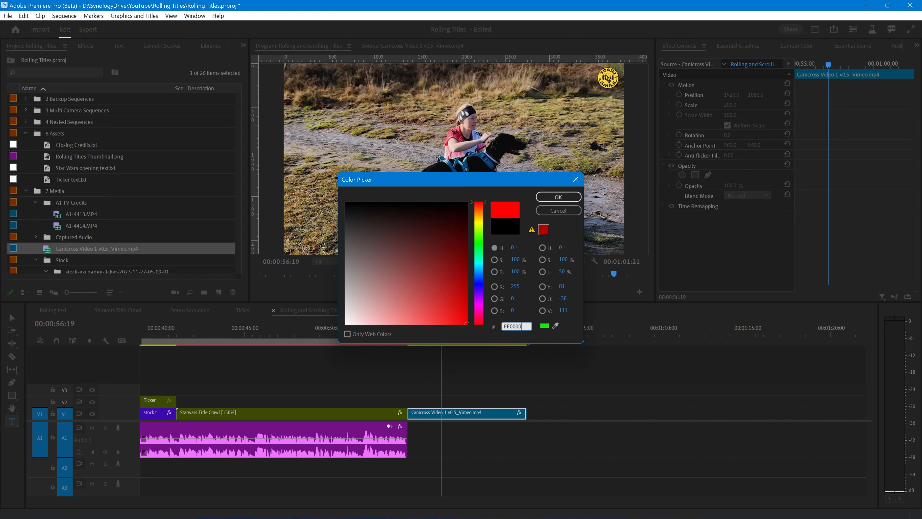
key("Return")
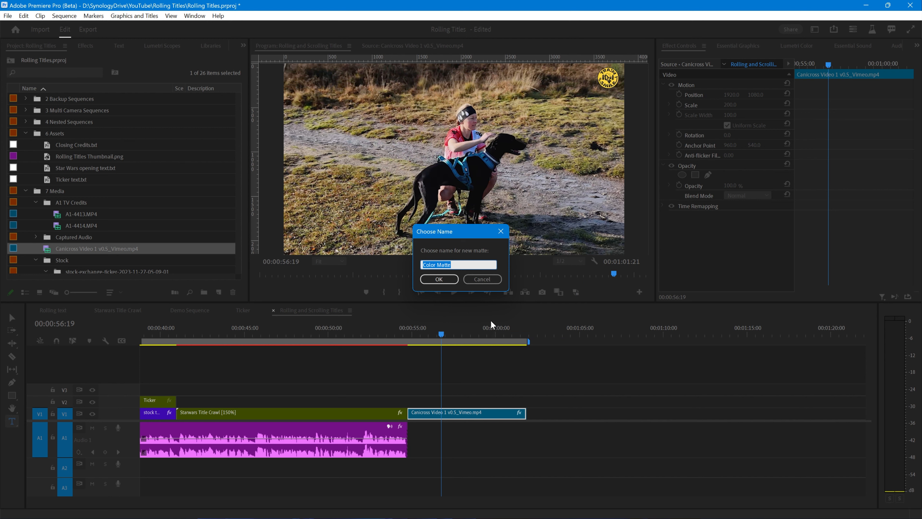
type("Red")
key("Return")
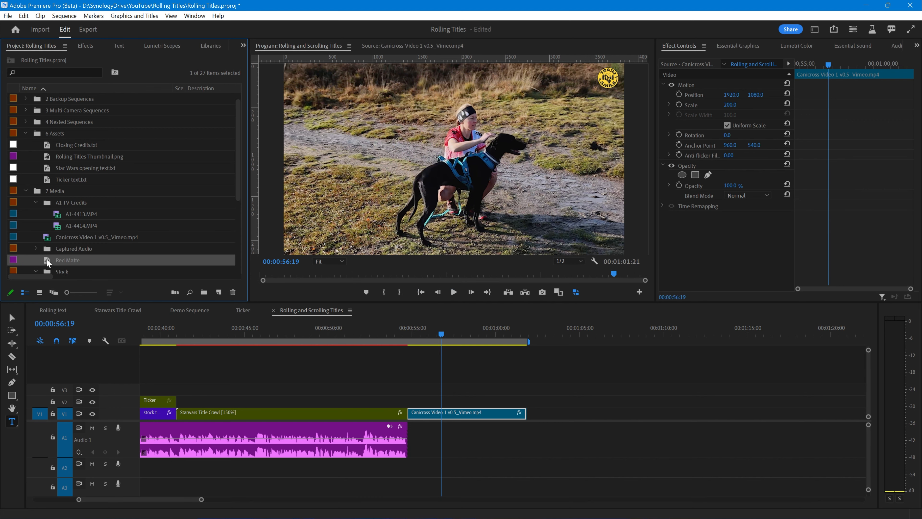
Place the Red Matte on V2 over the full Canicross clip, and apply a Crop effect with Top at 90%.
left_click_drag(398, 321, 527, 399)
left_click(466, 404)
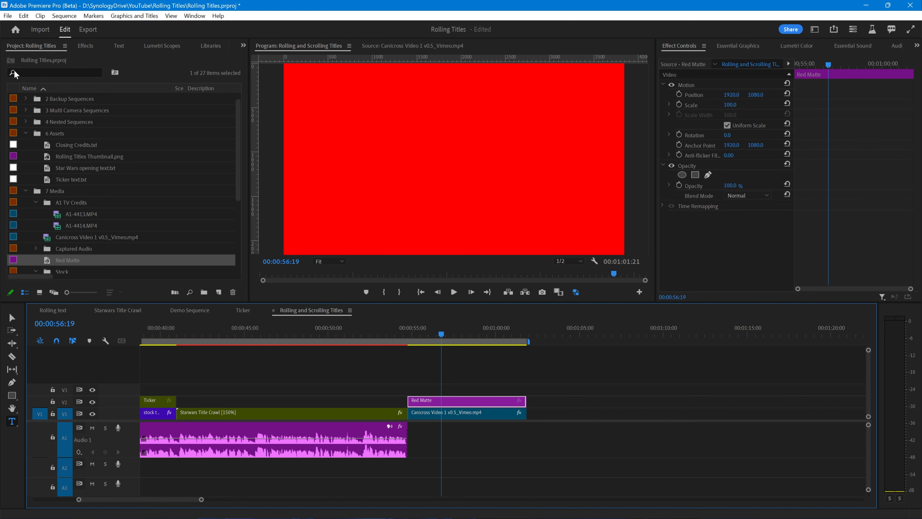
left_click(84, 46)
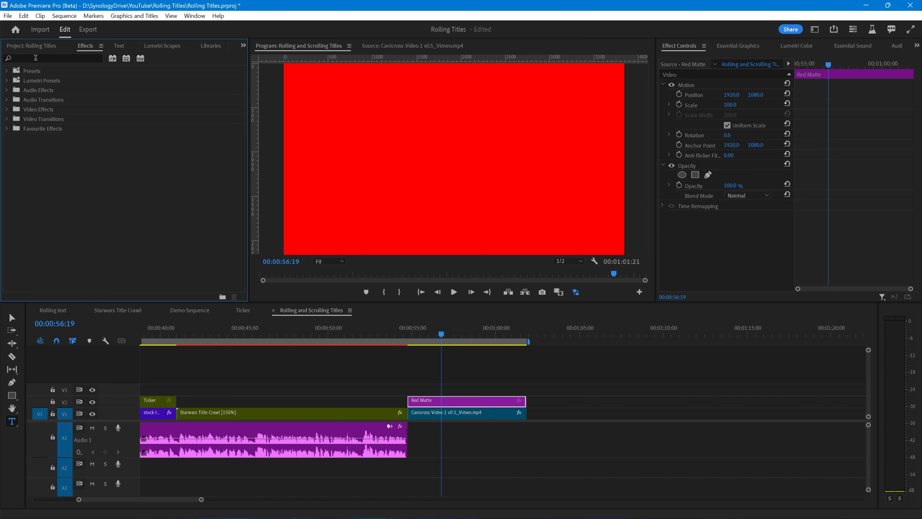
left_click(7, 129)
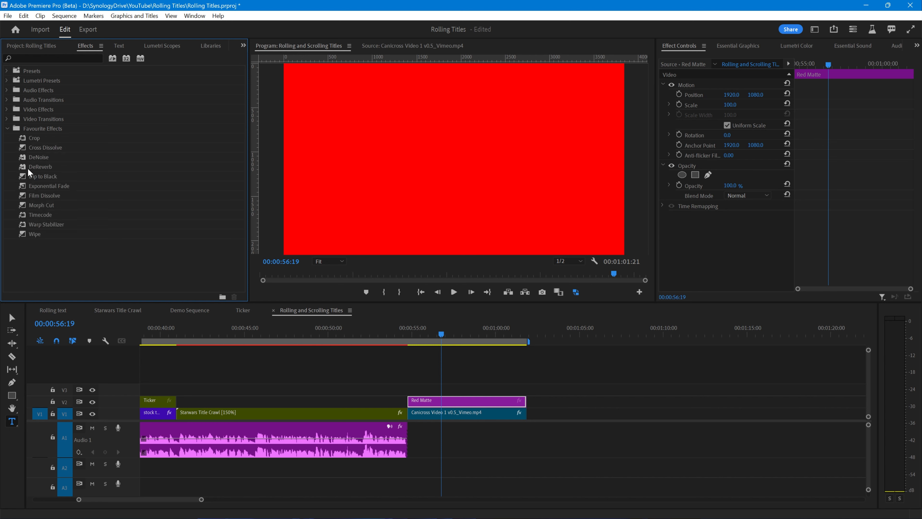
left_click_drag(23, 141, 484, 404)
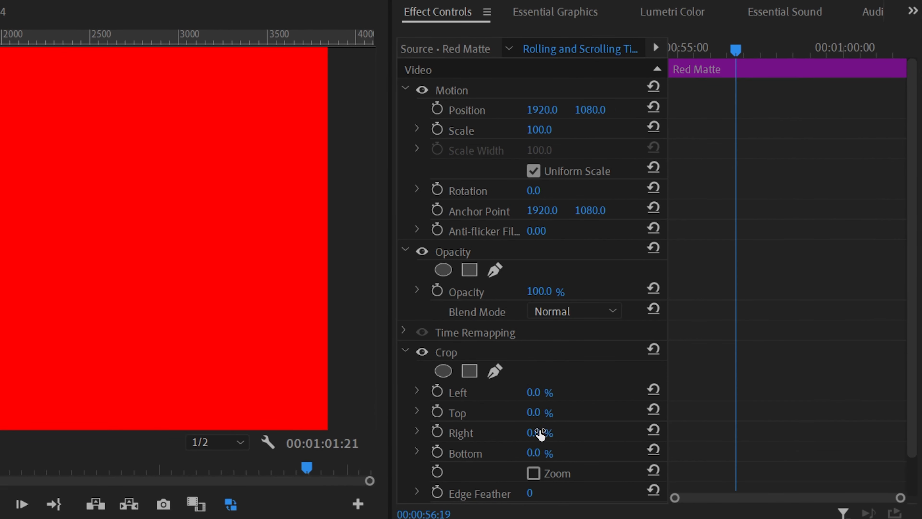
left_click(535, 412)
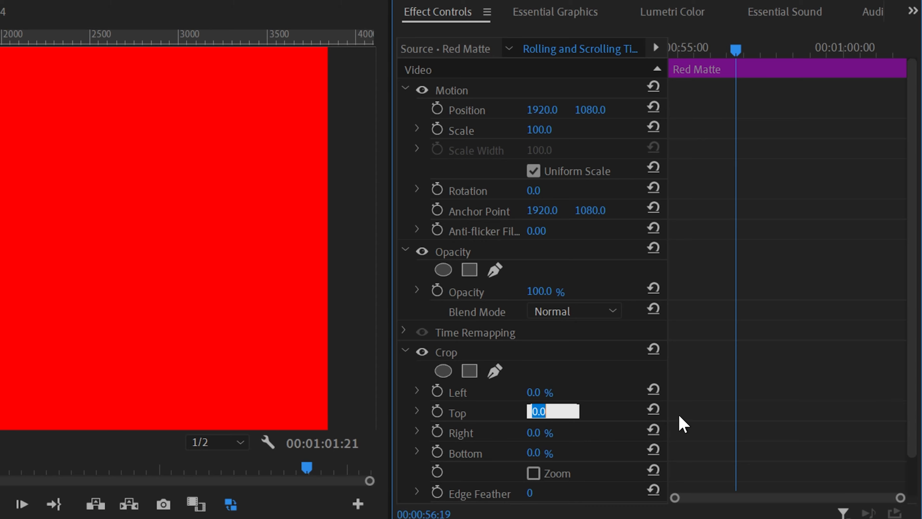
type("90")
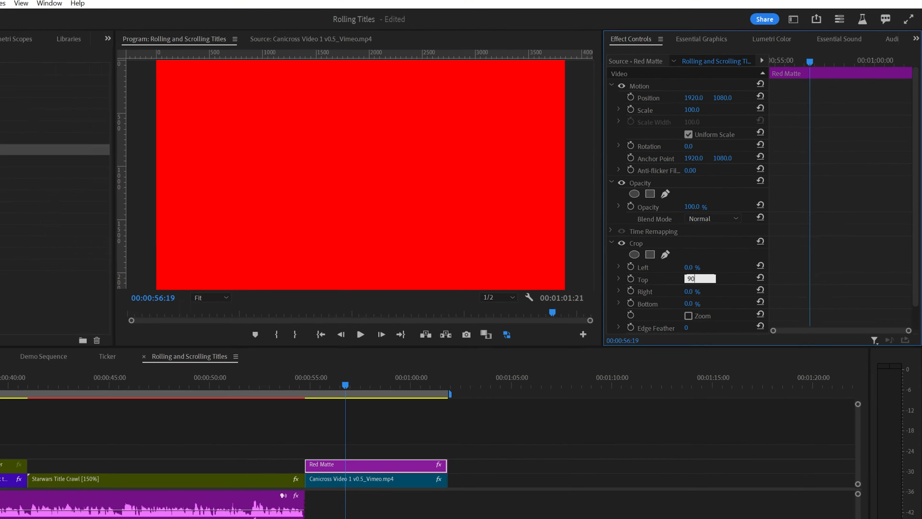
key("Return")
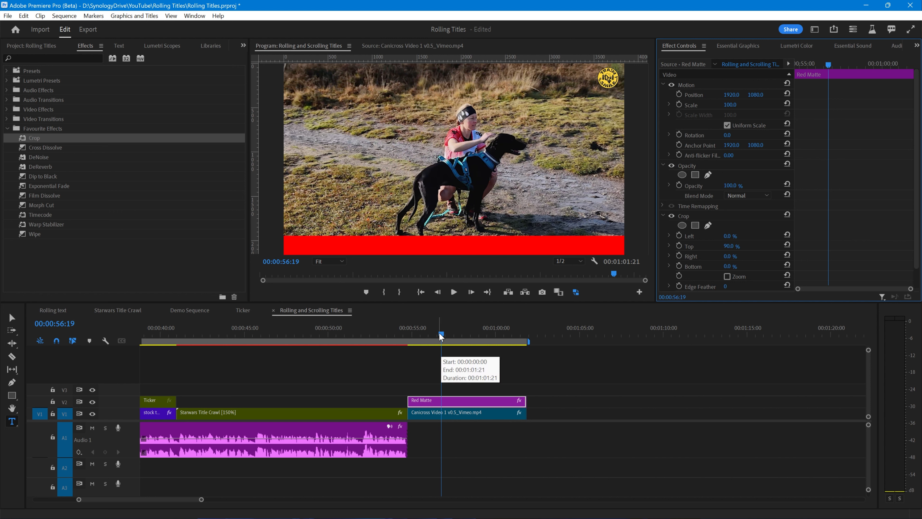
Add a new text layer to the sequence on V3, above the Red Matte.
left_click(747, 49)
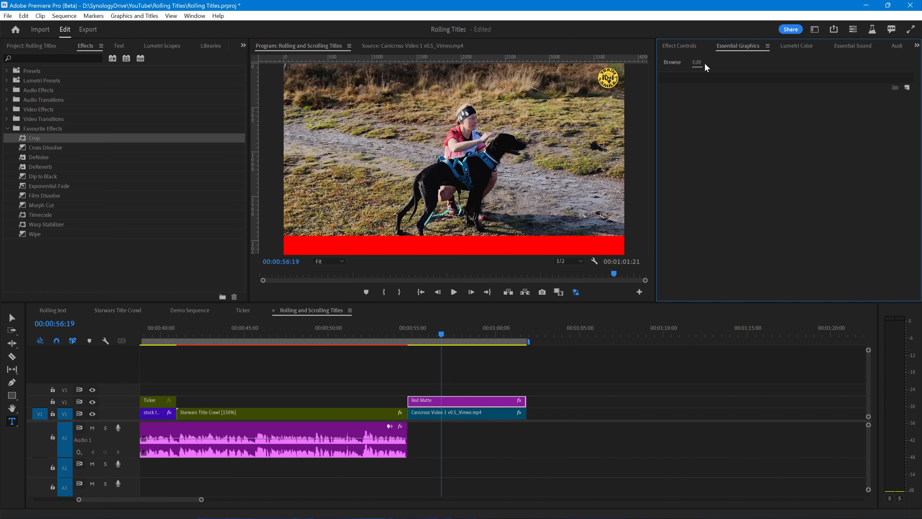
left_click(907, 87)
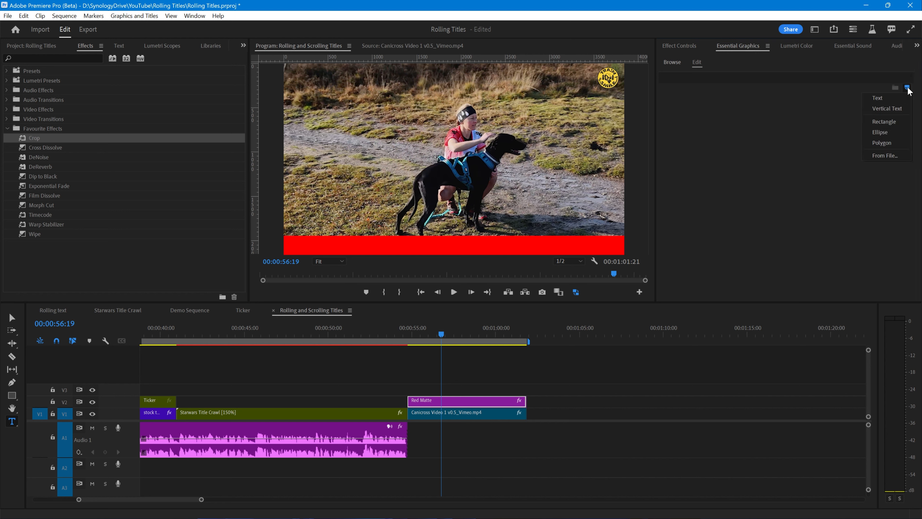
left_click(892, 97)
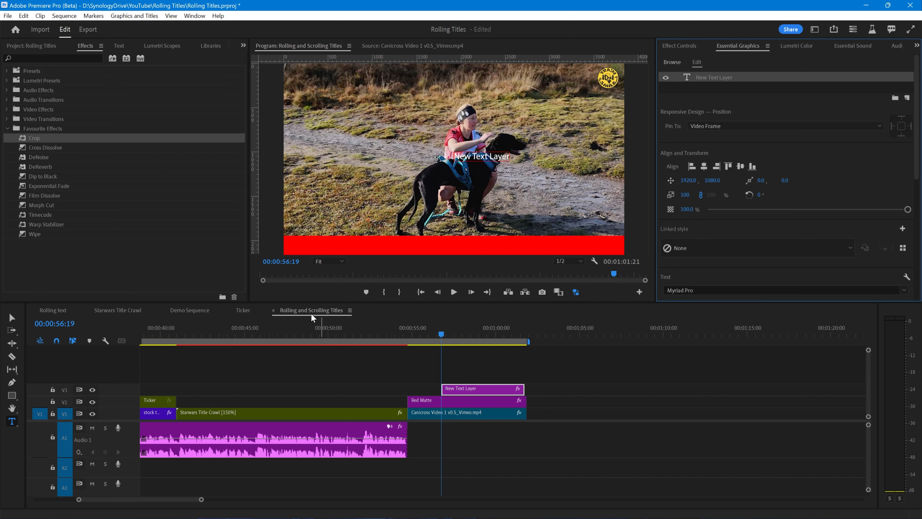
Copy the entire contents of Ticker text.txt and replace the new text layer's placeholder text with it.
left_click(36, 46)
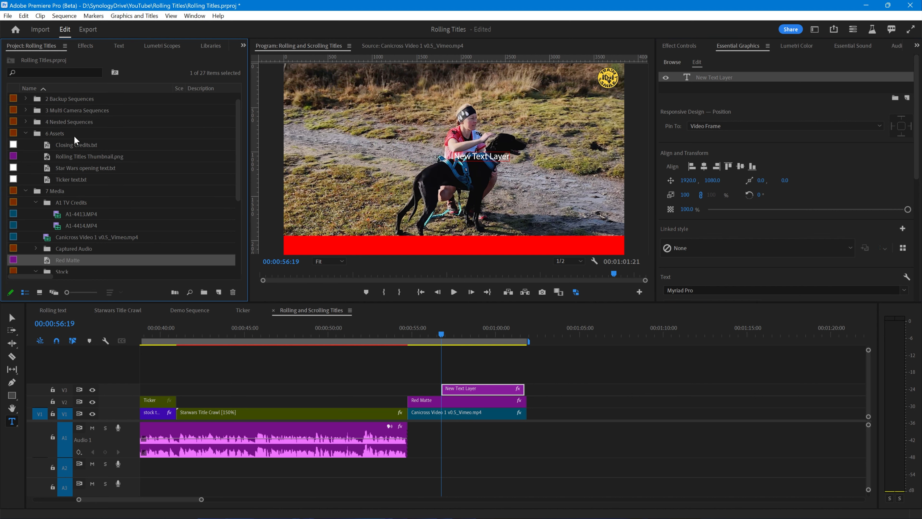
double_click(49, 180)
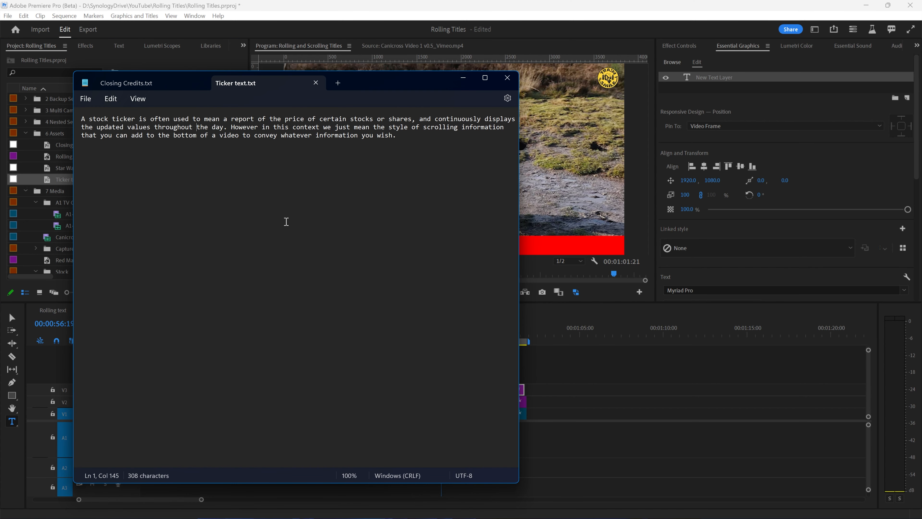
key("ctrl+a")
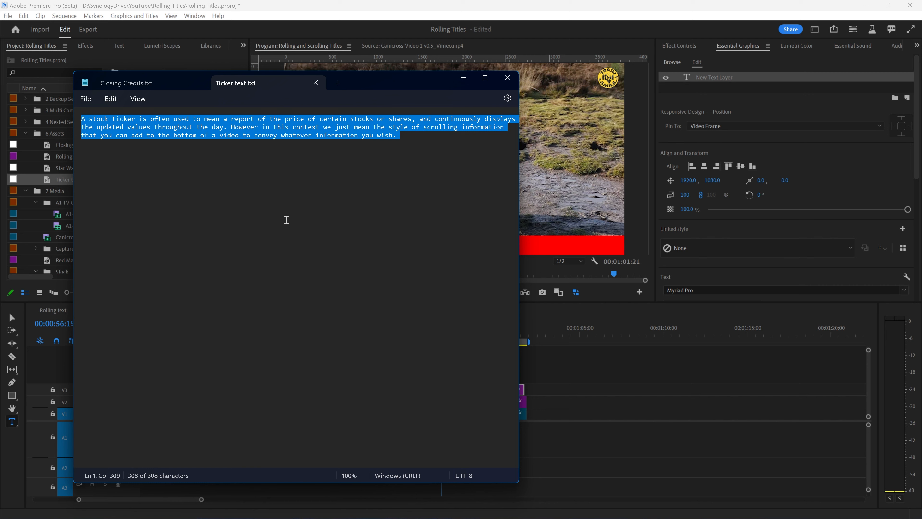
left_click(507, 77)
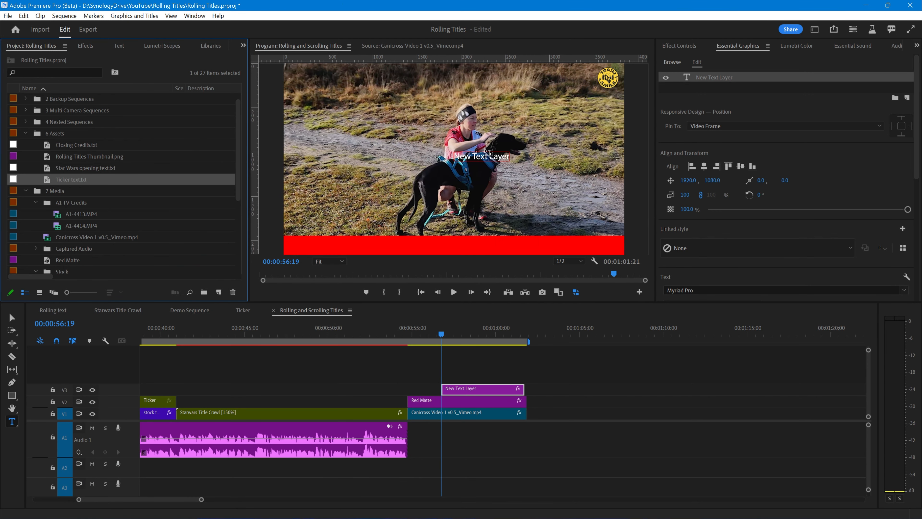
left_click(471, 156)
key("ctrl+a")
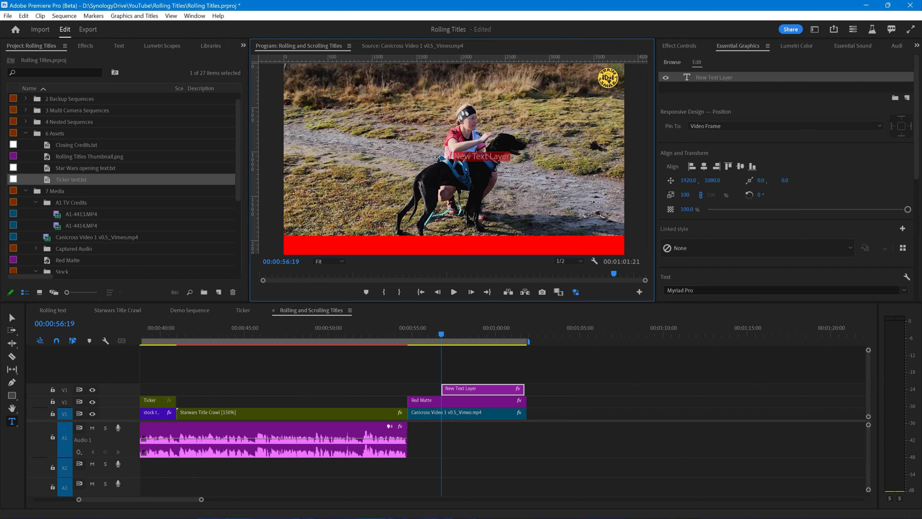
key("ctrl+v")
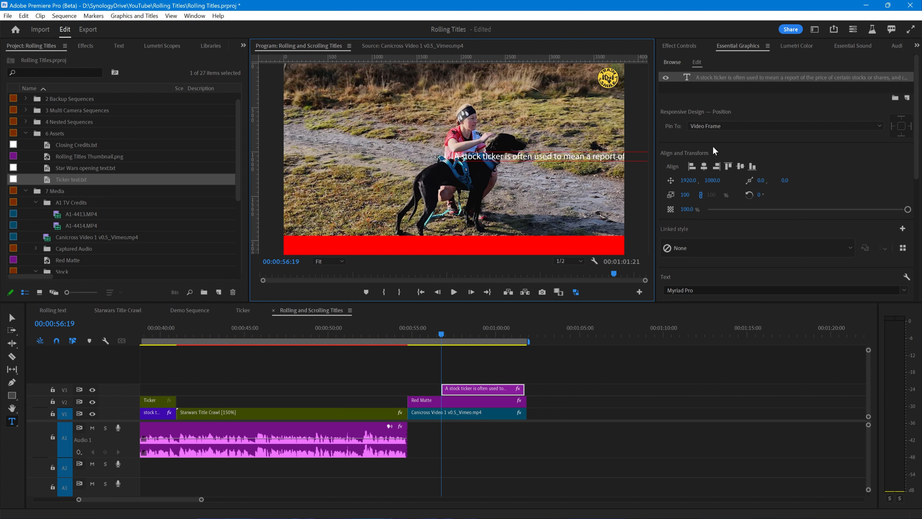
Move the ticker text down onto the red strip using Vector Motion, to a position of about 1660, 2081.5.
left_click(688, 80)
left_click(678, 45)
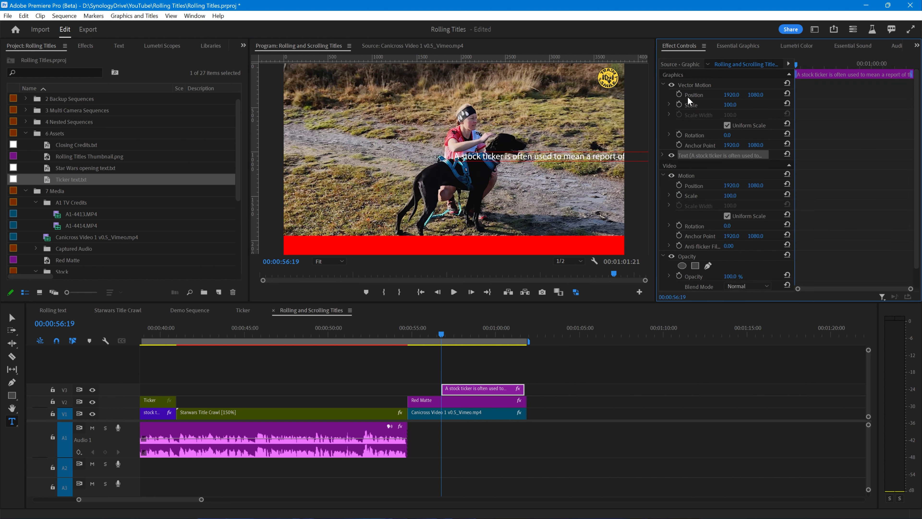
left_click(694, 85)
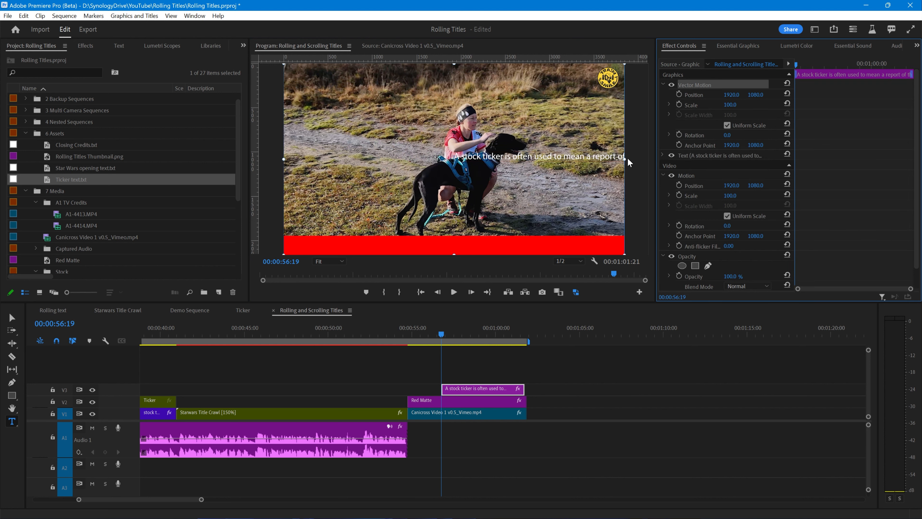
left_click_drag(506, 159, 484, 250)
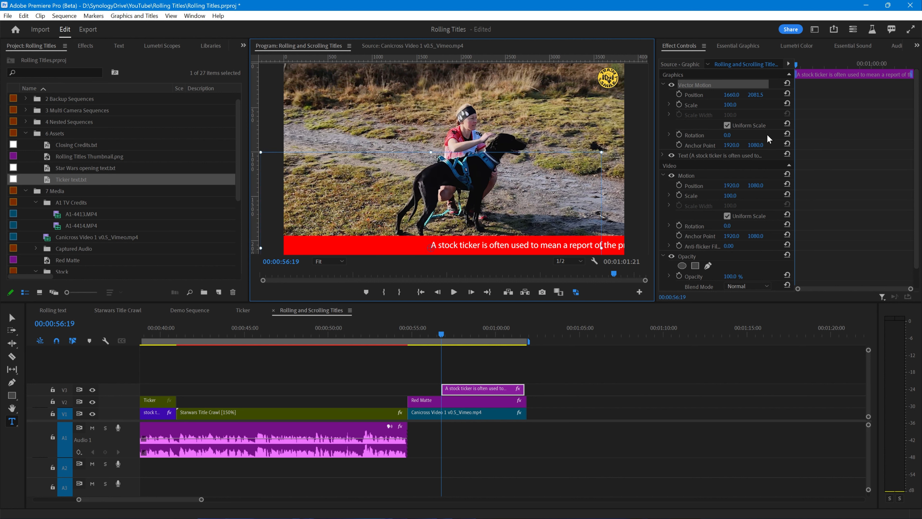
Increase the ticker text layer's font size to 120.
left_click(738, 46)
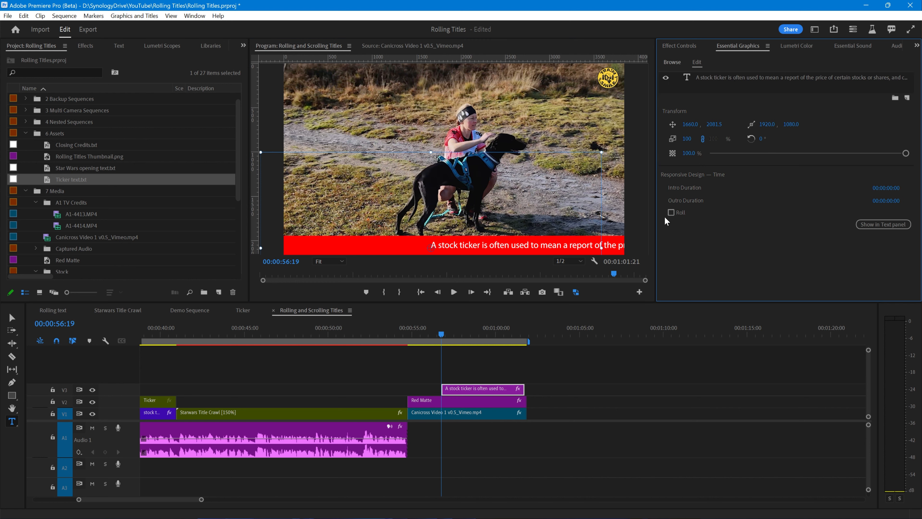
left_click(689, 80)
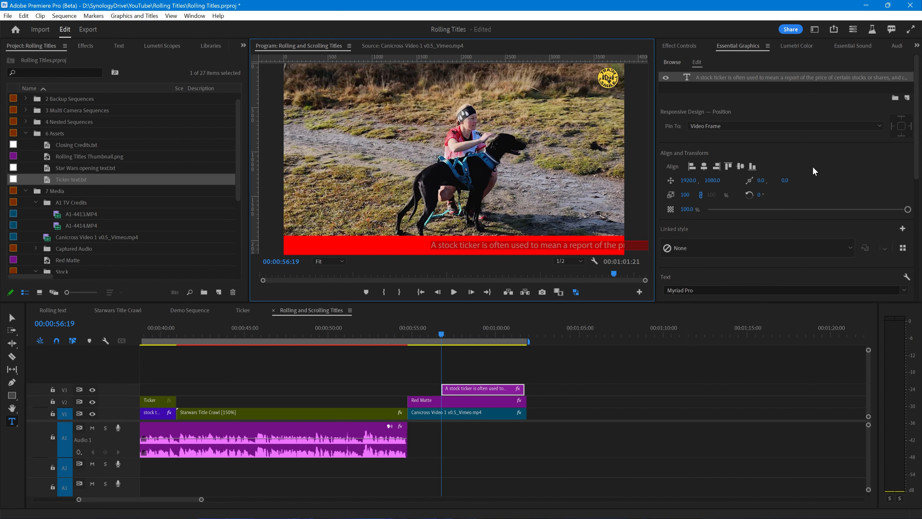
scroll(813, 171, "down", 5)
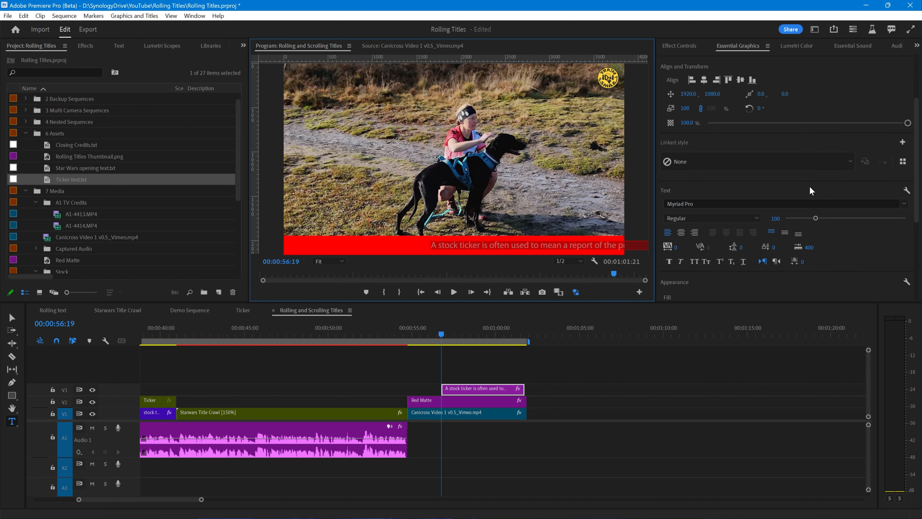
left_click_drag(815, 218, 822, 219)
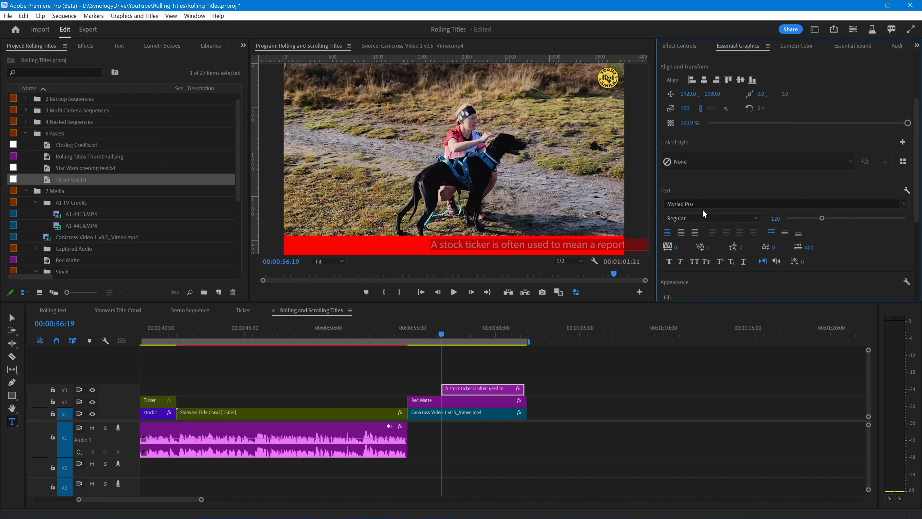
left_click(536, 244)
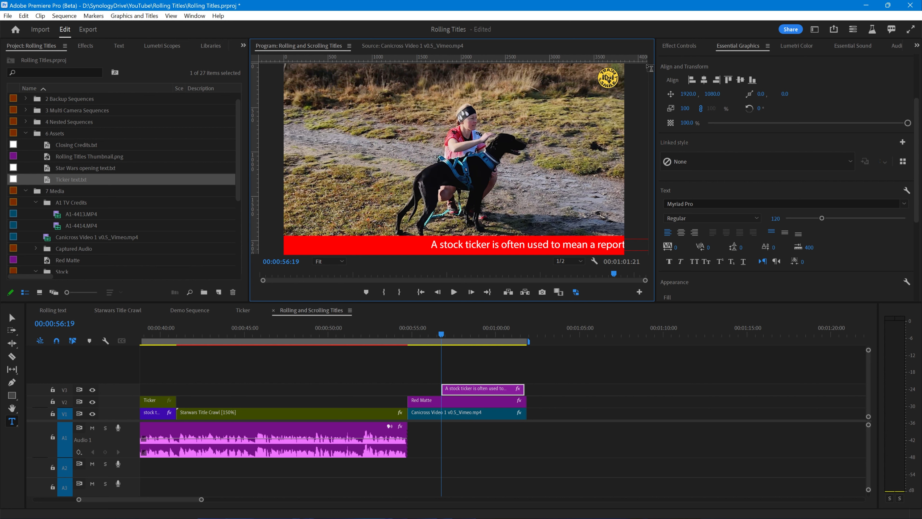
Move the ticker text clip on V3 to the start of the Red Matte and park the playhead there at 00:00:54:18.
left_click(670, 48)
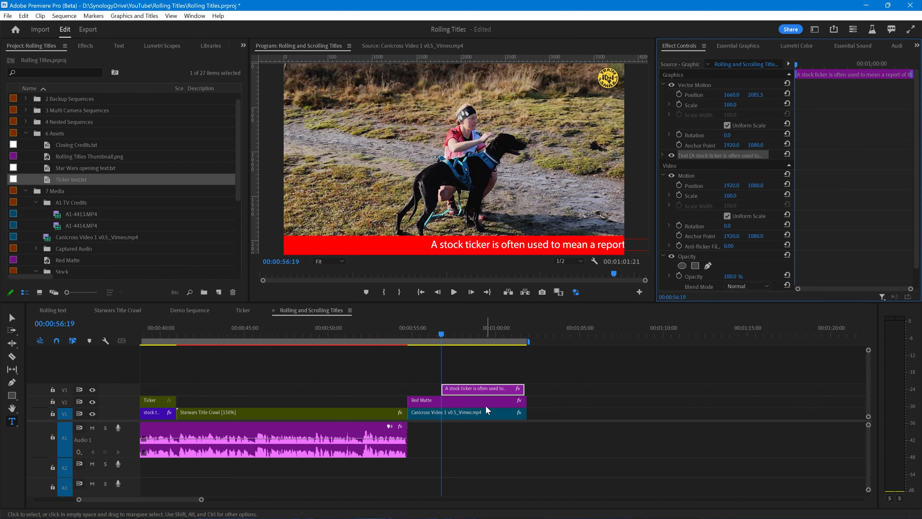
left_click_drag(479, 392, 445, 392)
left_click_drag(423, 338, 407, 334)
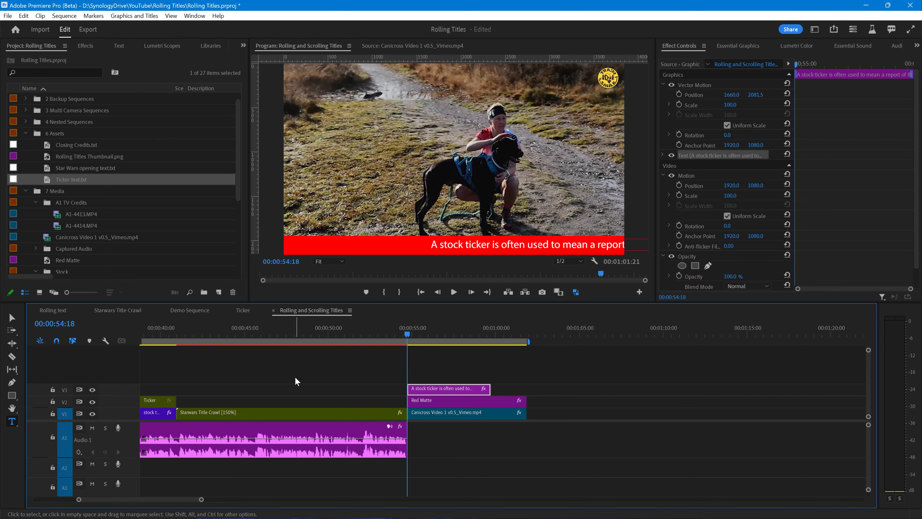
Advance the playhead one second to 00:00:55:18 and add a Crop Top keyframe at 90% on the Red Matte.
left_click(430, 362)
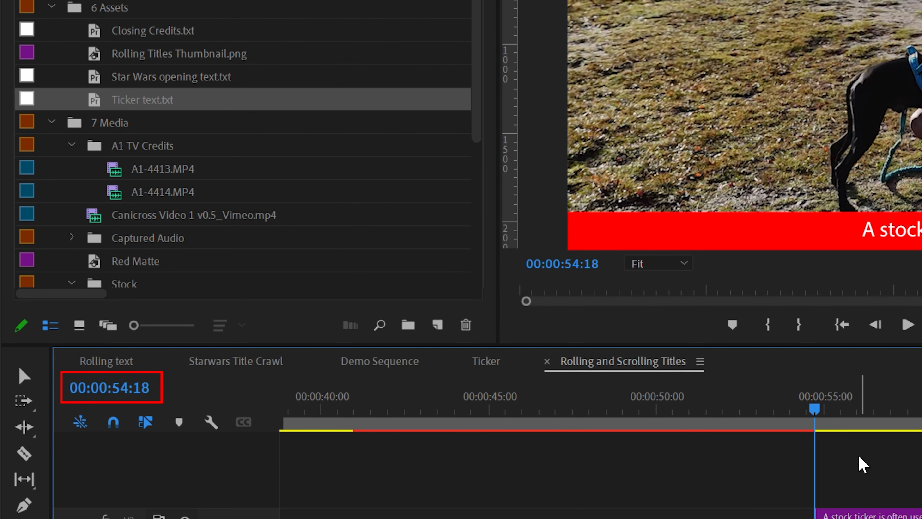
type("+")
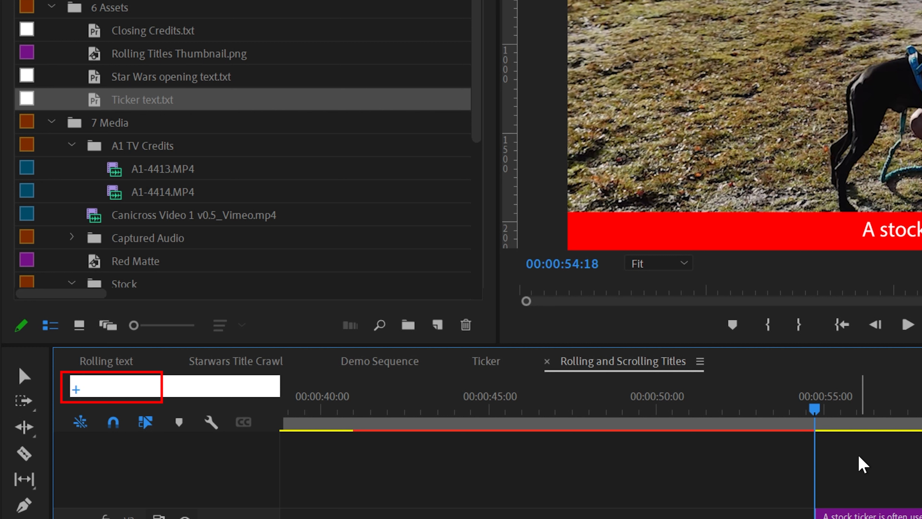
type("1.0")
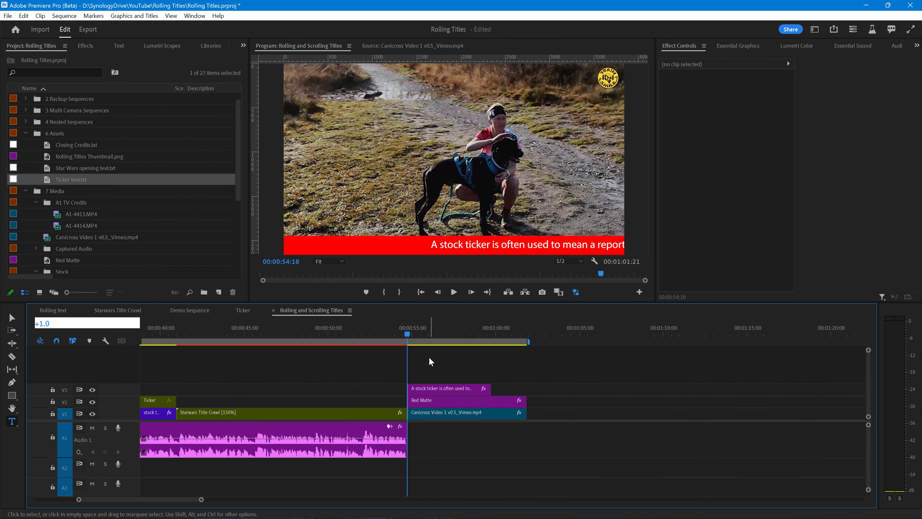
key("Return")
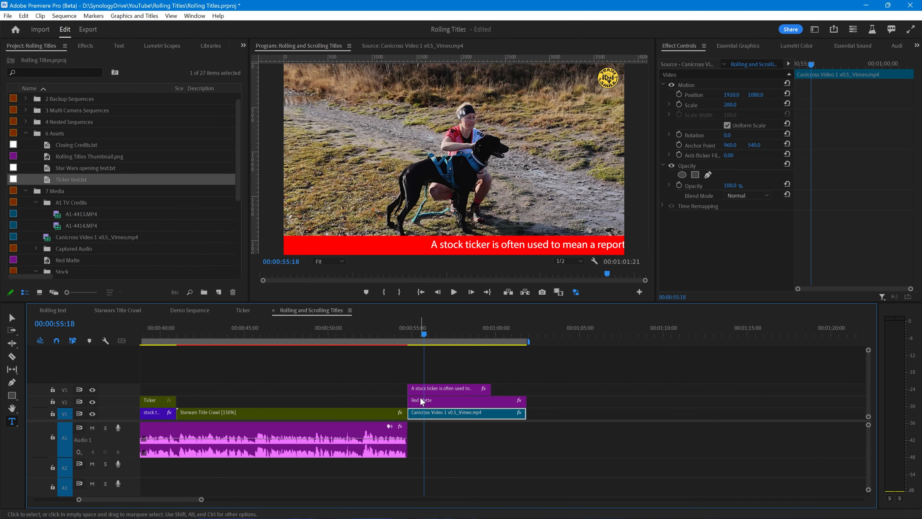
left_click(437, 401)
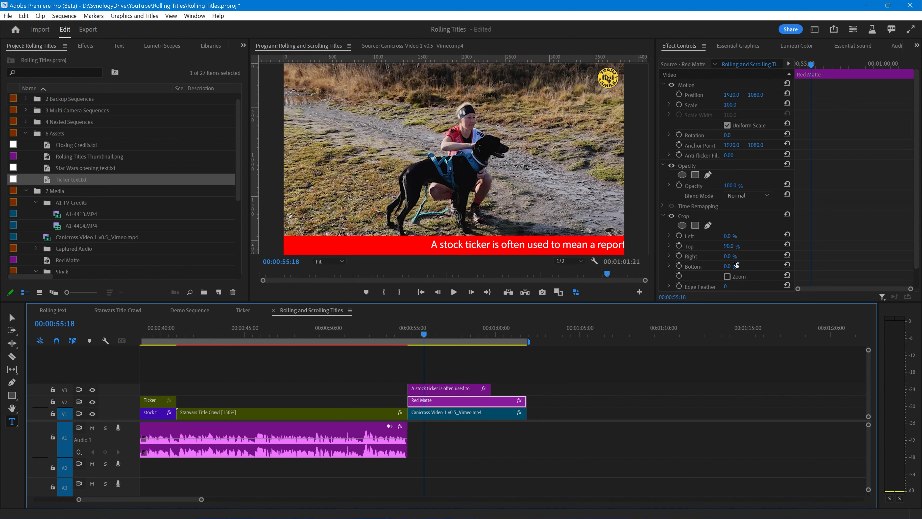
left_click(678, 246)
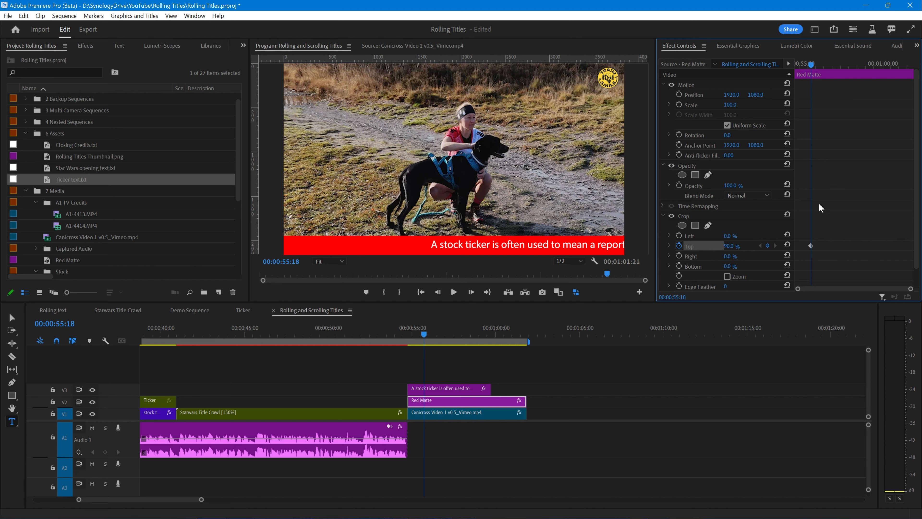
Add a second Crop Top keyframe of 100% at the start of the Red Matte, 00:00:54:18.
left_click_drag(810, 65, 777, 71)
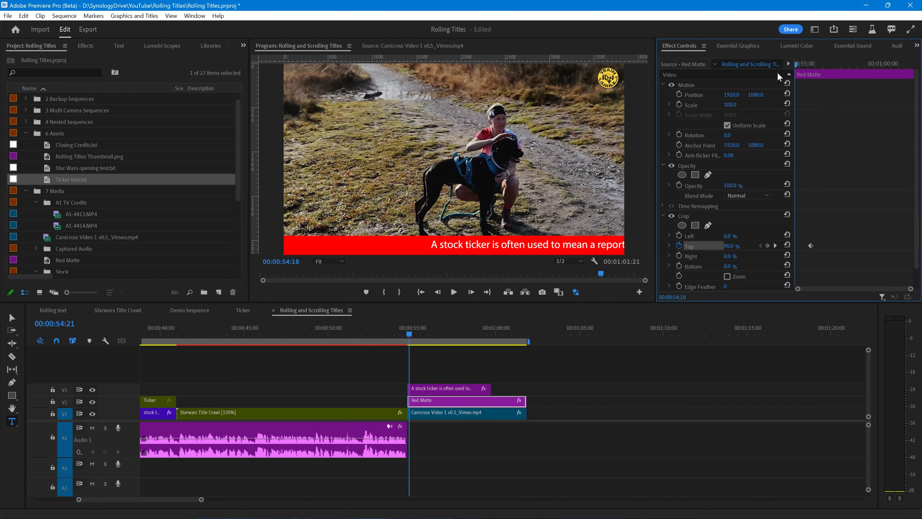
left_click(729, 247)
type("100")
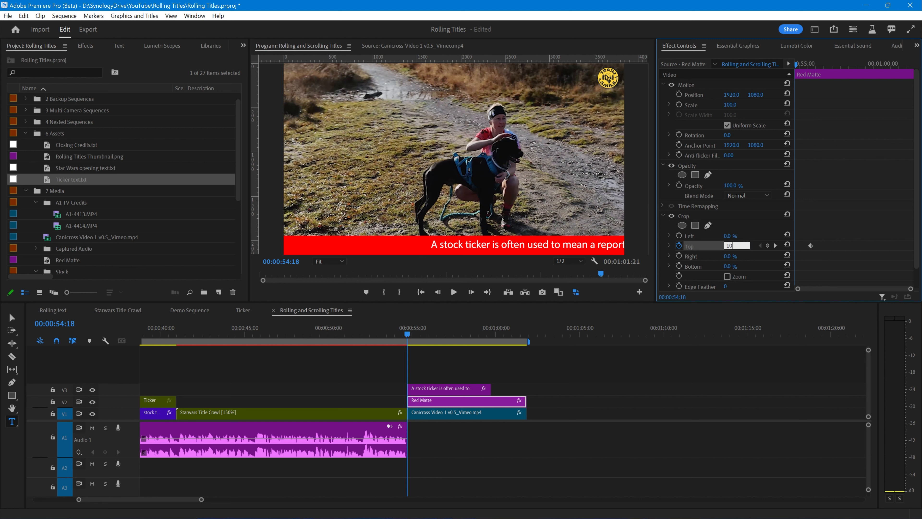
key("Return")
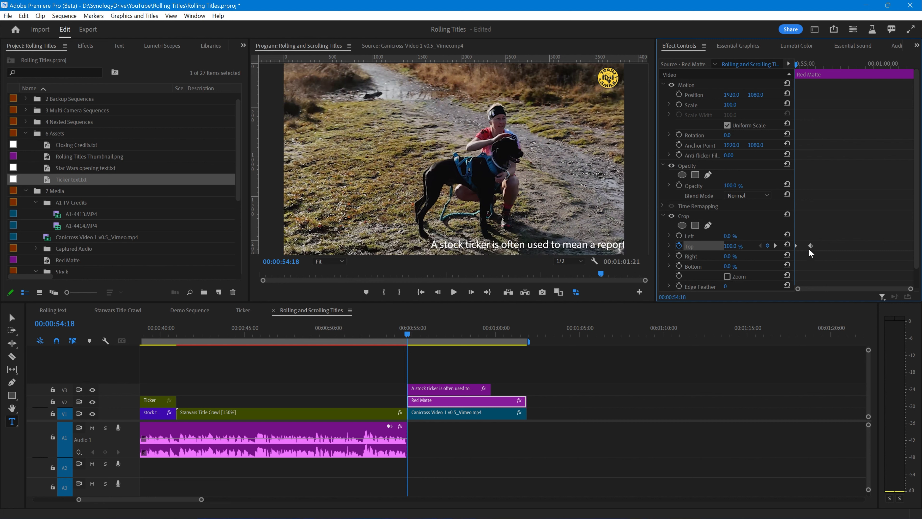
Move the ticker text clip on V3 to start at the Red Matte's 90% Crop Top keyframe, 00:00:55:18.
left_click(410, 332)
mouse_move(410, 333)
left_mouse_down()
mouse_move(434, 332)
mouse_move(416, 332)
left_mouse_up()
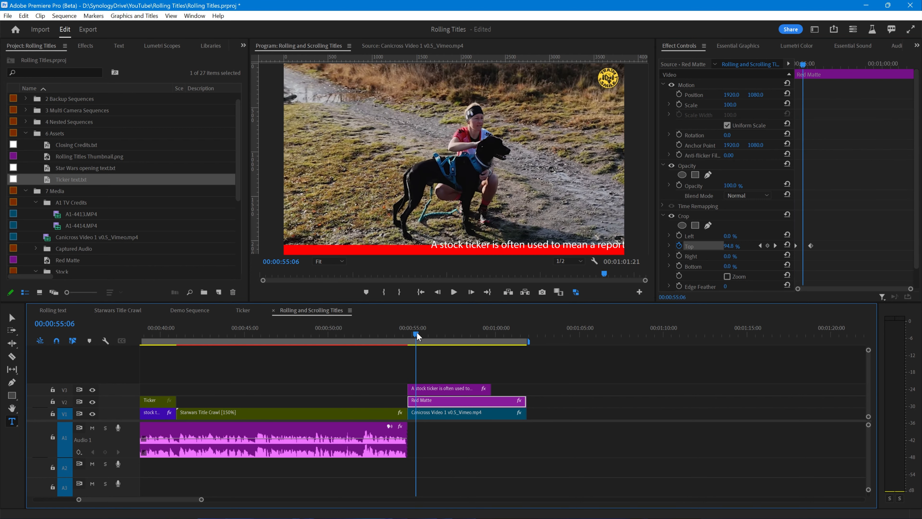
left_click(774, 246)
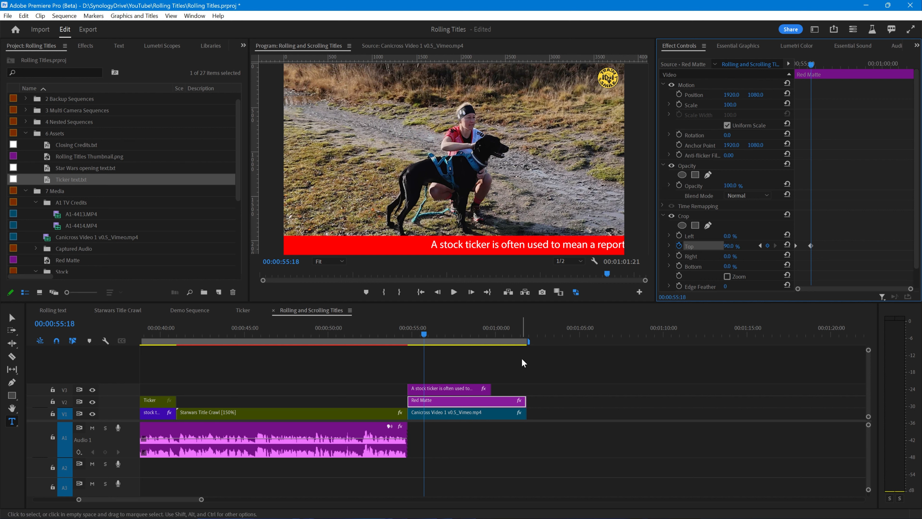
left_click_drag(443, 388, 451, 388)
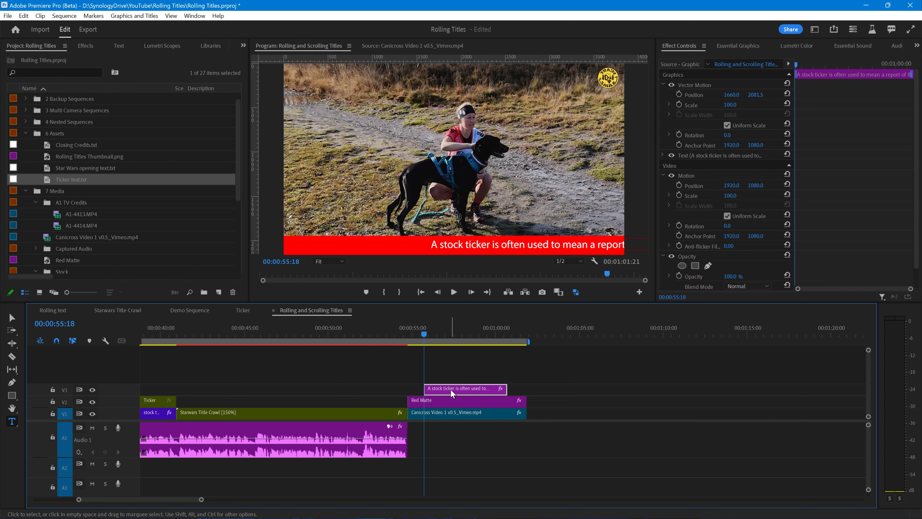
Keyframe the ticker text clip's Opacity from 0% at its start, 00:00:55:18, to 100% at 00:00:56:08.
key("space")
key("space")
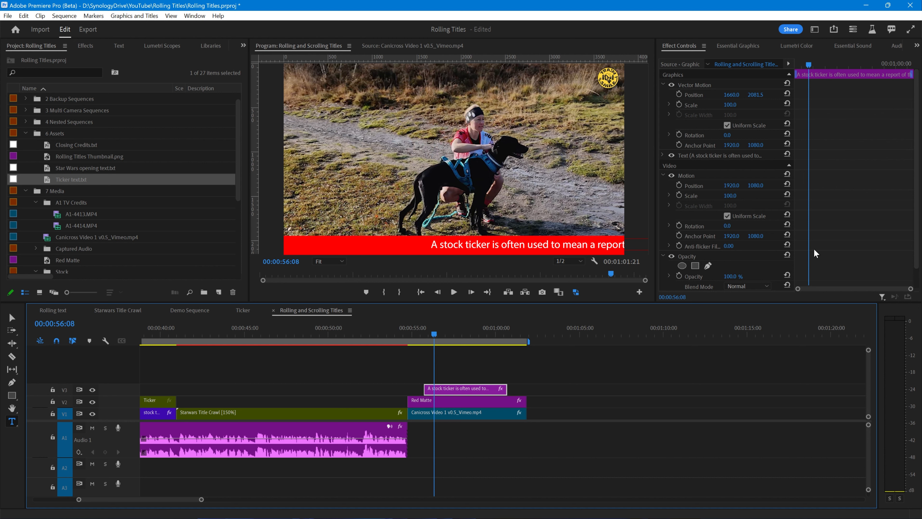
scroll(814, 249, "down", 2)
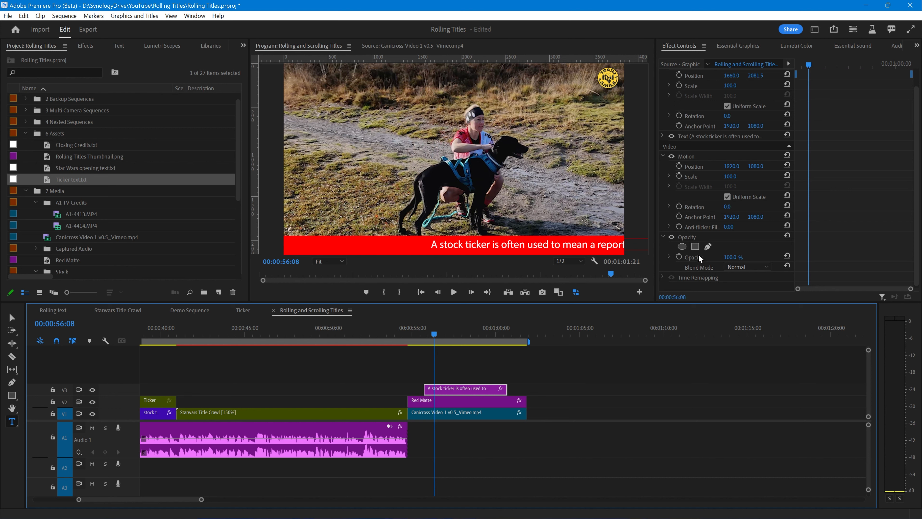
left_click(679, 256)
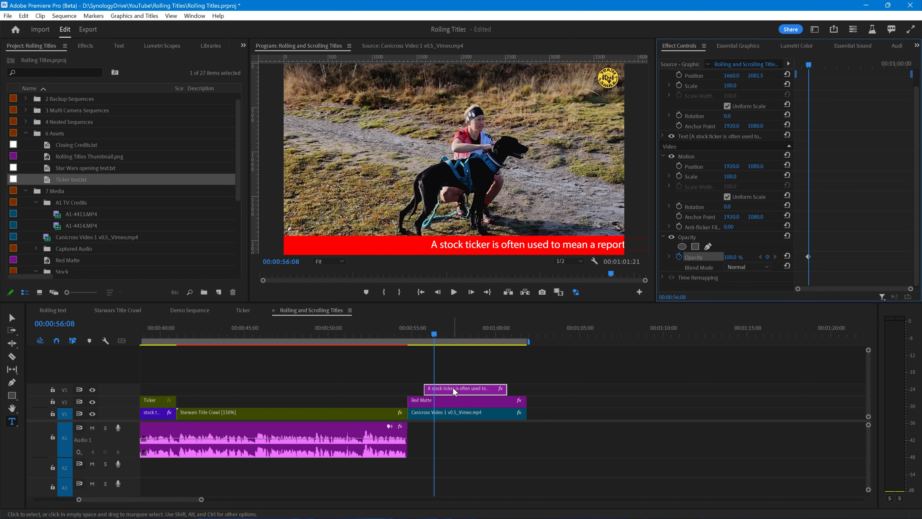
key("Up")
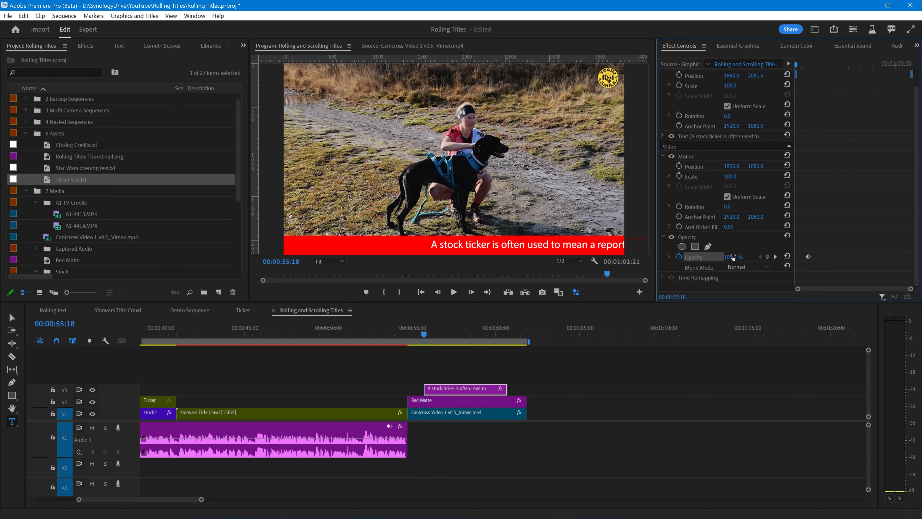
left_click_drag(731, 257, 707, 257)
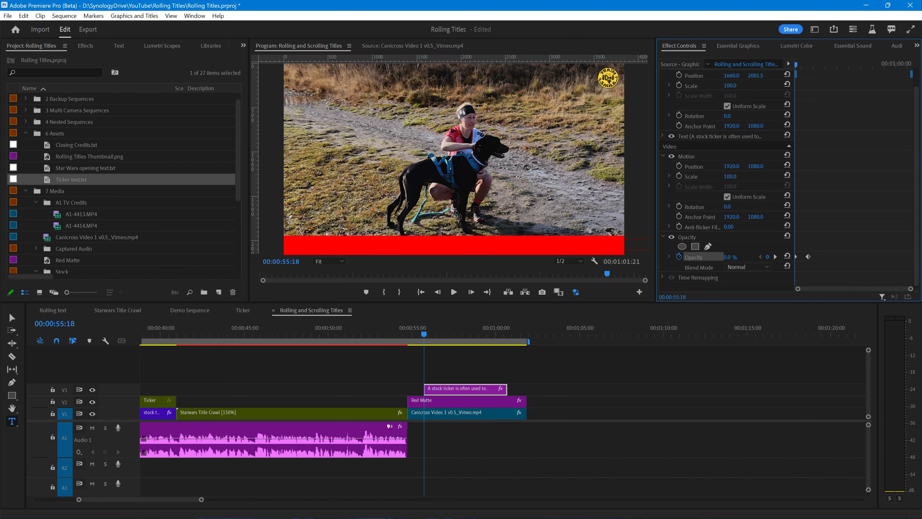
Play the sequence from the start of the Red Matte to review the strip's rise and the text's fade-in.
left_click(407, 339)
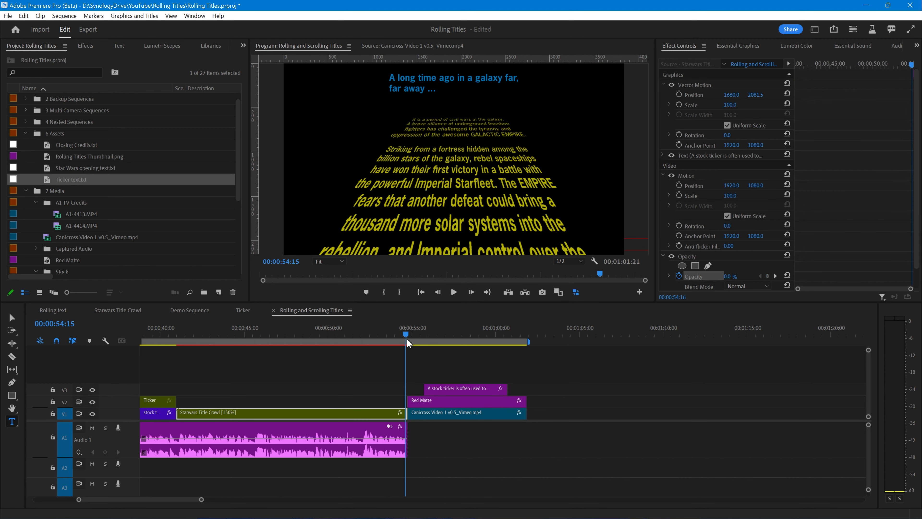
key("space")
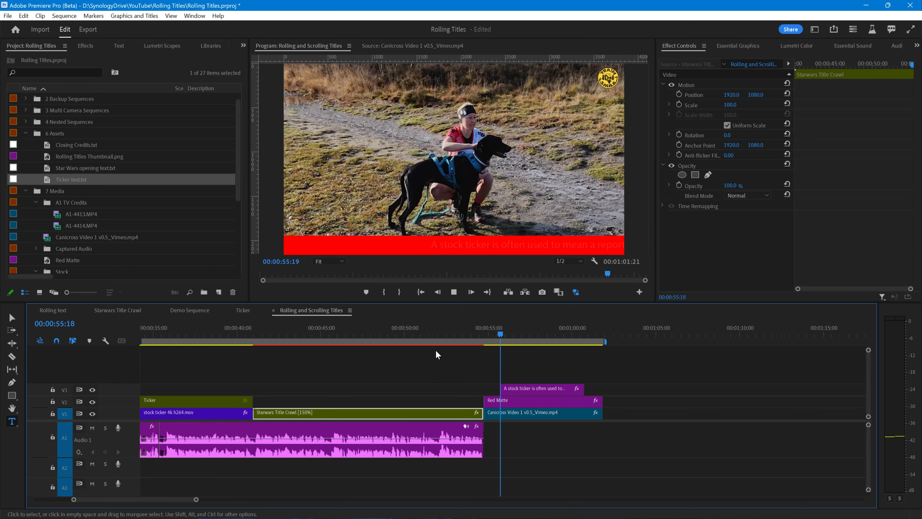
key("space")
left_click(478, 400)
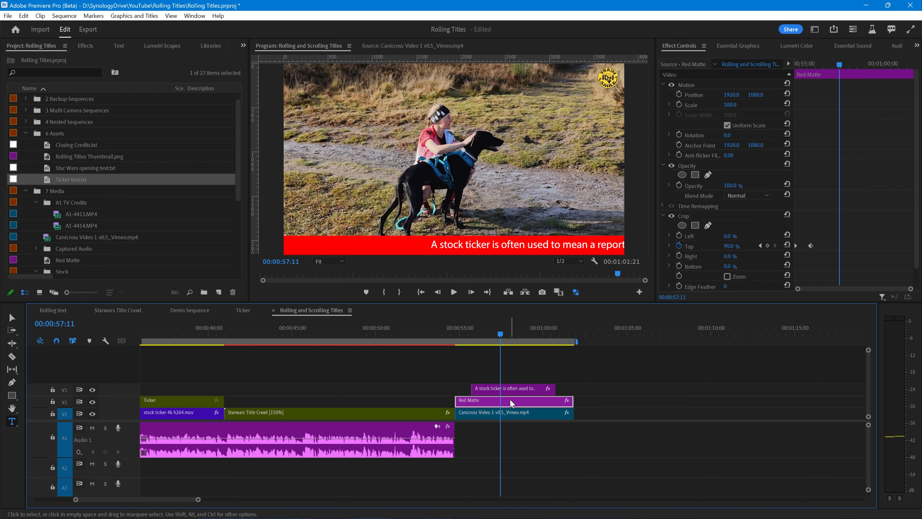
left_click(461, 331)
key("space")
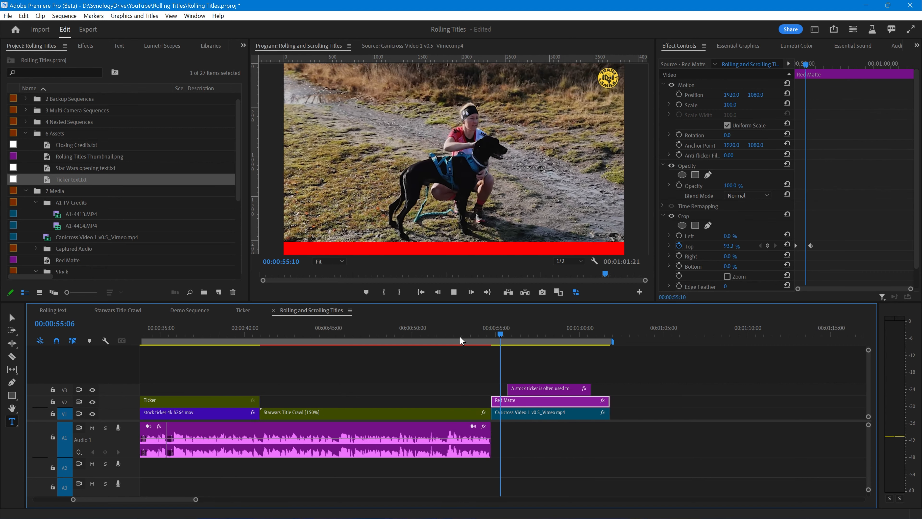
key("space")
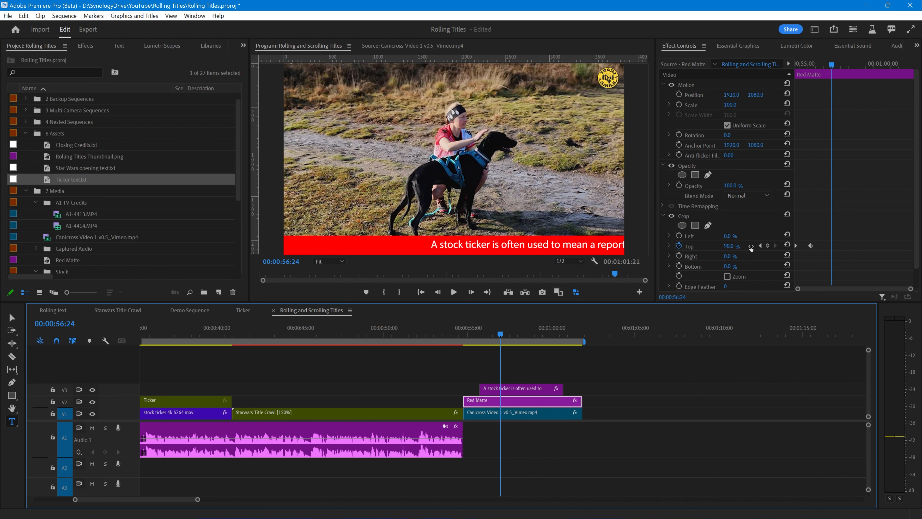
Add a Vector Motion Position keyframe to the ticker text clip at its 100% Opacity keyframe, 00:00:56:08.
left_click(536, 388)
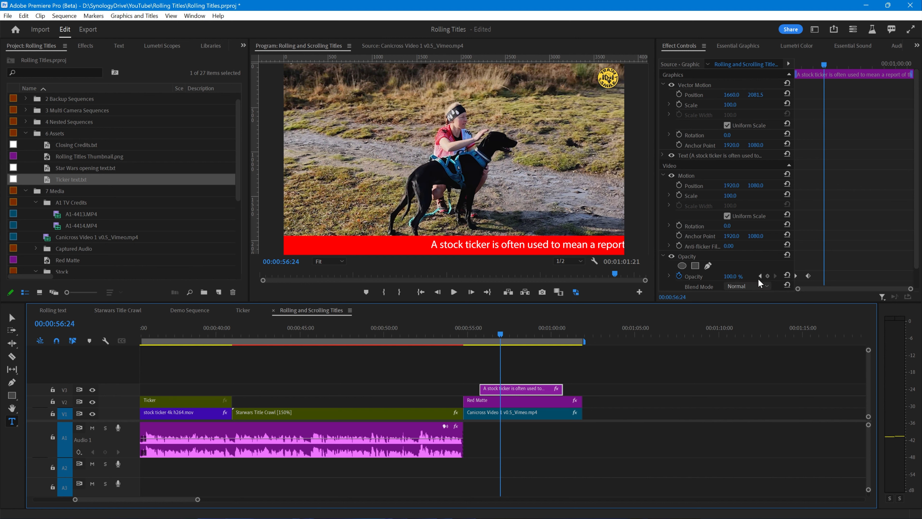
left_click(760, 277)
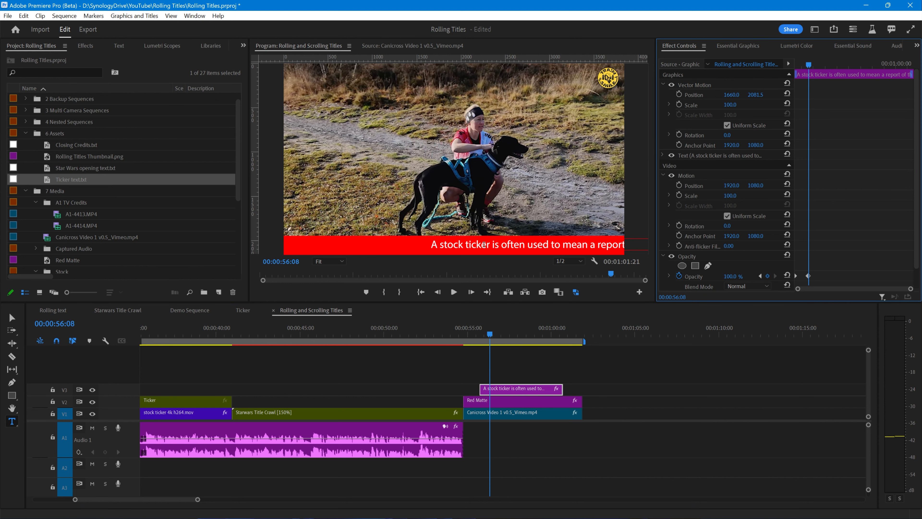
left_click(679, 94)
left_click(489, 333)
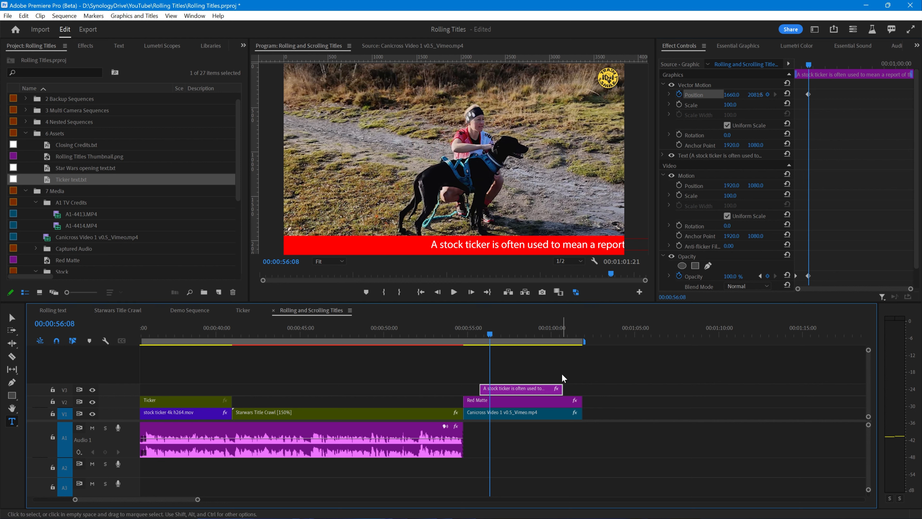
Extend the ticker text clip to the end of the Red Matte and keyframe its Vector Motion Position X to -1600 at 00:01:01:18.
left_click_drag(562, 389, 582, 389)
left_click_drag(487, 335, 580, 336)
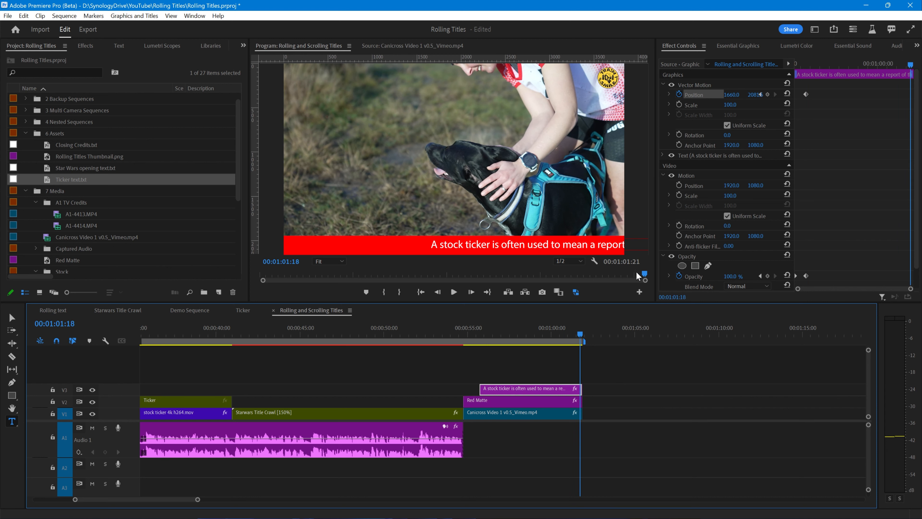
left_click_drag(724, 99, 458, 95)
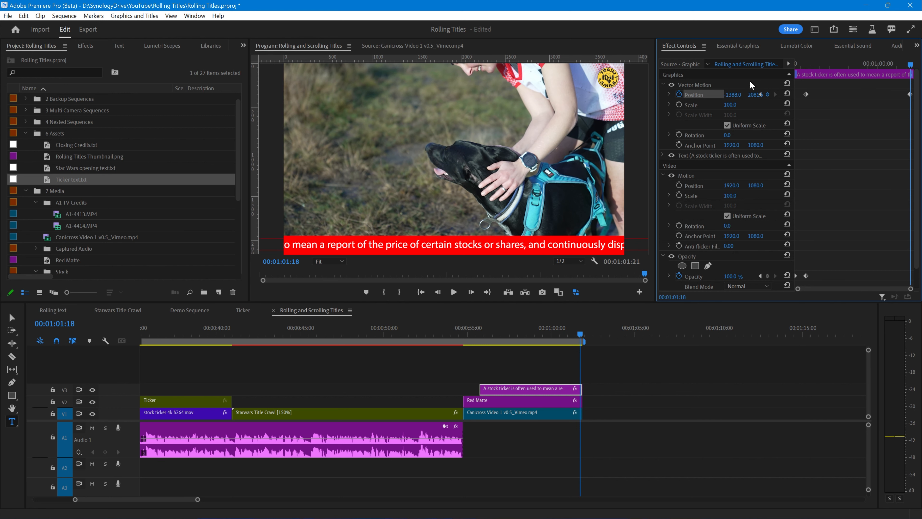
mouse_move(729, 94)
left_mouse_down()
mouse_move(690, 95)
mouse_move(722, 104)
left_mouse_up()
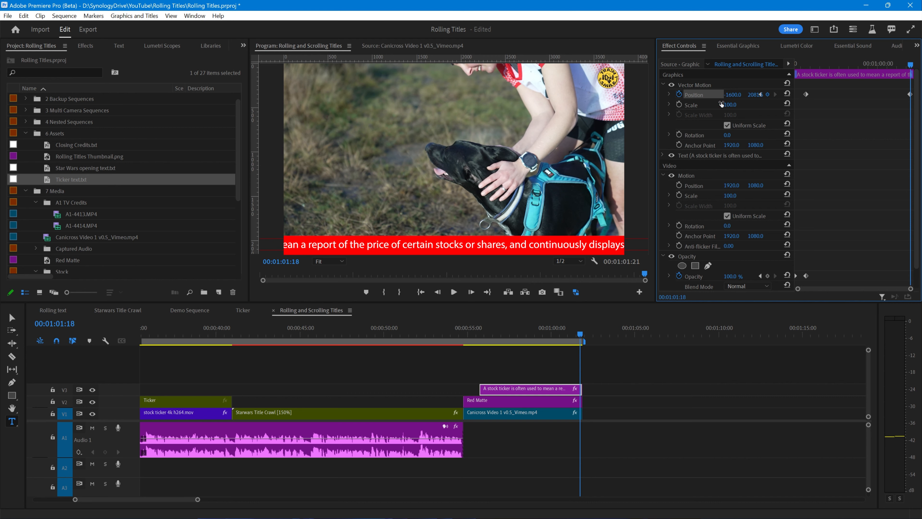
Play and scrub through the ticker section to examine how the text scrolls across the red strip.
left_click(480, 339)
key("space")
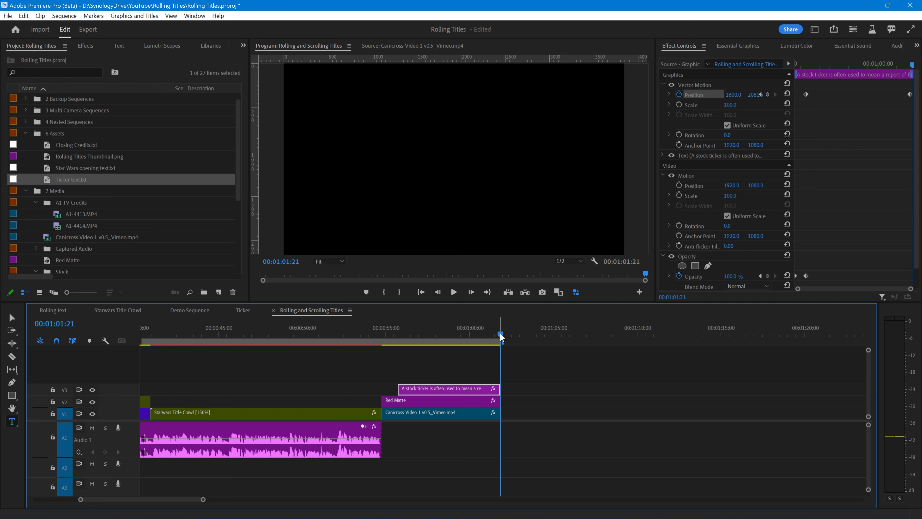
left_click_drag(497, 336, 486, 339)
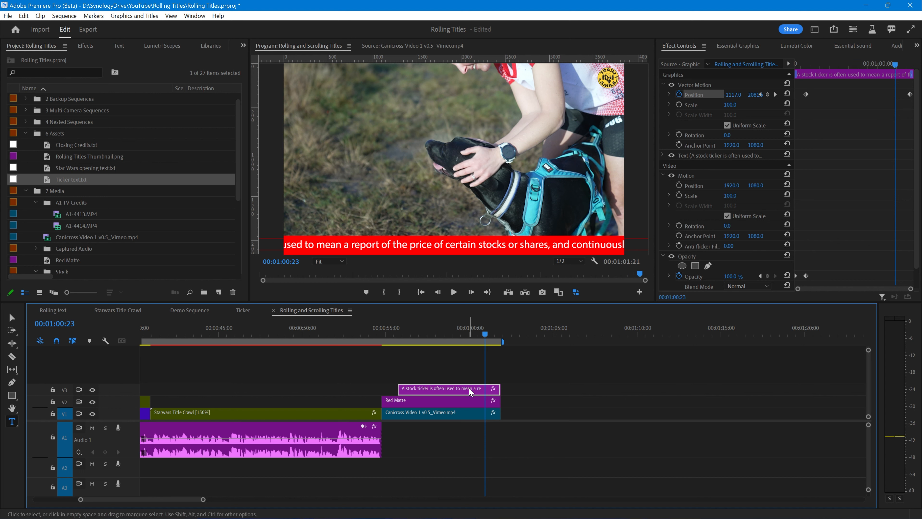
left_click_drag(484, 330, 467, 351)
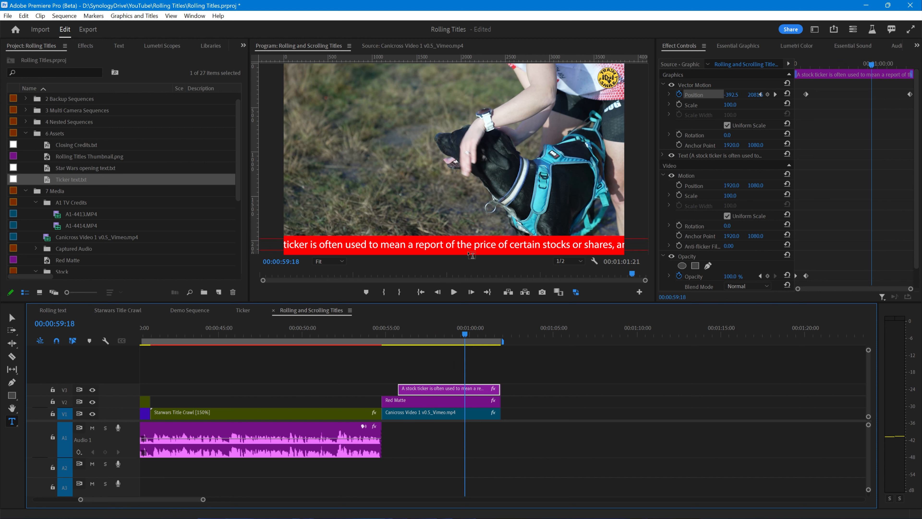
left_click(447, 401)
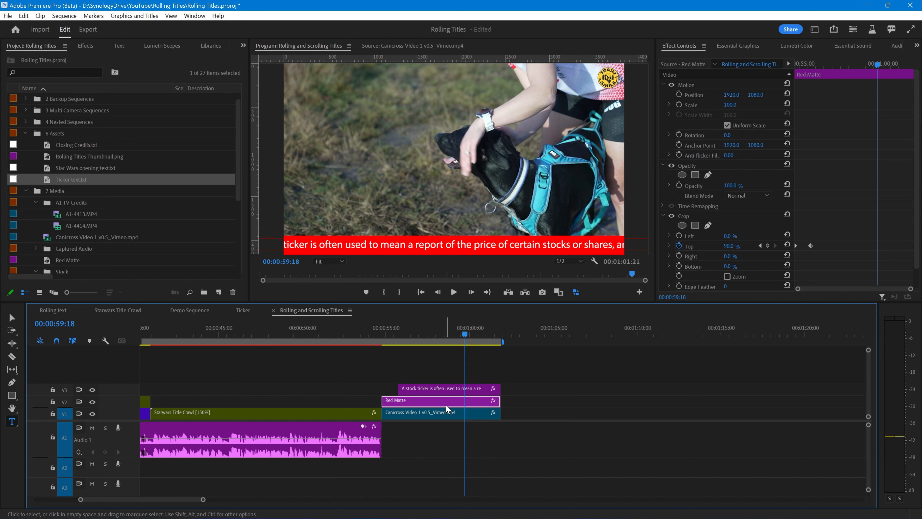
left_click(442, 332)
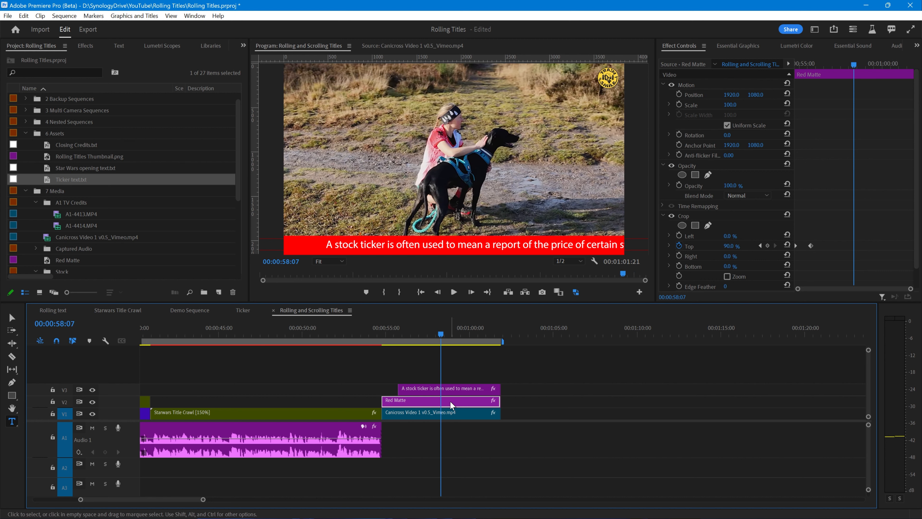
left_click_drag(442, 334, 416, 332)
Move the playhead to the end of the sequence at 00:01:01:21 and show the Essential Graphics editing options.
left_click(502, 428)
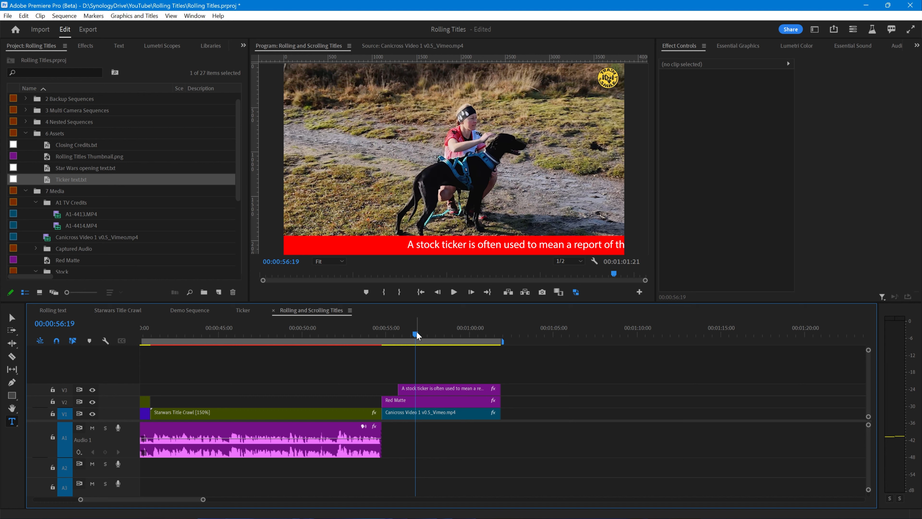
left_click_drag(417, 335, 502, 338)
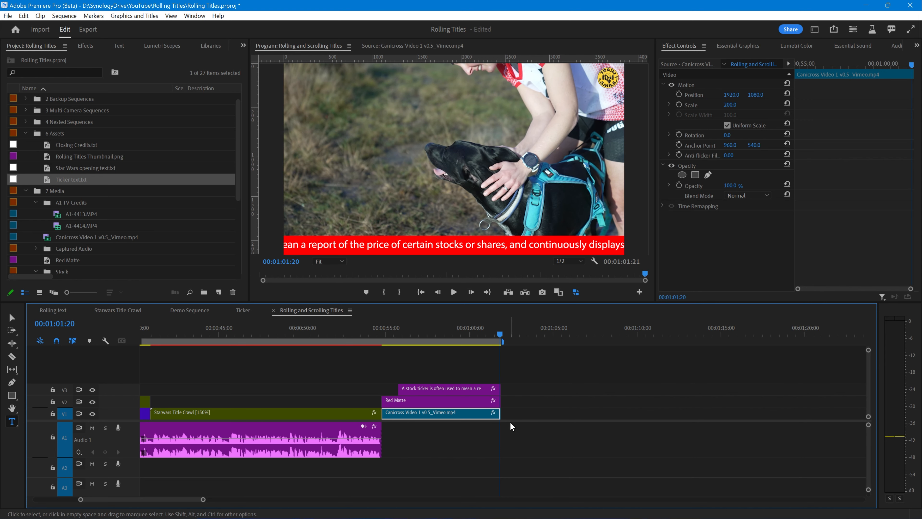
key("Right")
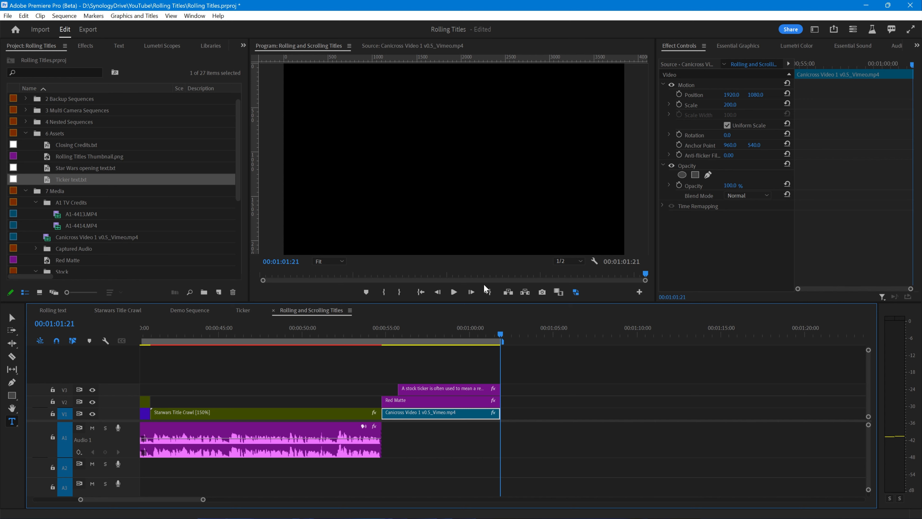
left_click(744, 45)
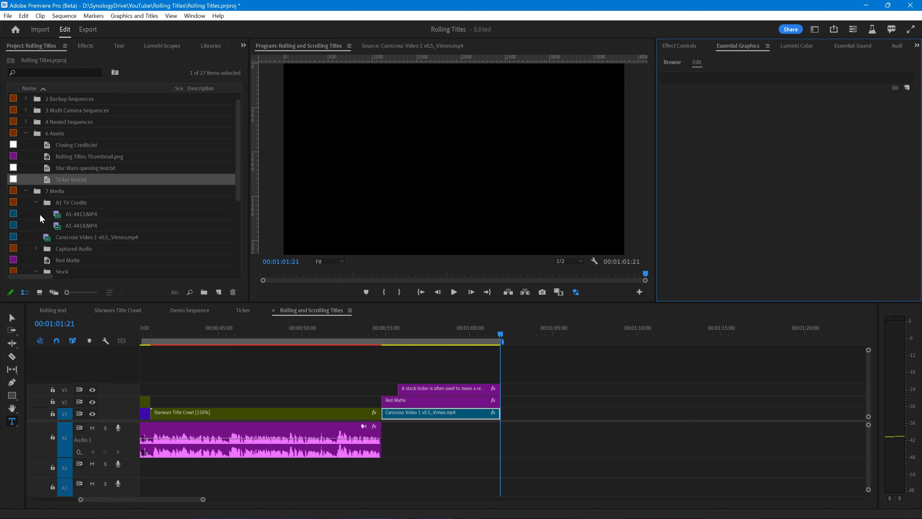
Open Star Wars opening text.txt from the Assets bin, copy all of its text and close the file.
left_click(51, 170)
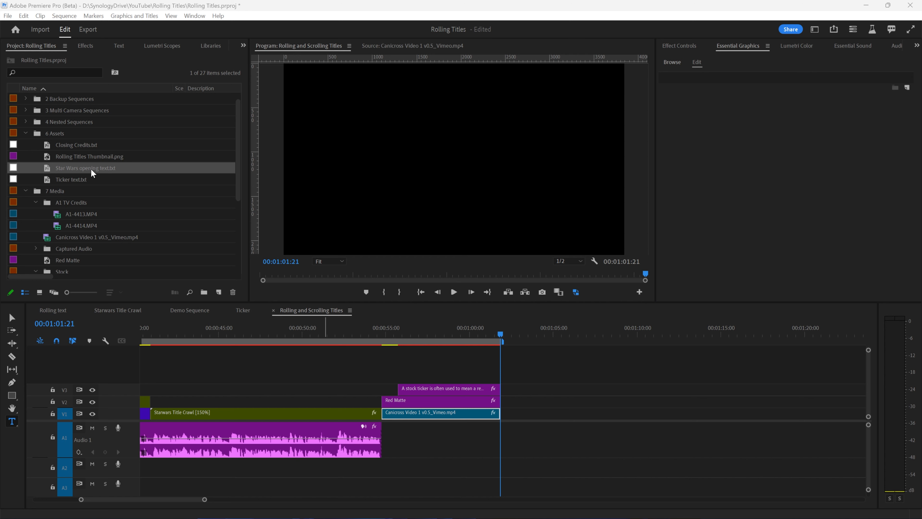
left_click(48, 170)
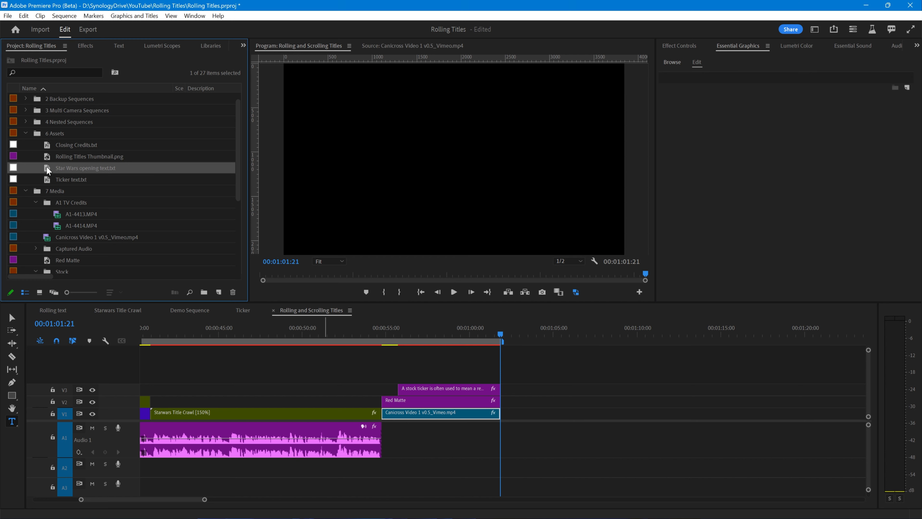
left_click(189, 210)
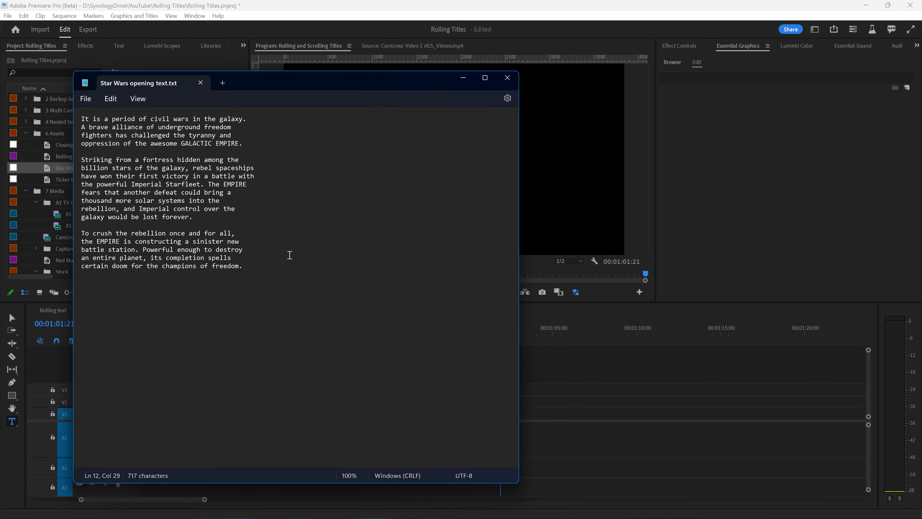
key("ctrl+a")
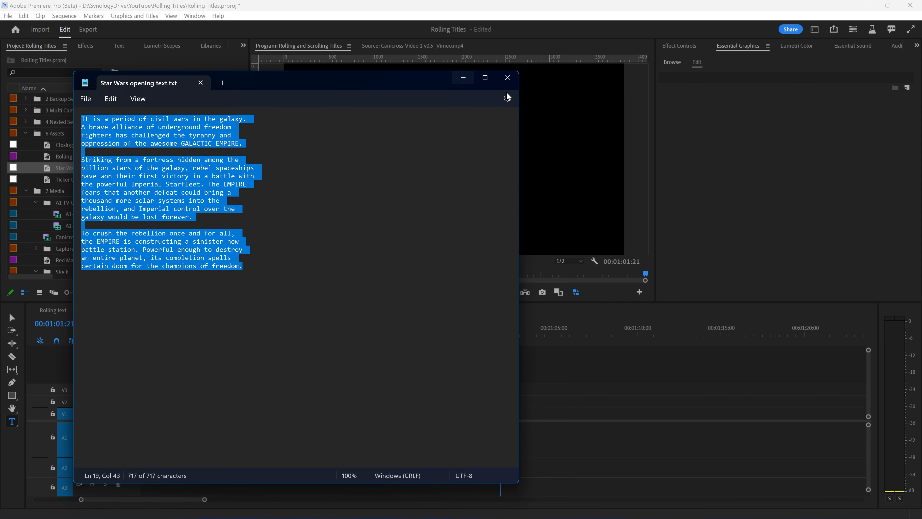
left_click(508, 77)
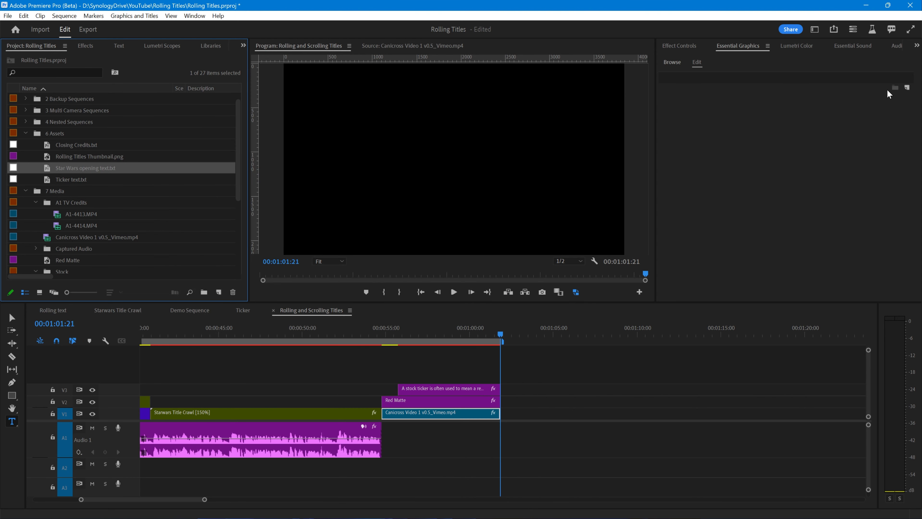
Create a new text layer at 00:01:01:21 and replace its placeholder with the copied Star Wars opening text.
left_click(908, 88)
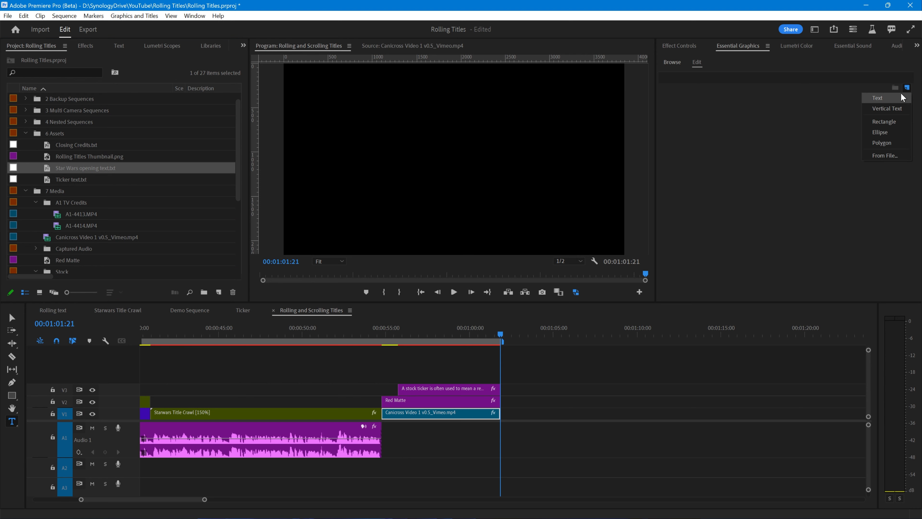
left_click(891, 98)
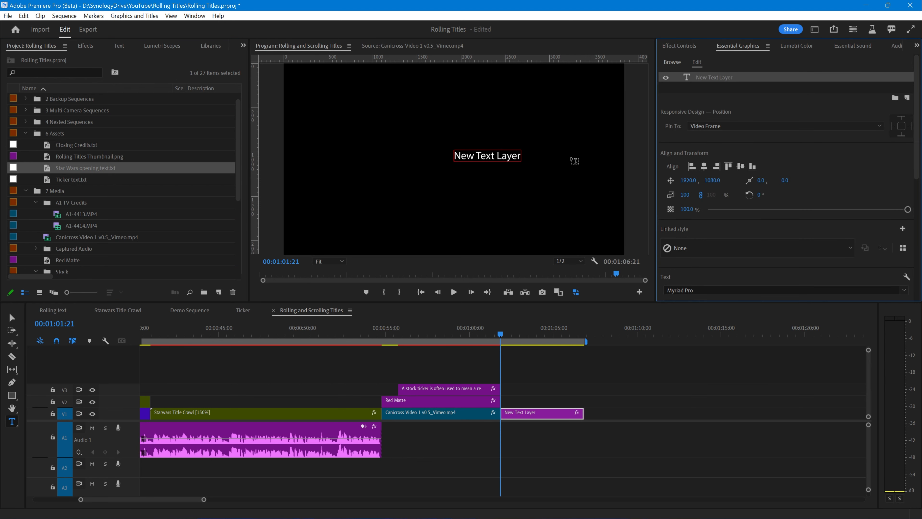
left_click(487, 156)
double_click(486, 156)
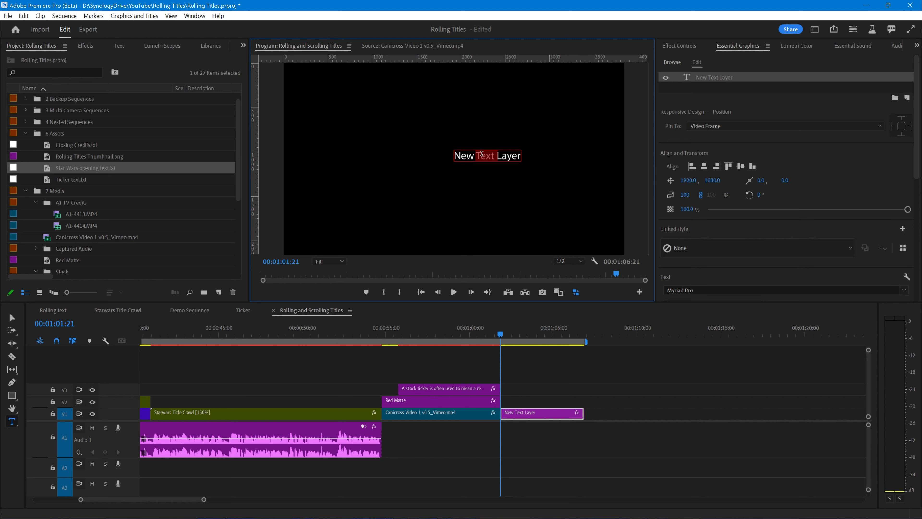
key("ctrl+a")
key("ctrl+v")
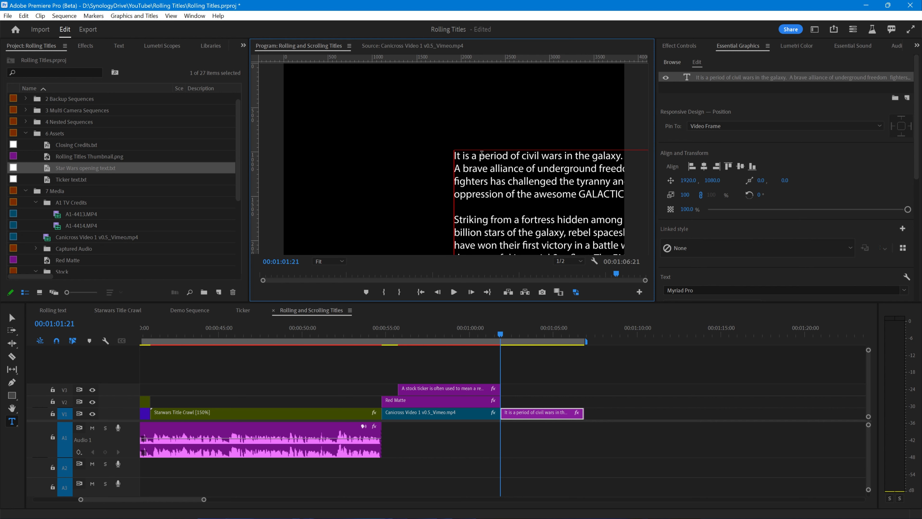
Set the opening text's Vector Motion Scale to 128 and place the text layer at about 853.1, 1025.1 in the frame.
left_click(687, 46)
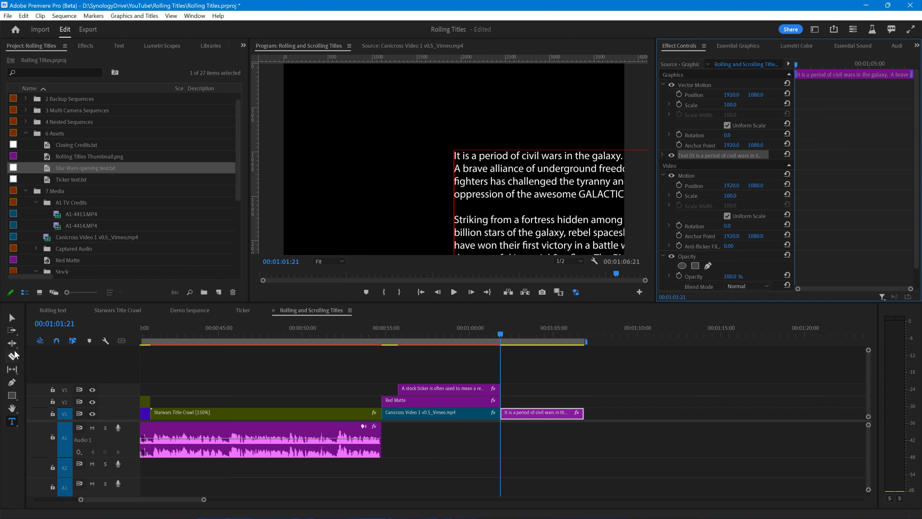
left_click(12, 318)
left_click_drag(528, 183, 446, 134)
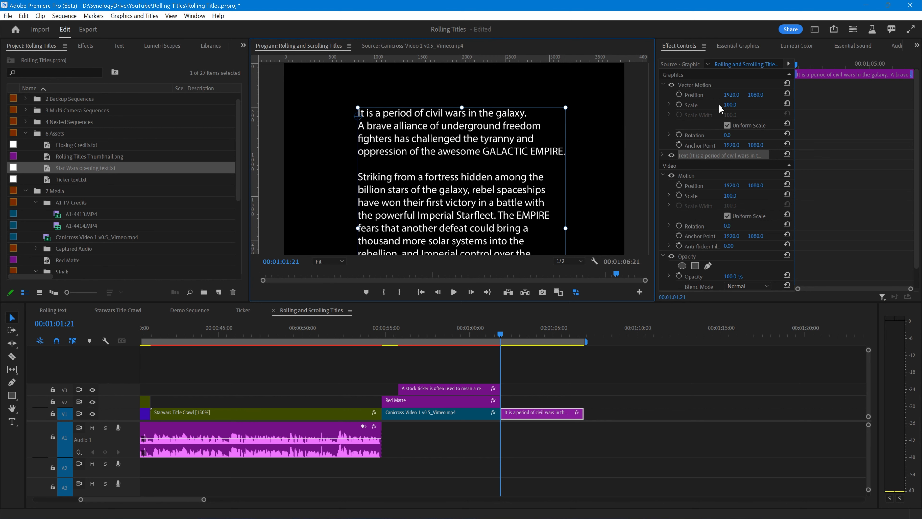
left_click_drag(729, 106, 737, 106)
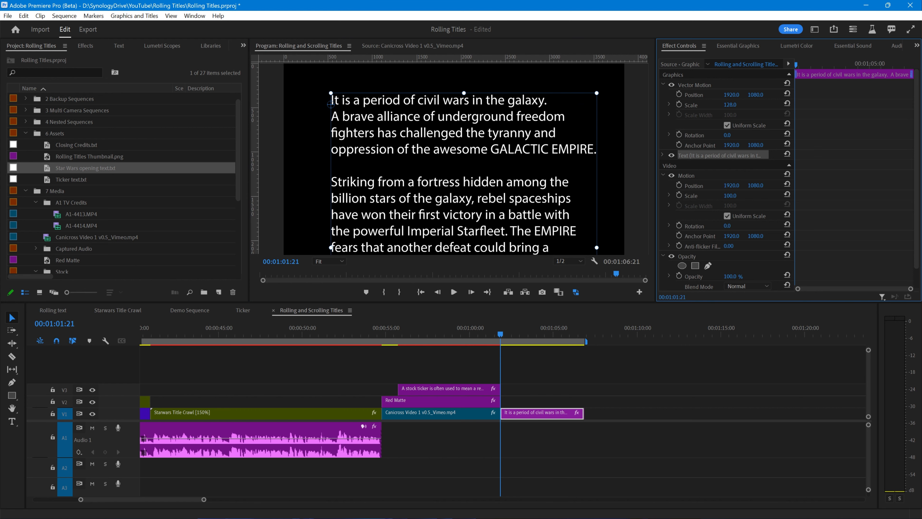
left_click_drag(442, 127, 448, 165)
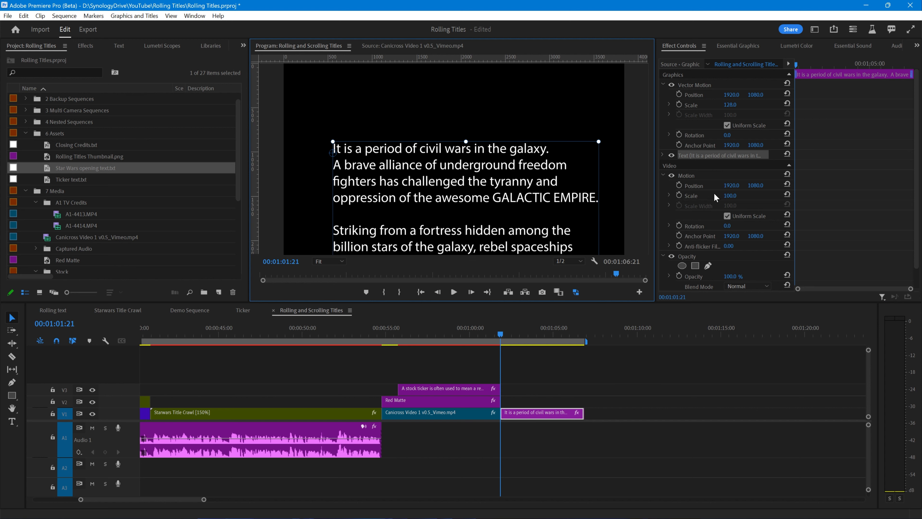
Enable Roll for the opening text graphic and extend its clip to end at 00:01:14:07.
left_click(733, 48)
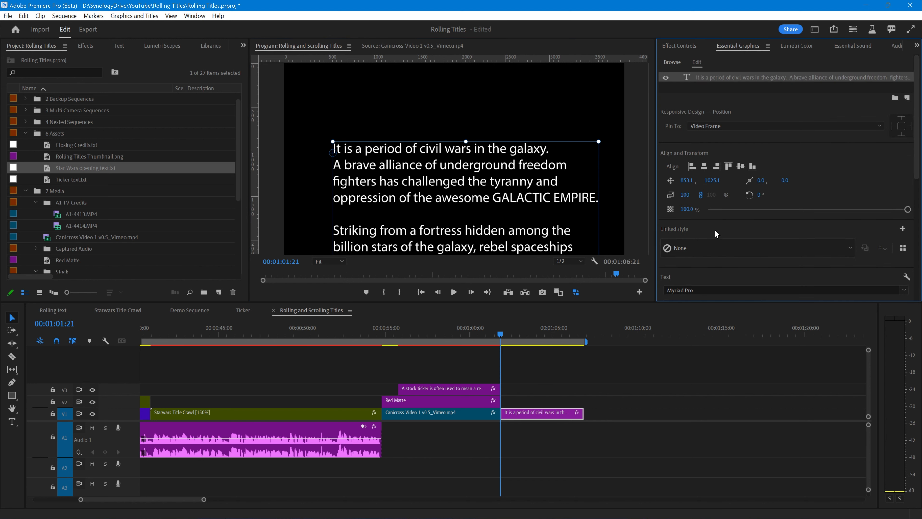
left_click(703, 89)
left_click(671, 213)
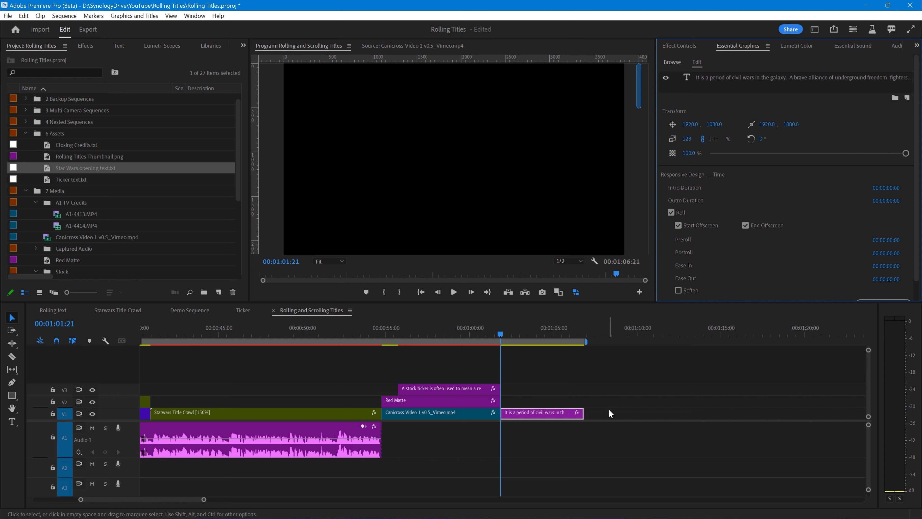
left_click_drag(588, 414, 708, 414)
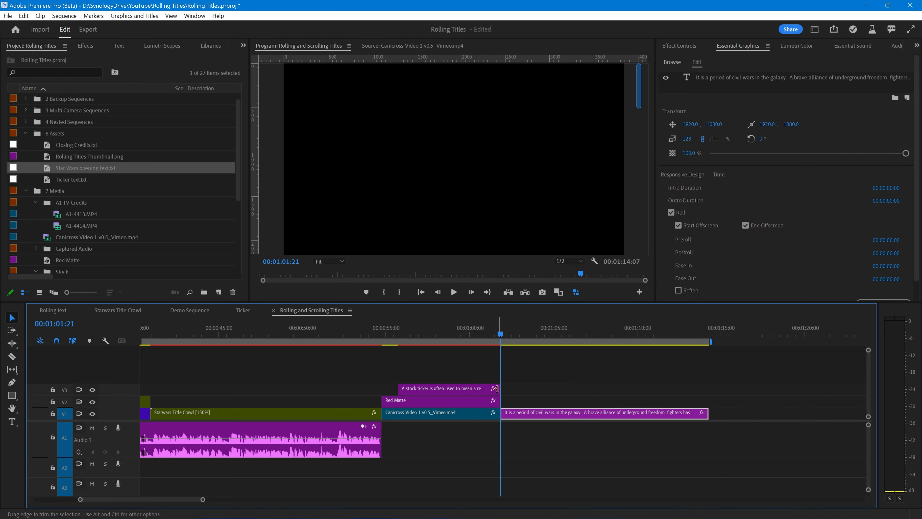
Play the opening text clip from its start to review the roll, and look over its Roll timing options.
key("space")
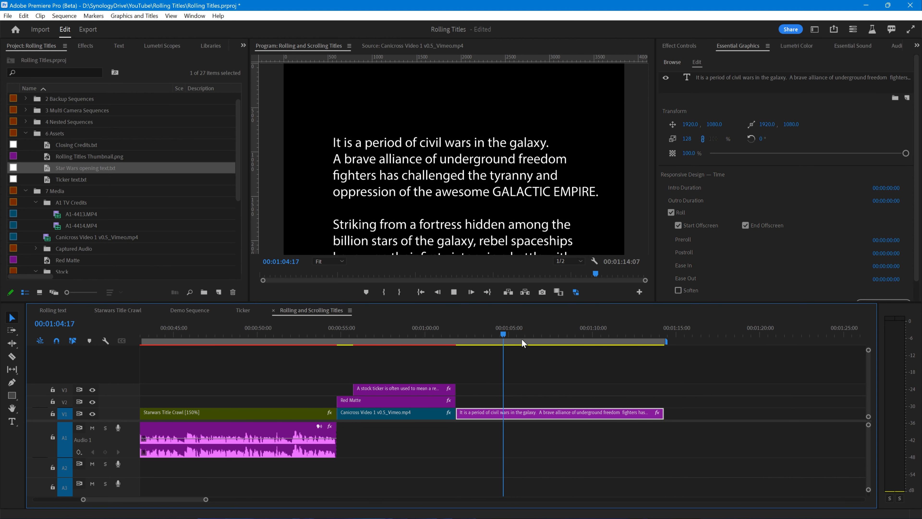
key("space")
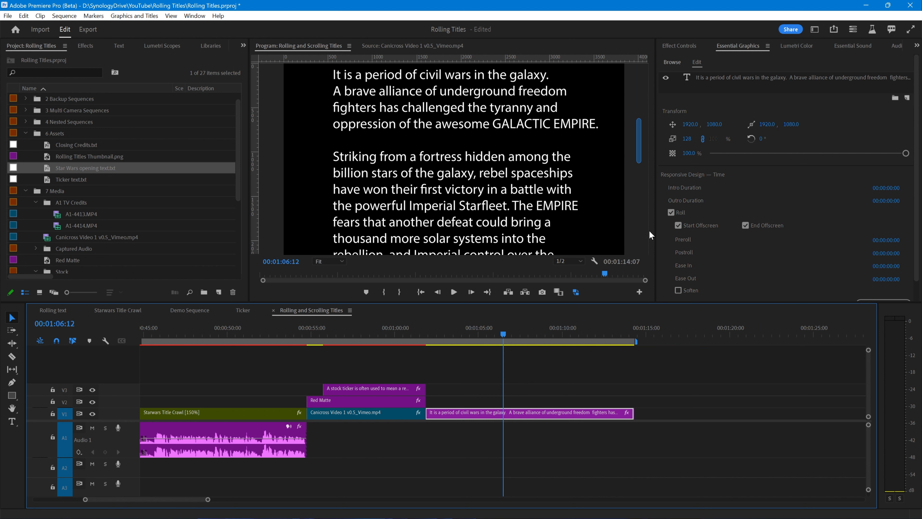
scroll(835, 164, "down", 2)
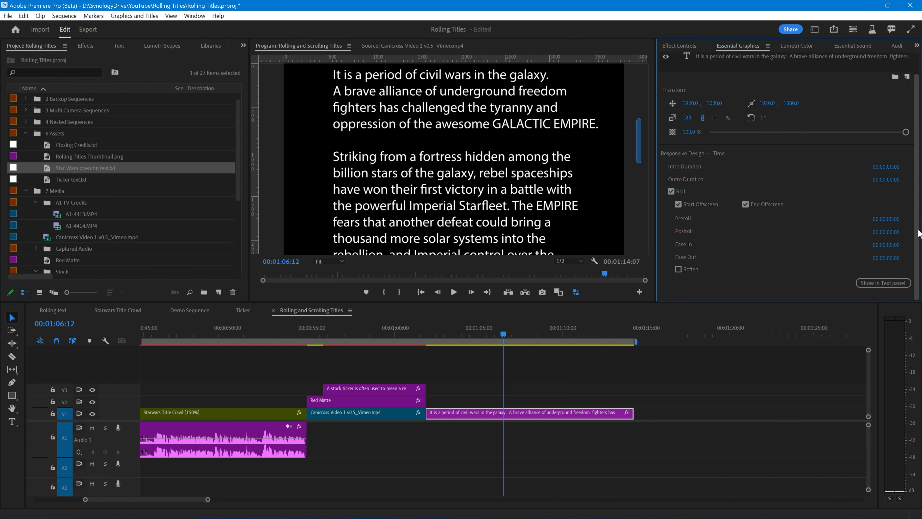
scroll(918, 233, "up", 2)
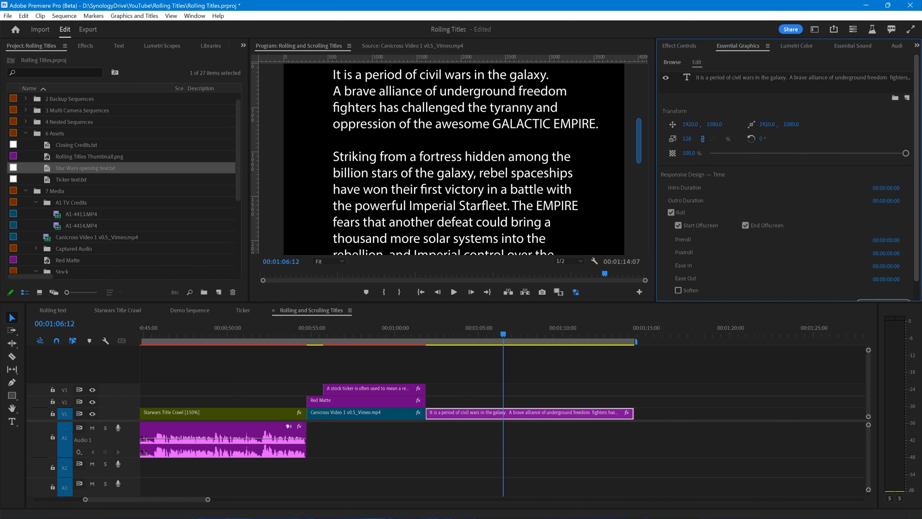
Change the fill of the Star Wars opening text layer from white to dark yellow, B8A501.
left_click(687, 77)
double_click(687, 77)
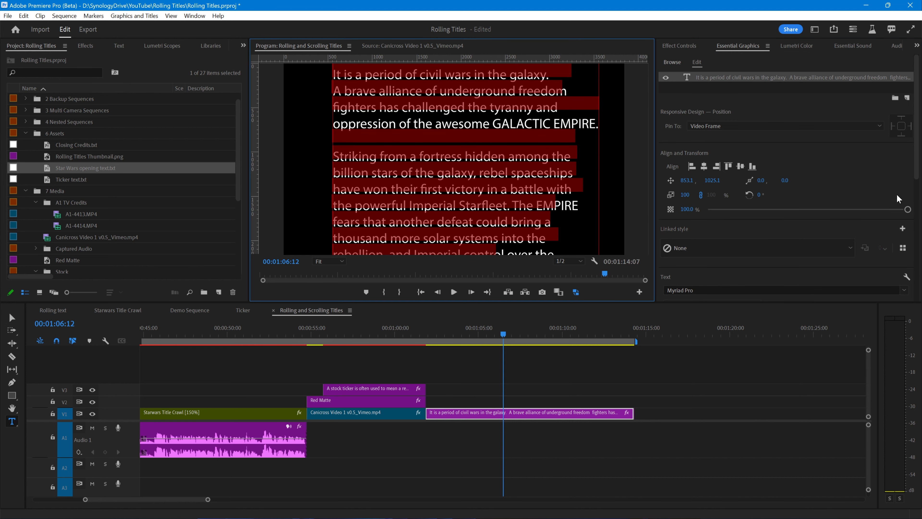
left_click_drag(918, 162, 909, 257)
left_click(686, 211)
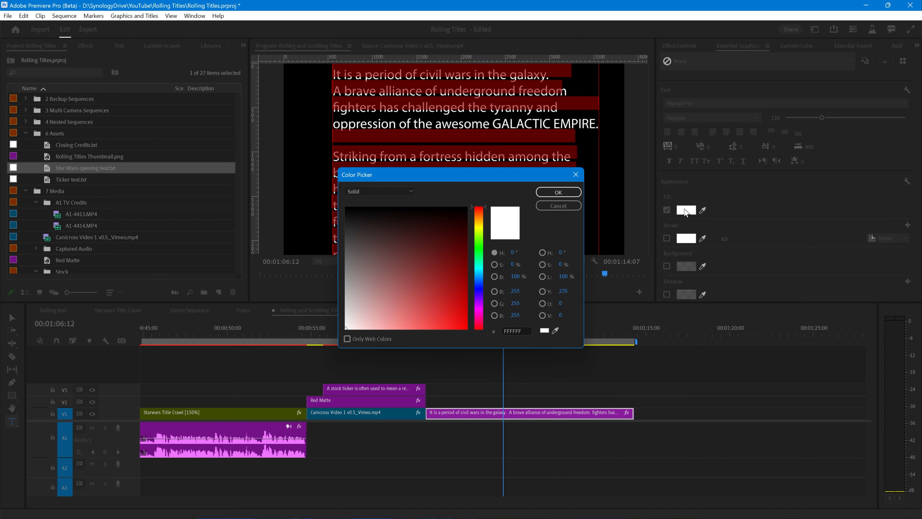
left_click(478, 228)
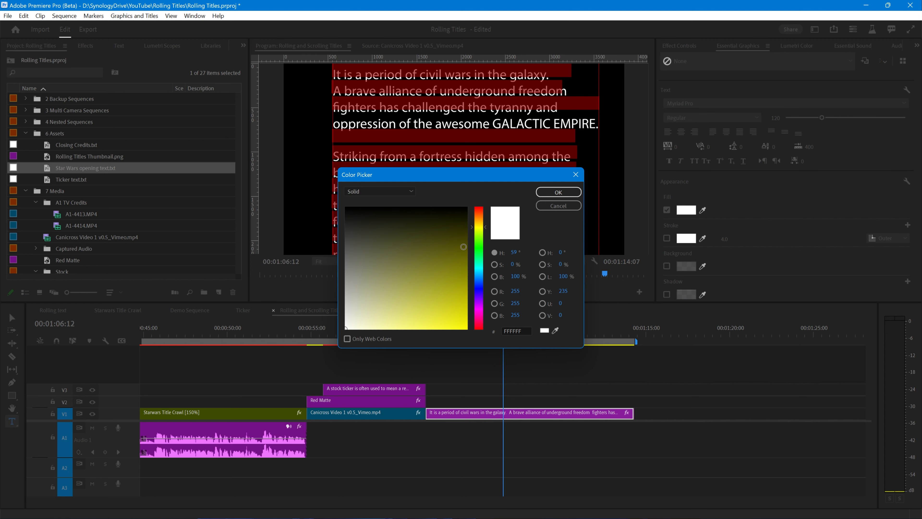
left_click(466, 295)
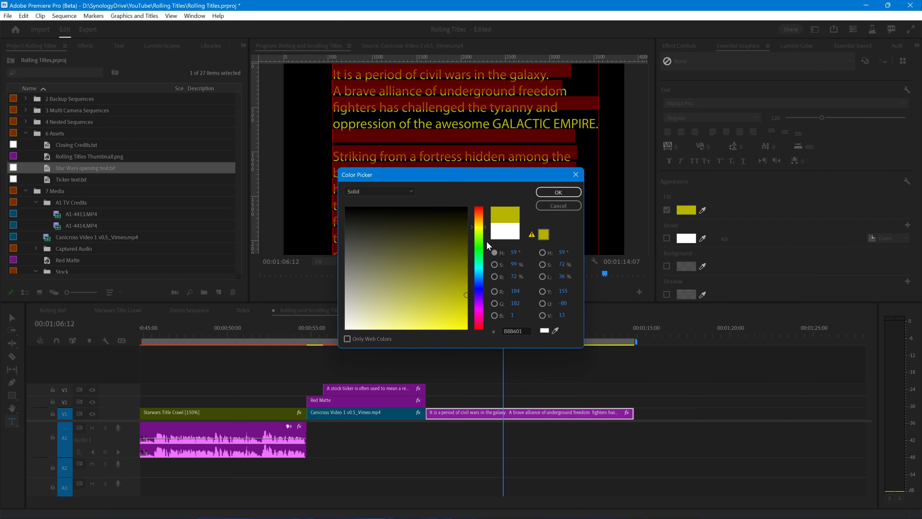
left_click(484, 225)
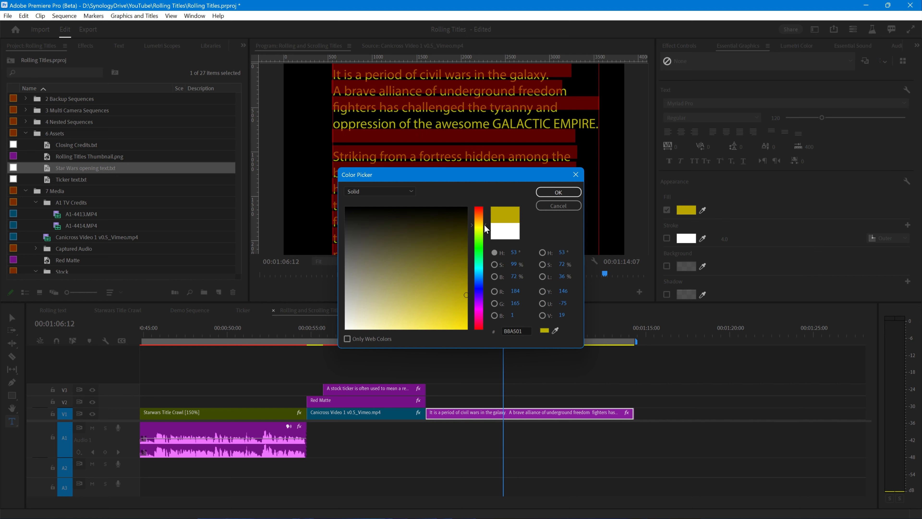
left_click(568, 192)
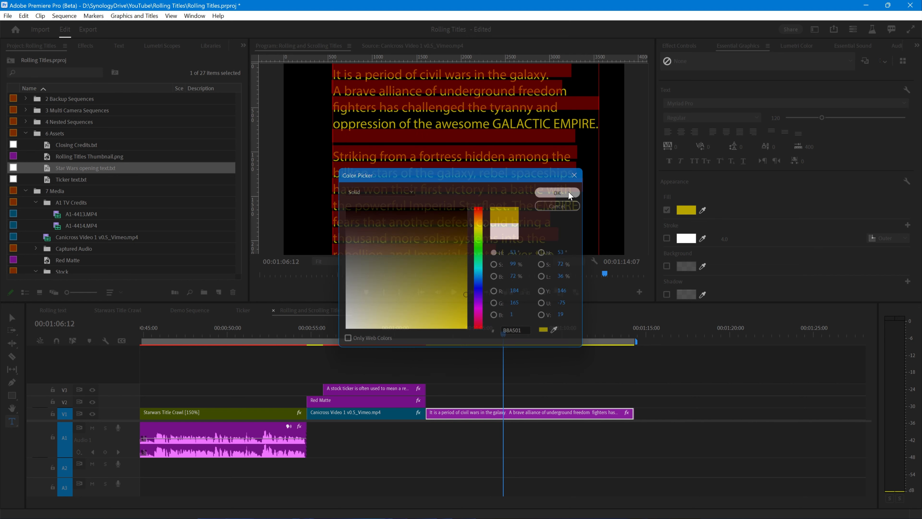
left_click(530, 268)
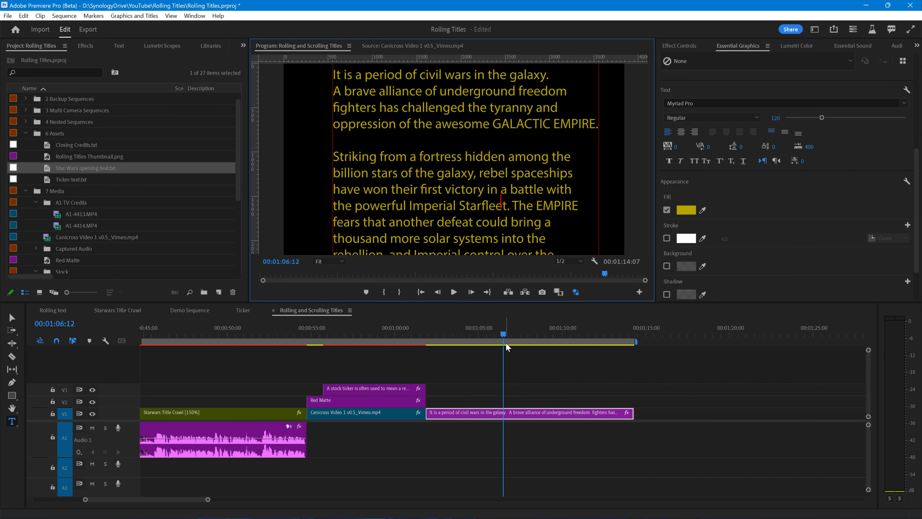
Move the playhead to 00:01:05:06, search the effects for "corner" and apply Corner Pin to the opening text clip.
left_click_drag(504, 335, 483, 342)
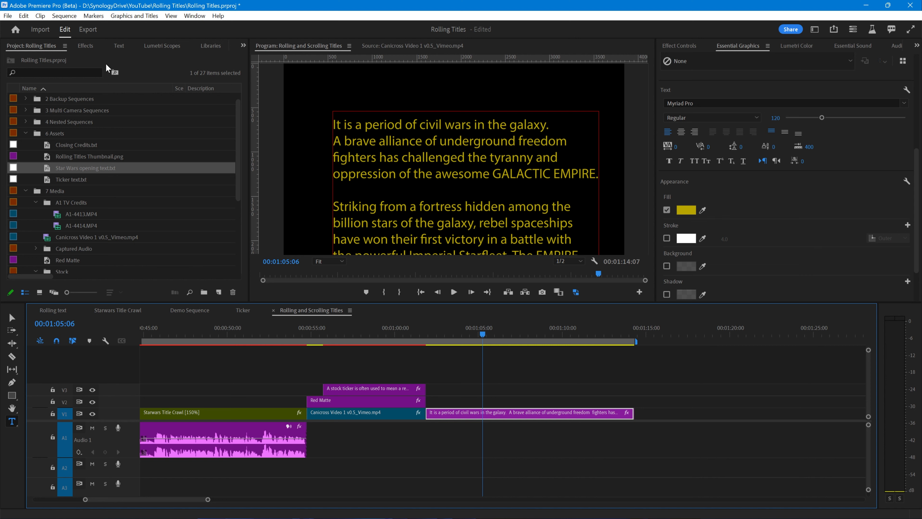
left_click(87, 47)
left_click(43, 58)
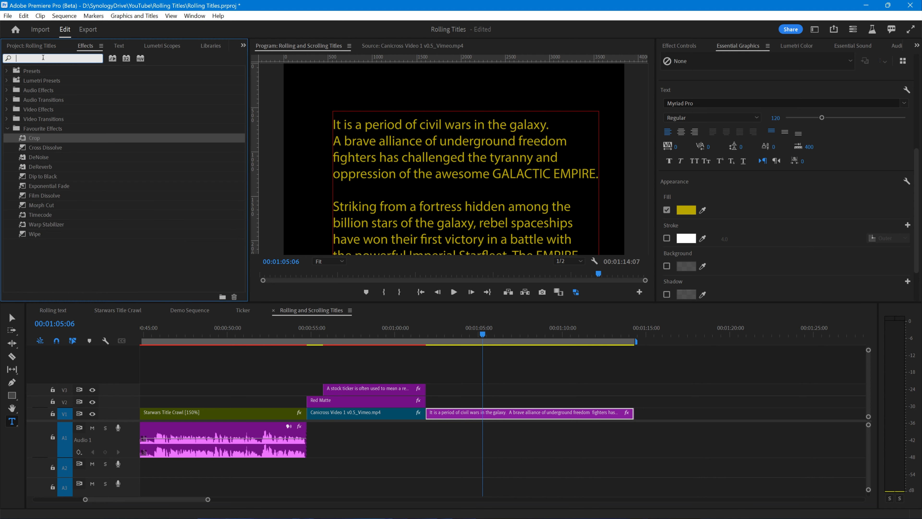
type("corner")
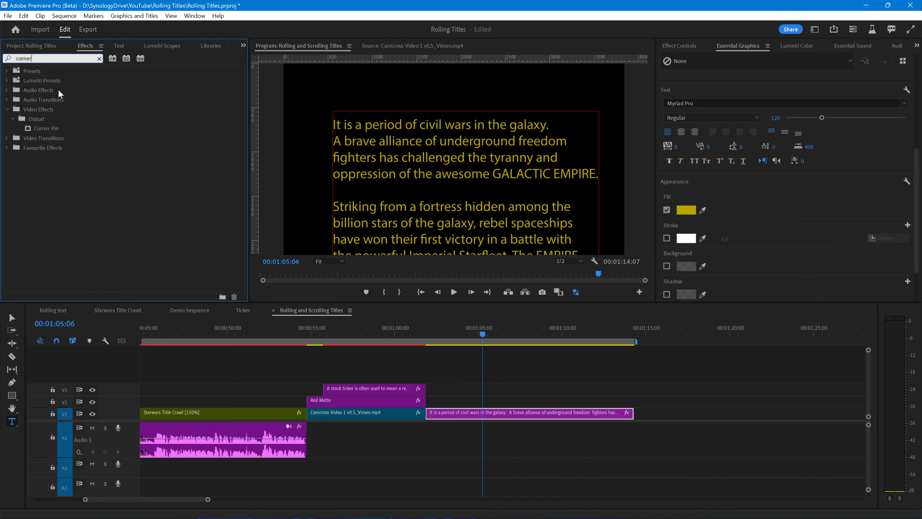
left_click_drag(31, 129, 510, 415)
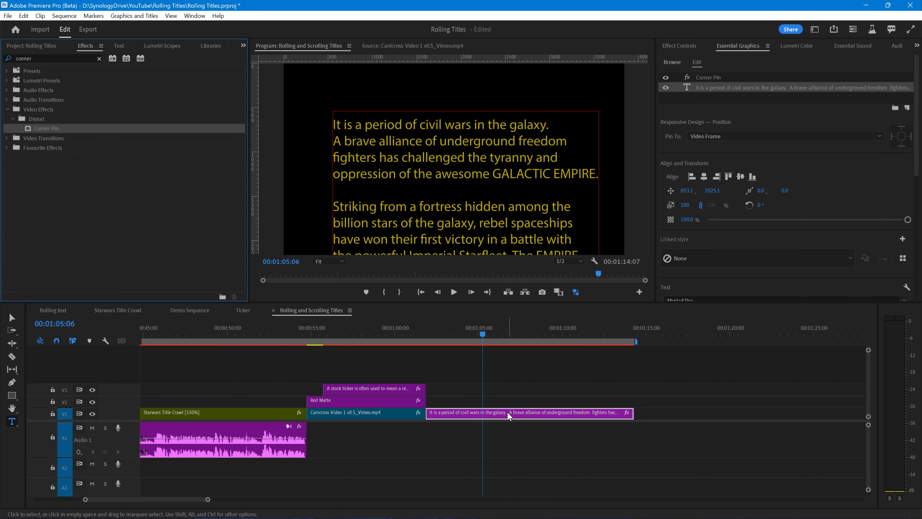
Shape the text with Corner Pin: upper corners at about 1105, 433 and 2860, 433, lower corners at about -444, 2100 and 4273, 2068.
left_click(678, 48)
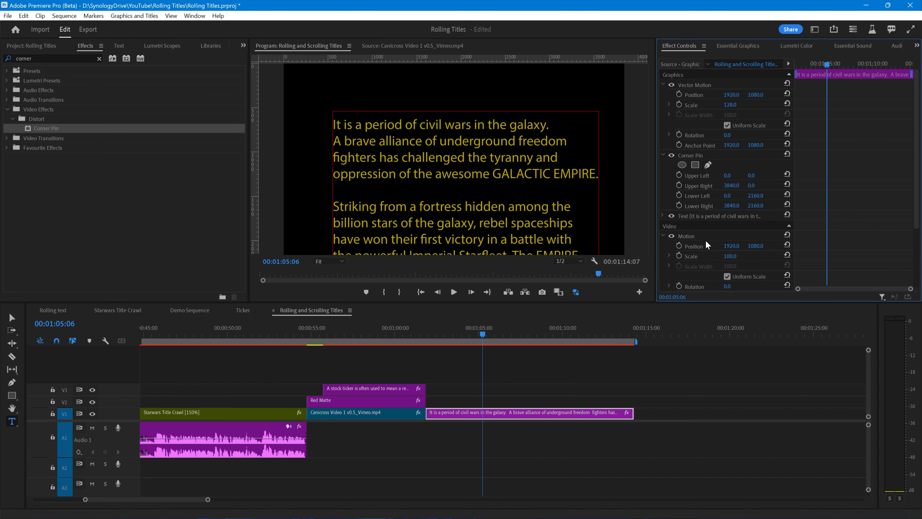
left_click(693, 157)
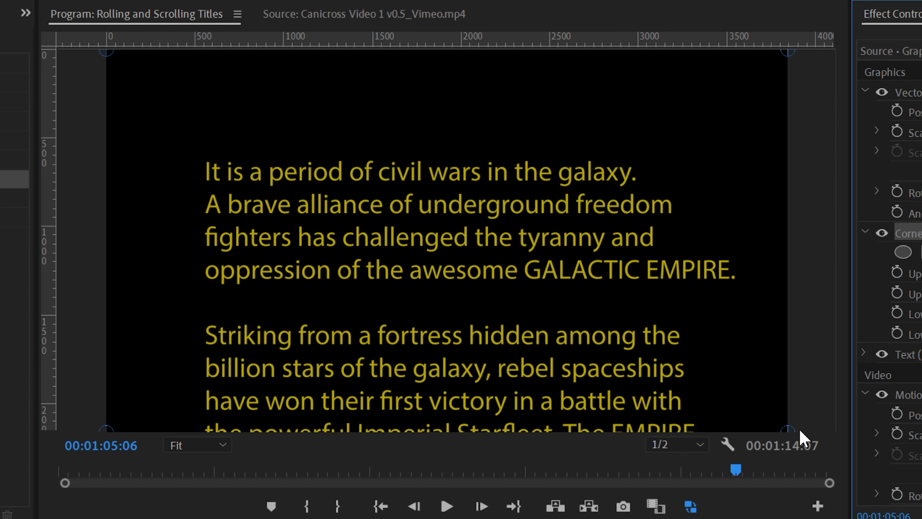
left_click(790, 58)
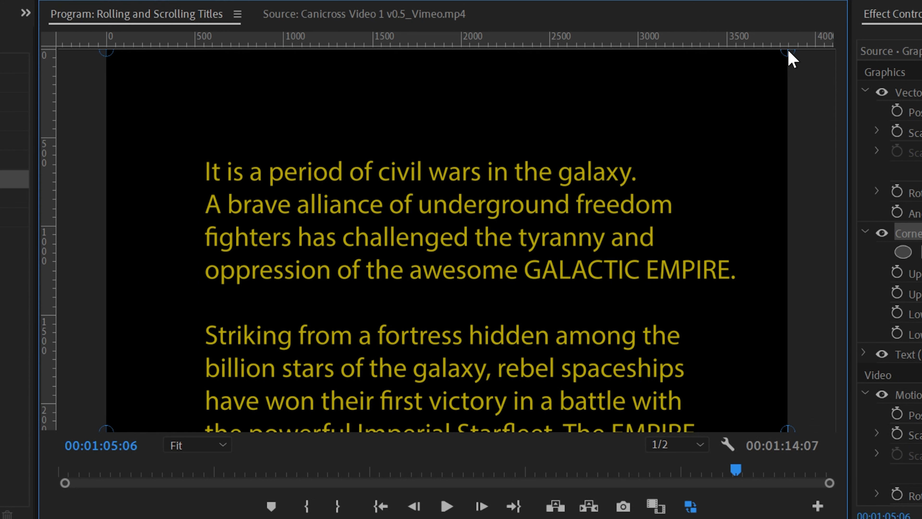
left_click_drag(781, 51, 610, 64)
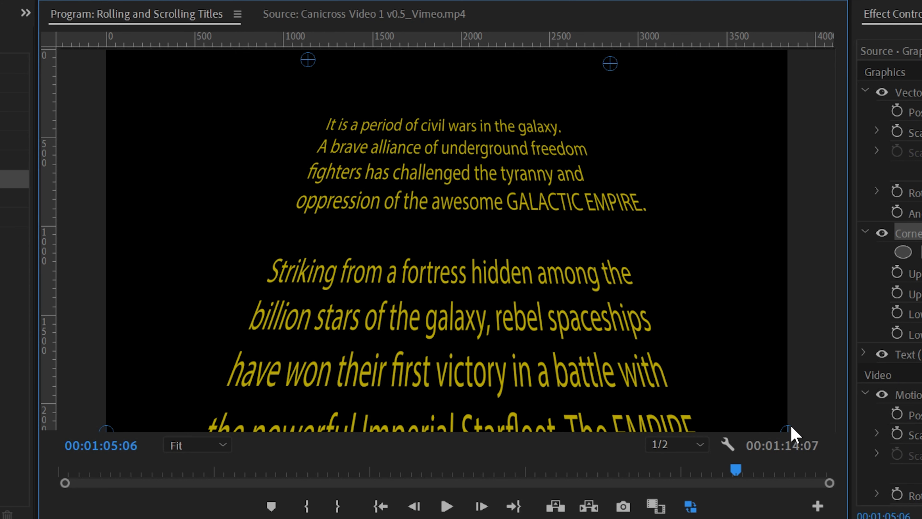
left_click_drag(830, 428, 837, 428)
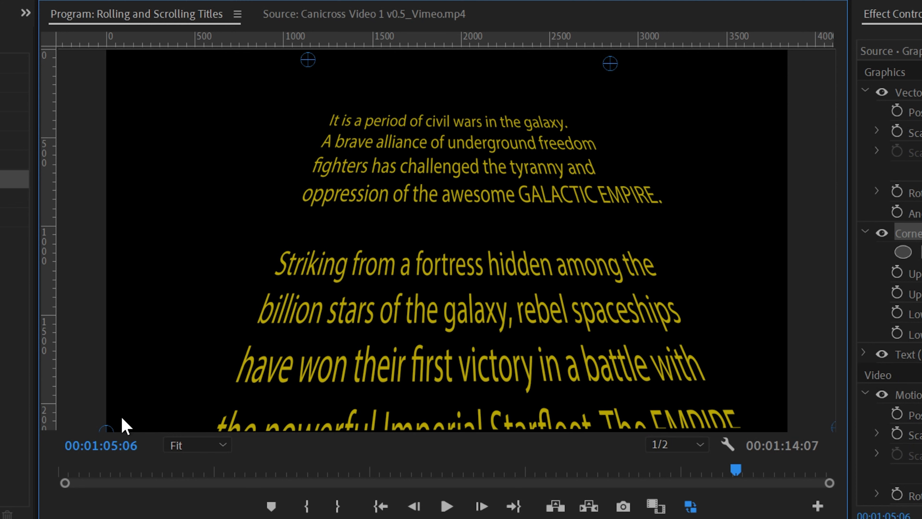
left_click_drag(42, 434, 24, 421)
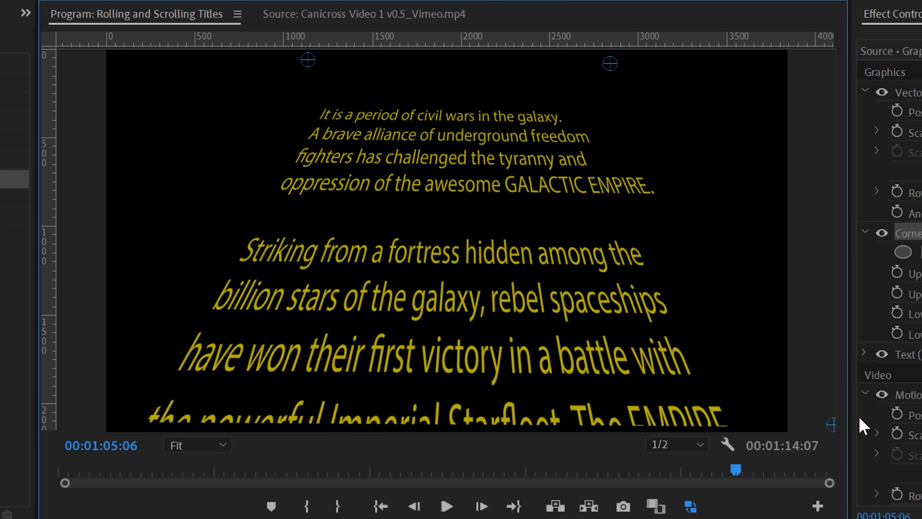
left_click_drag(859, 418, 864, 418)
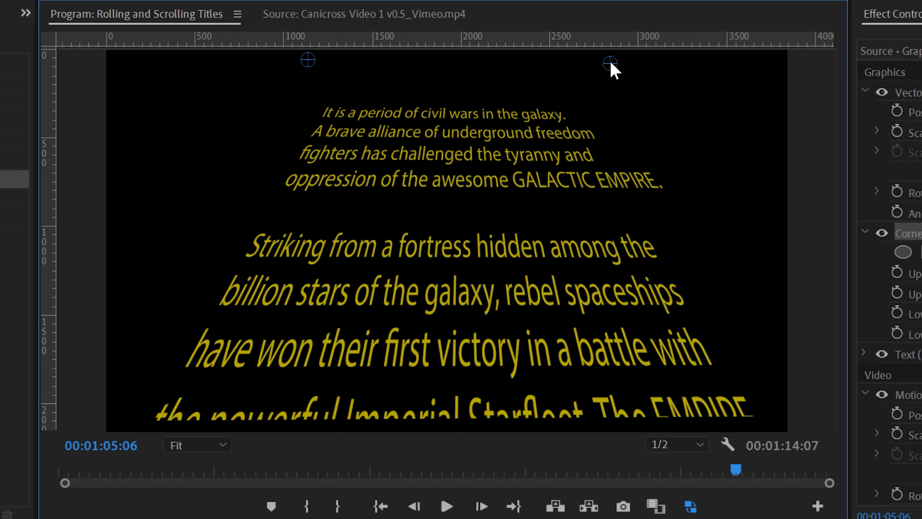
left_click_drag(611, 96, 614, 128)
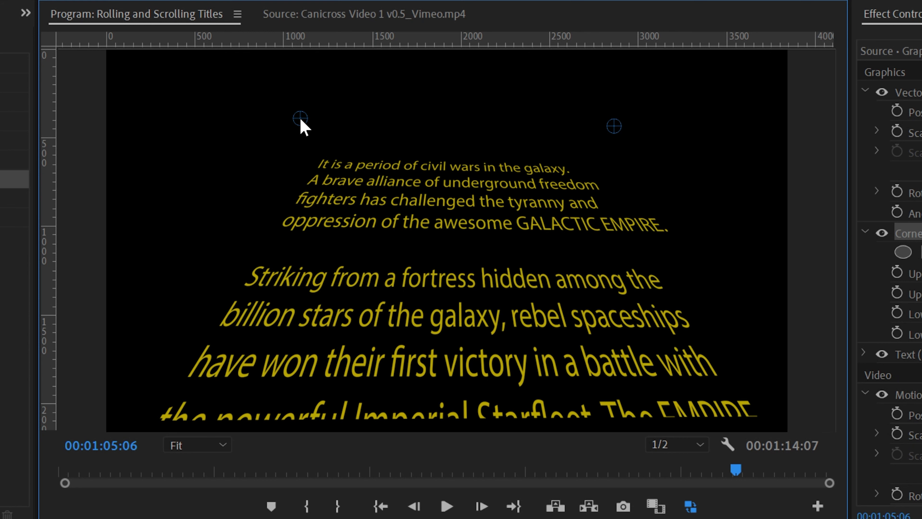
left_click_drag(301, 119, 301, 123)
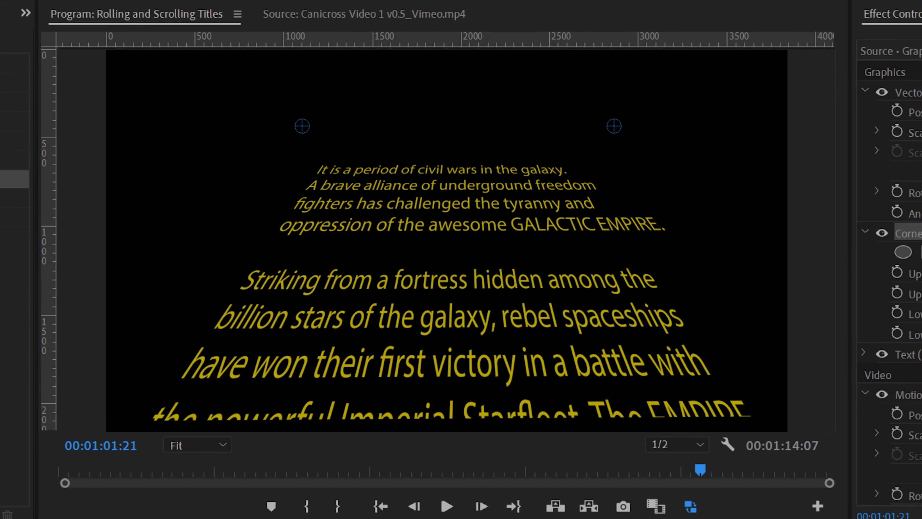
key("space")
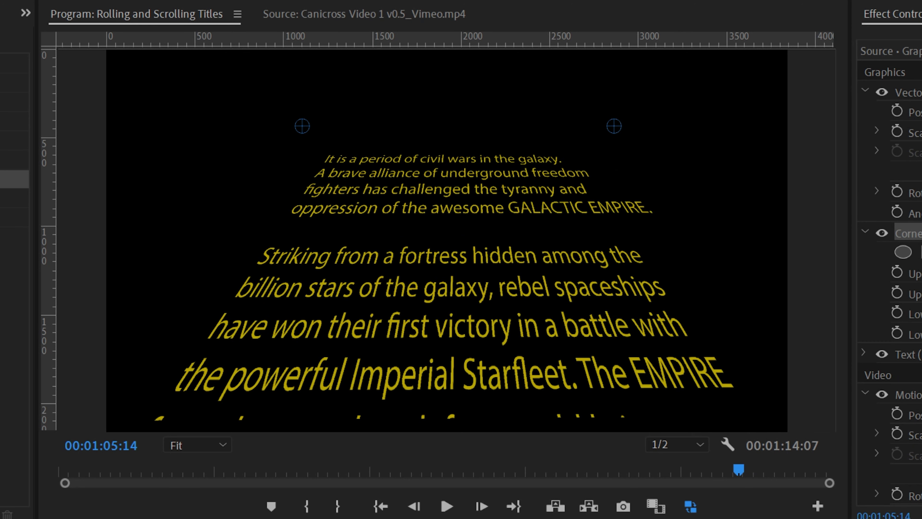
Place a horizontal guide at the crawl's top line and add an inverted rectangular opacity mask there, widened across the full frame.
left_click_drag(403, 38, 383, 157)
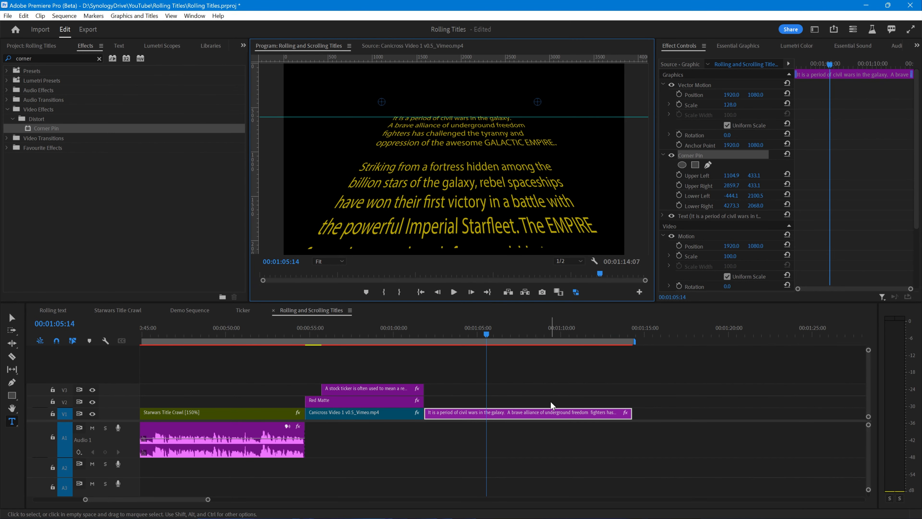
left_click(551, 416)
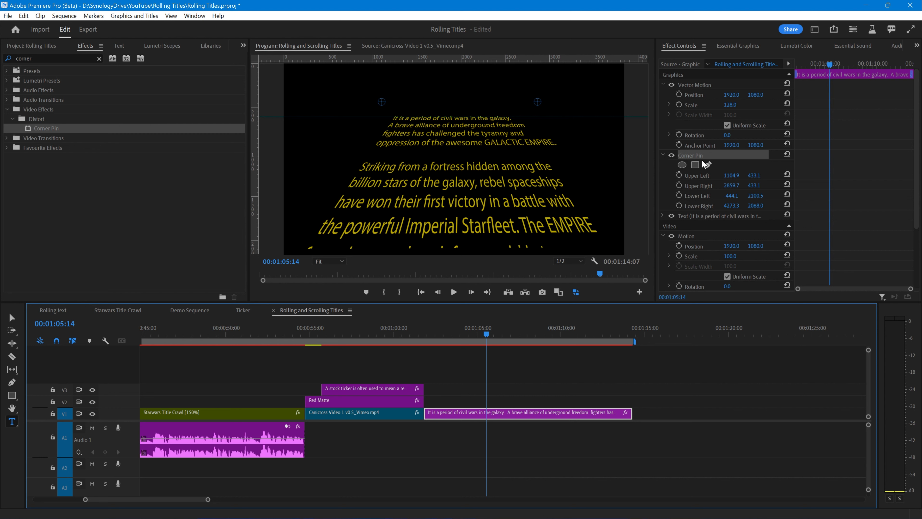
scroll(704, 164, "down", 3)
left_click(695, 246)
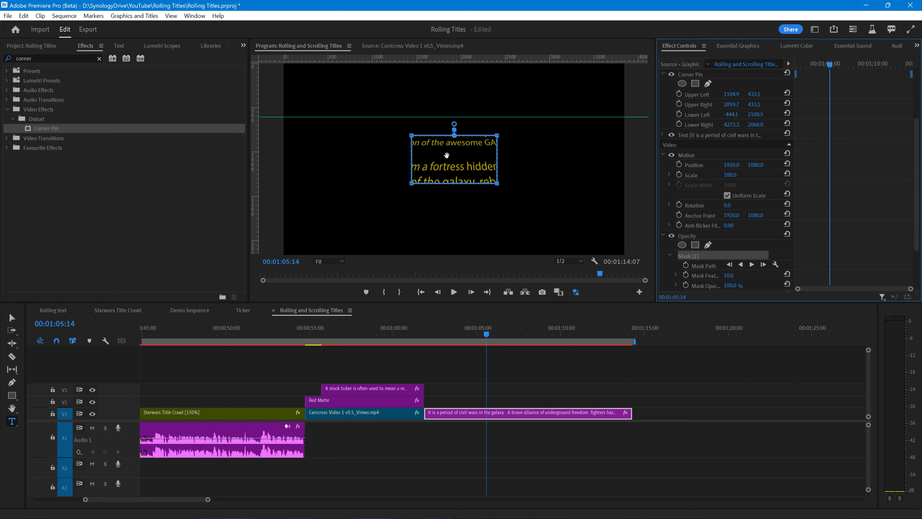
left_click_drag(464, 164, 452, 114)
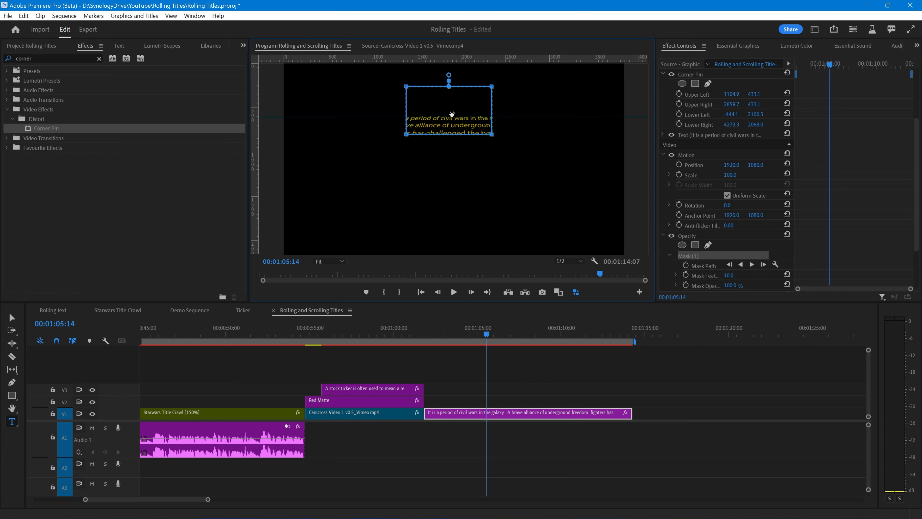
scroll(752, 244, "down", 3)
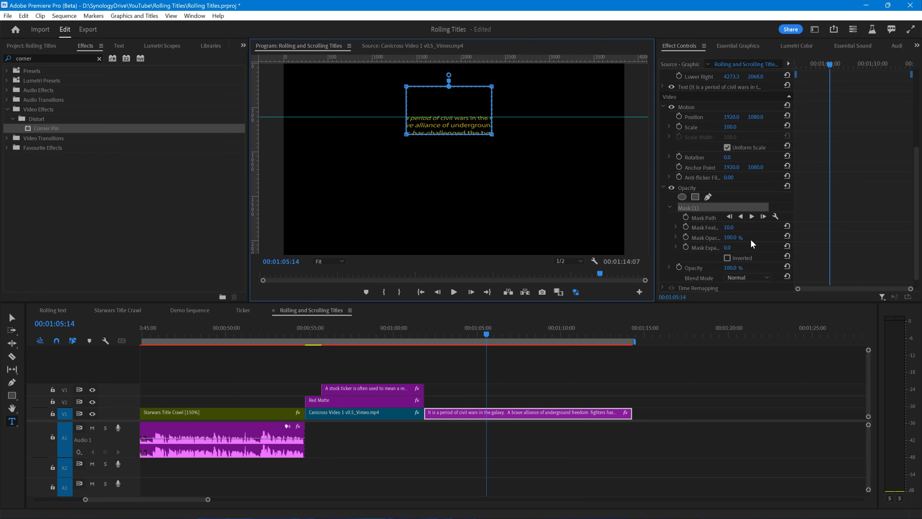
left_click(727, 257)
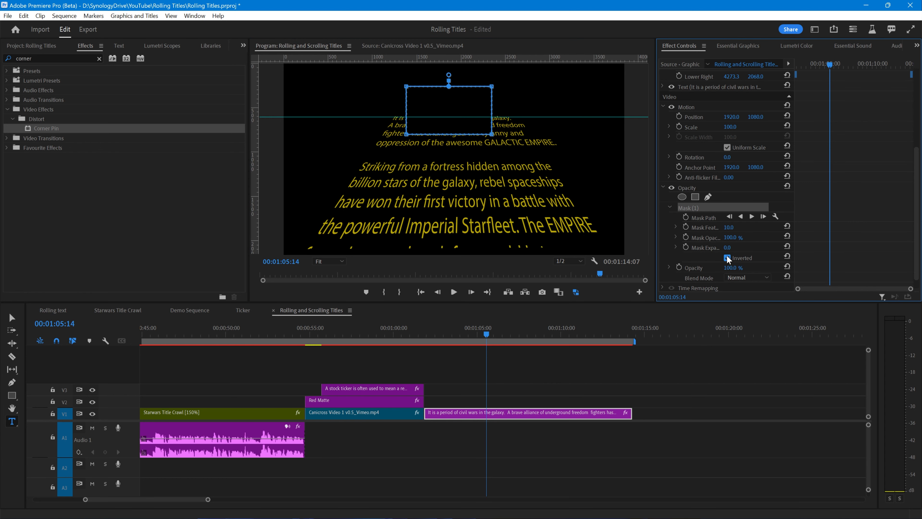
left_click_drag(502, 72, 633, 141)
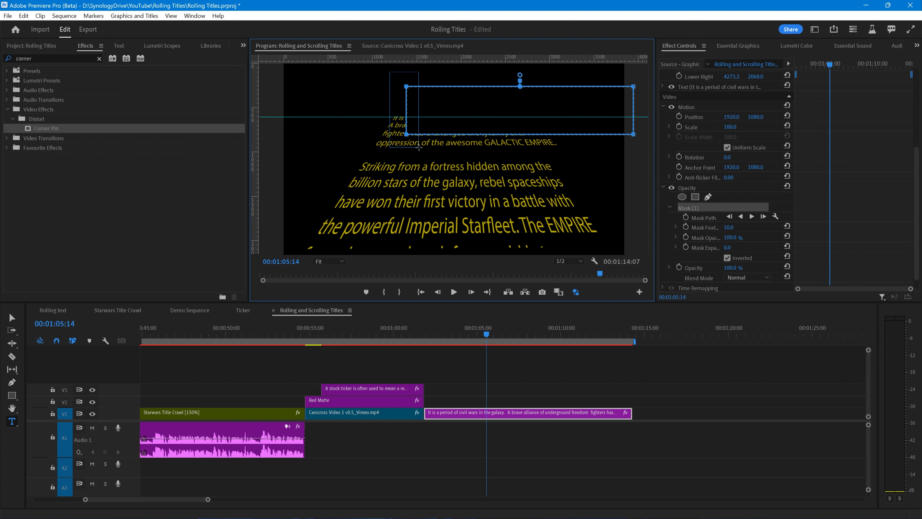
left_click_drag(407, 136, 279, 131)
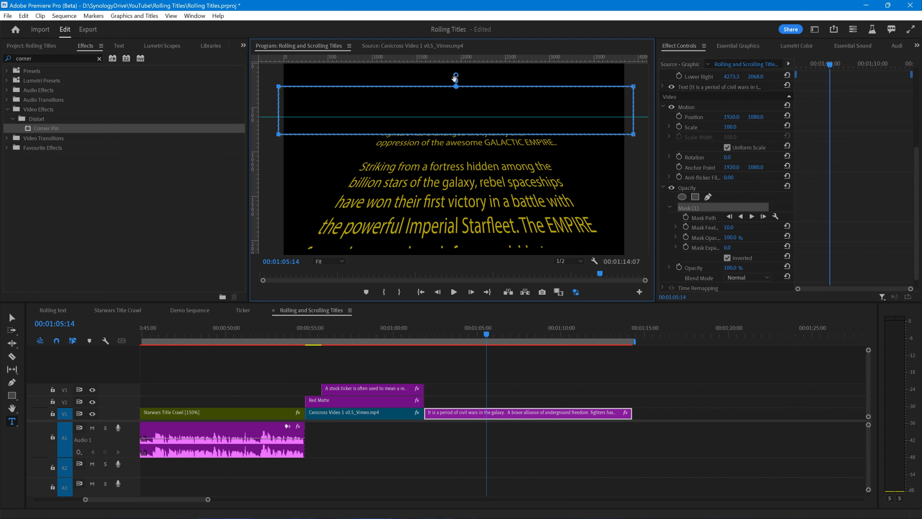
left_click_drag(456, 78, 459, 61)
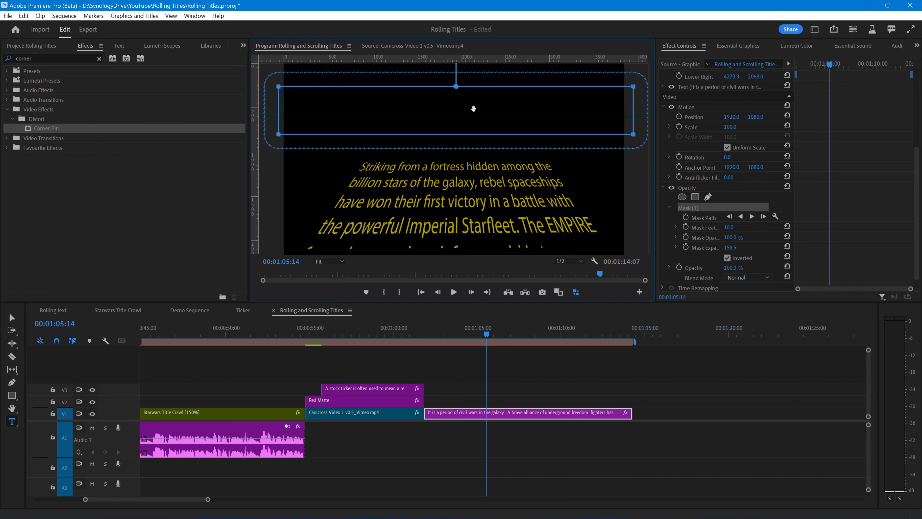
left_click_drag(483, 112, 485, 97)
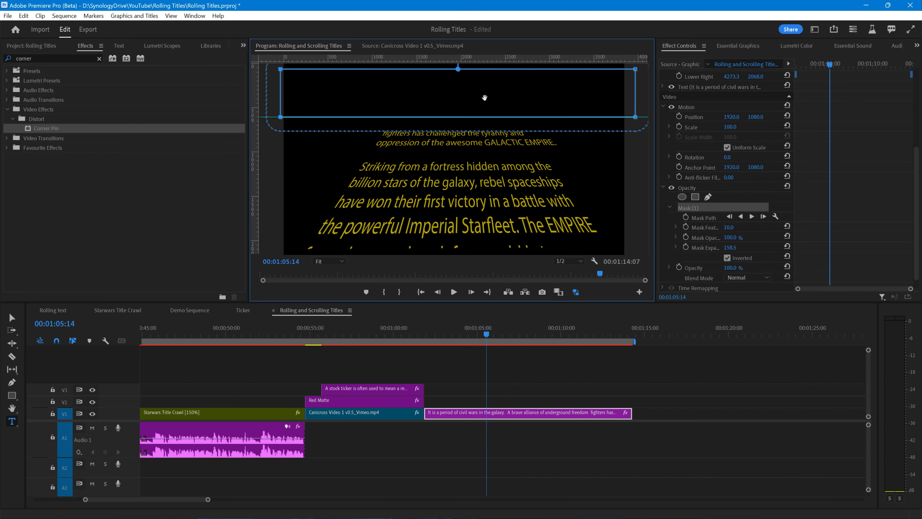
left_click_drag(484, 97, 486, 179)
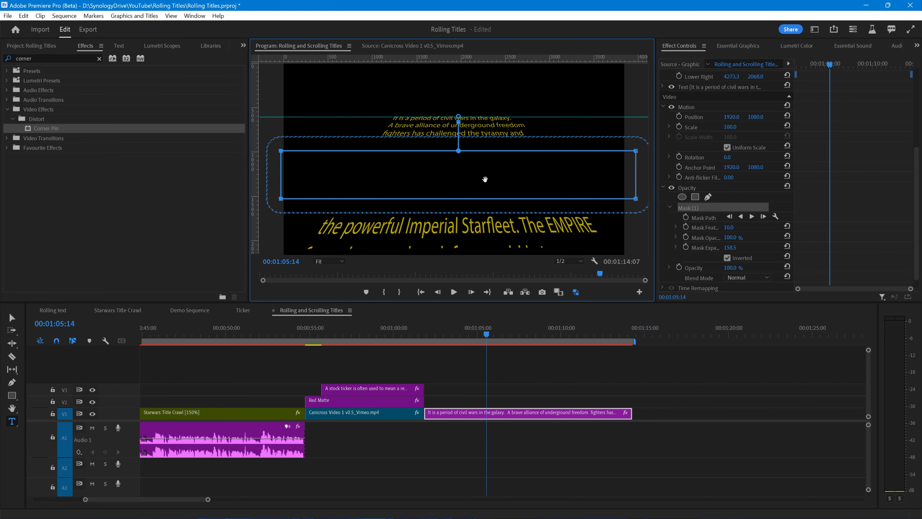
Set the mask's expansion to 0 and feather to about 697, and position it above the crawl to fade its top lines.
left_click_drag(459, 117, 460, 148)
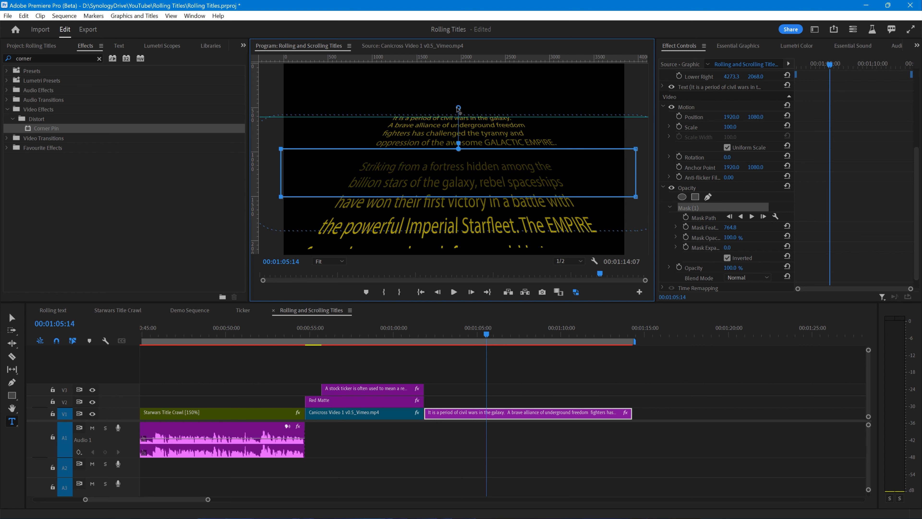
left_click_drag(460, 109, 460, 116)
left_click_drag(481, 180, 479, 102)
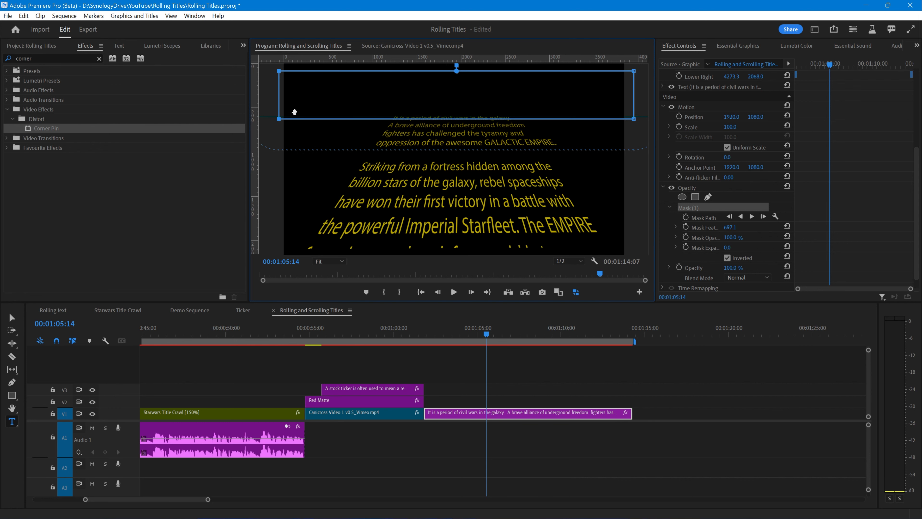
key("v")
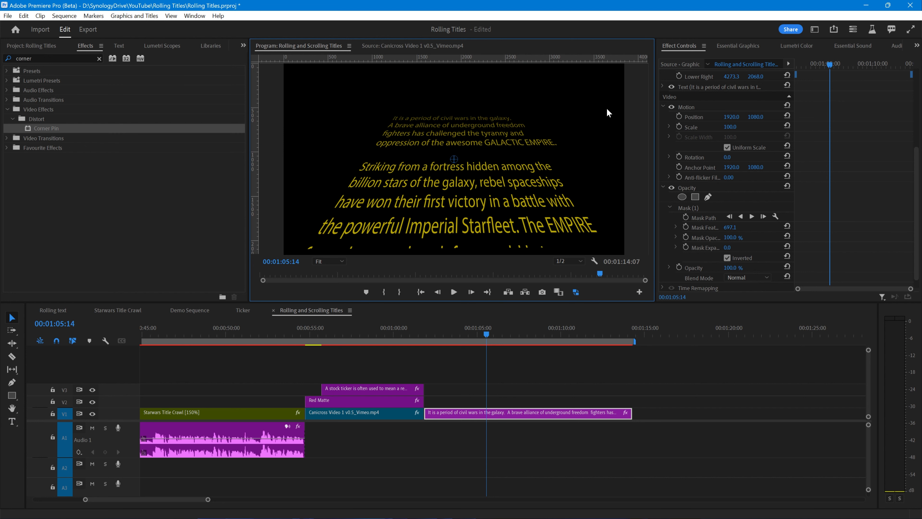
Reposition the crawl's opacity mask over its top lines and reduce the mask feather to about 344.
left_click(695, 187)
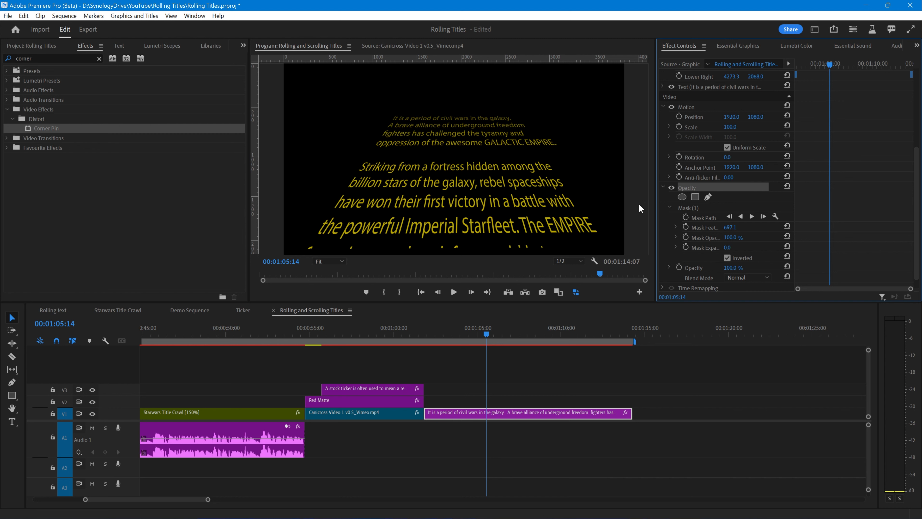
left_click(688, 209)
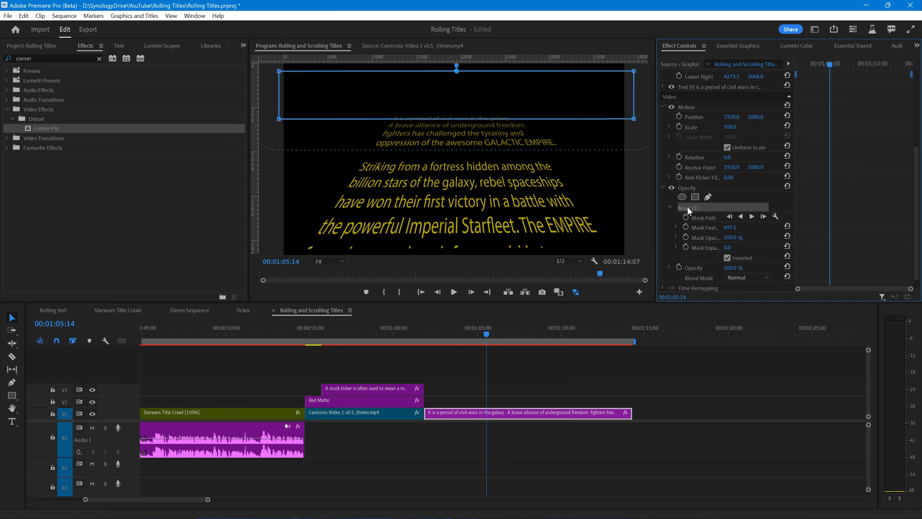
left_click_drag(509, 103, 507, 97)
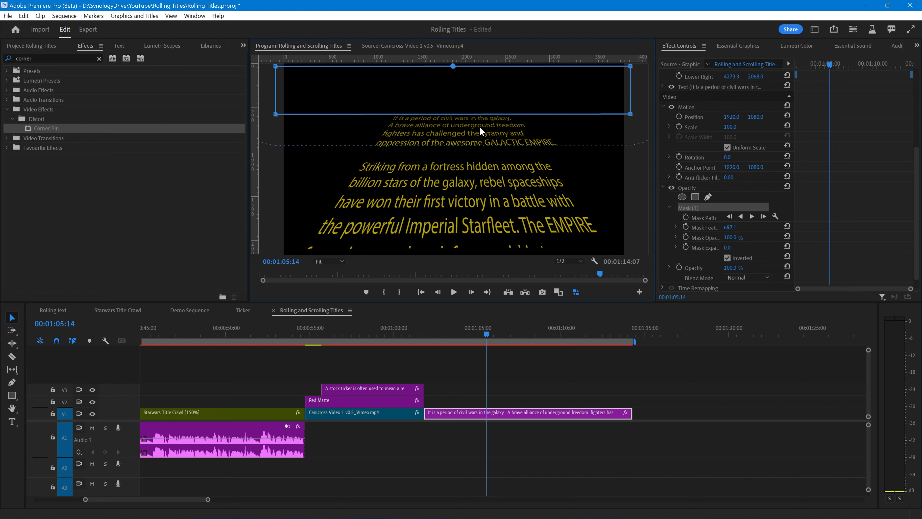
left_click_drag(459, 91, 457, 145)
left_click_drag(451, 78, 450, 93)
left_click_drag(482, 142, 481, 93)
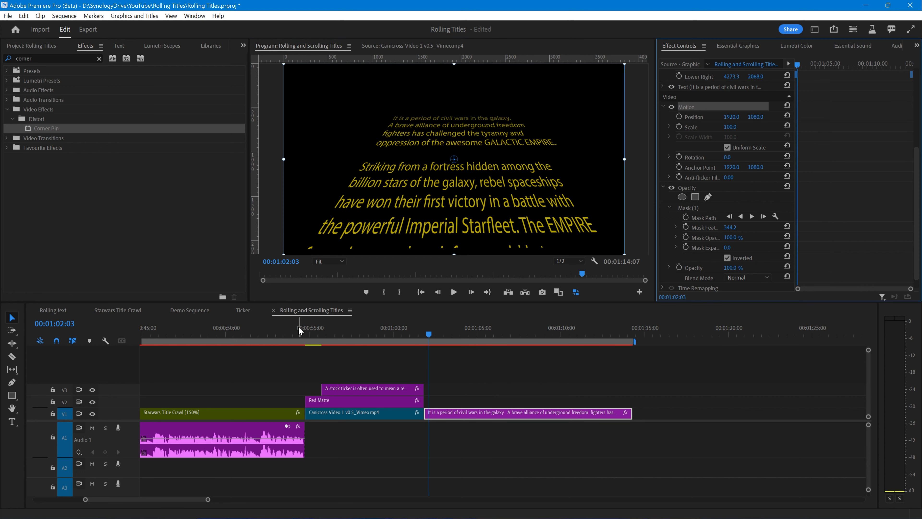
Play the masked crawl from 00:01:02:03 to check how its top lines fade out.
key("space")
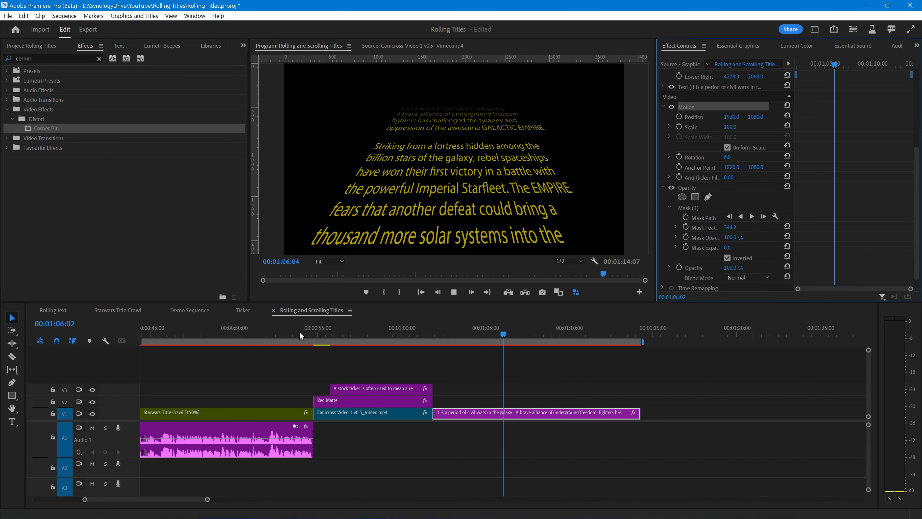
key("space")
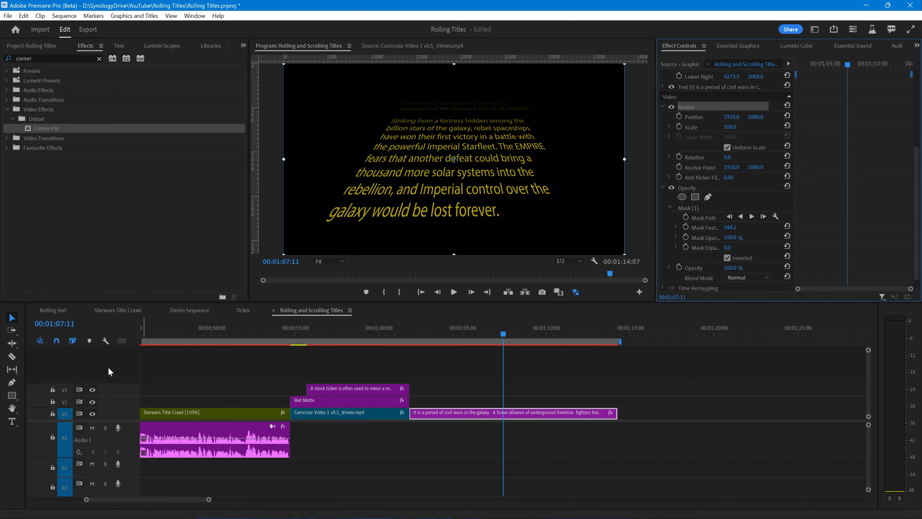
left_click(105, 369)
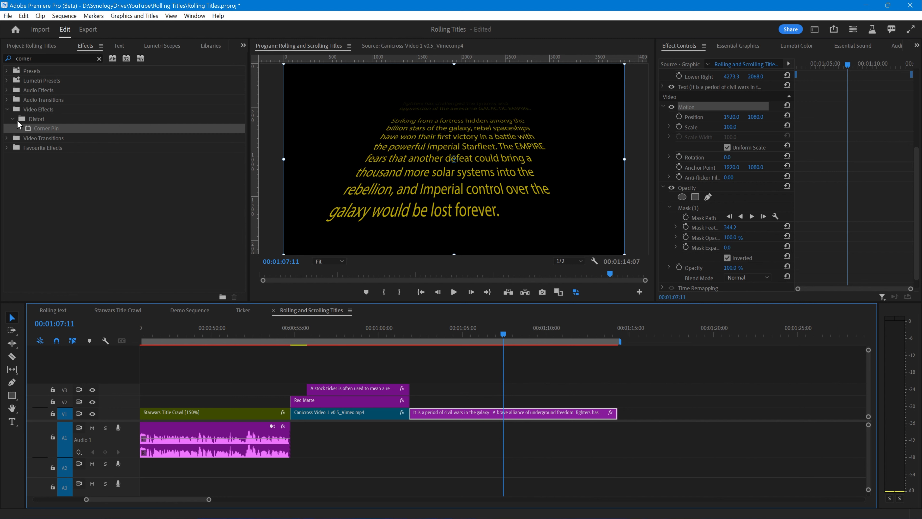
Collapse the 6 Assets and 7 Media bins, and place fanfare.wav from 8 Soundtracks on A1 at the start of the crawl clip.
left_click(36, 46)
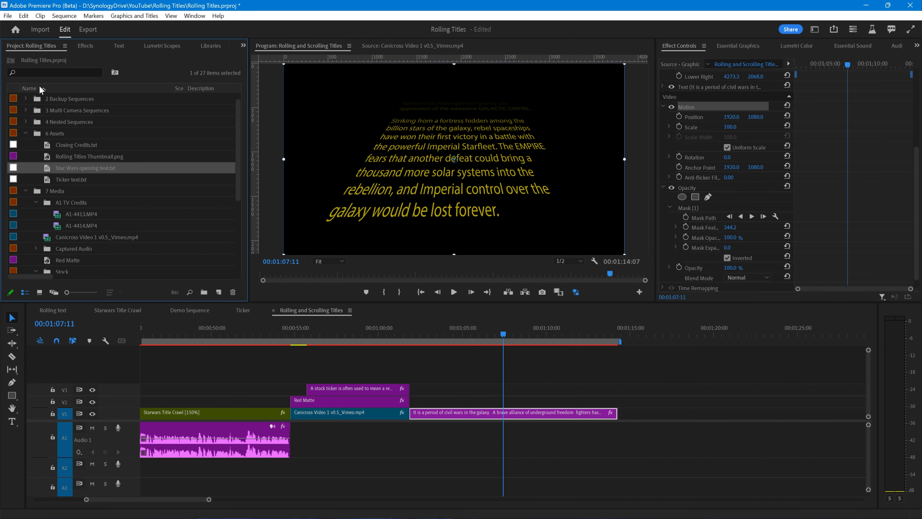
left_click(26, 133)
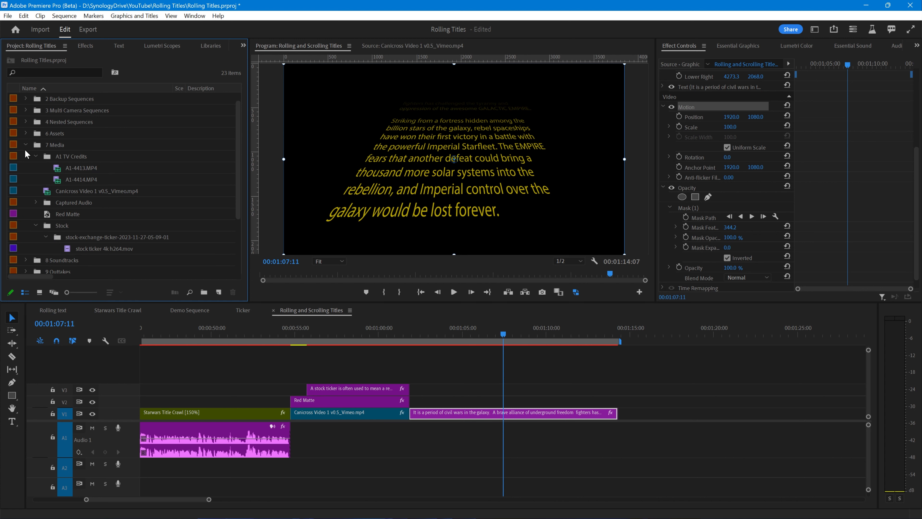
left_click(26, 145)
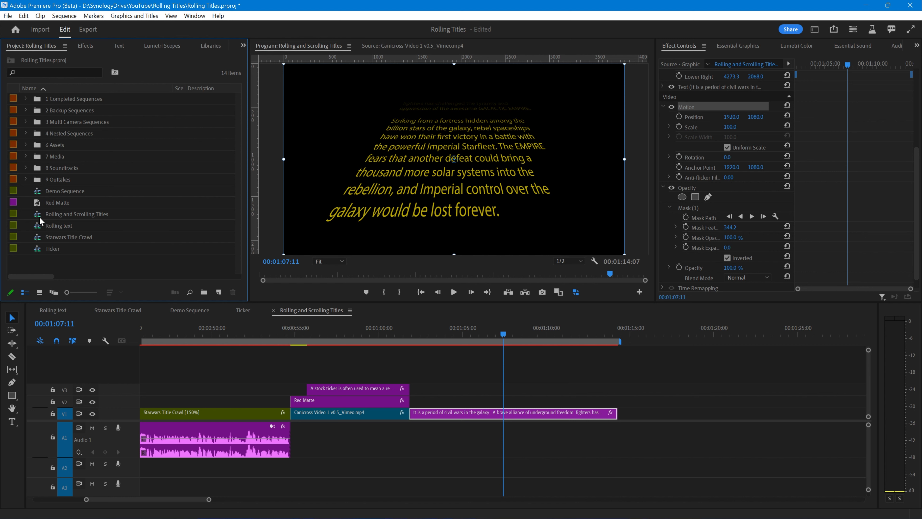
left_click(26, 166)
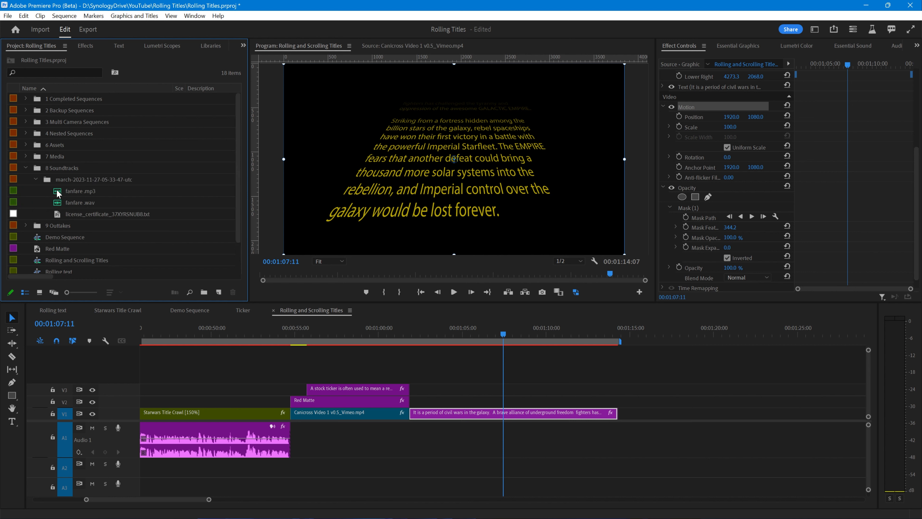
left_click_drag(56, 203, 413, 433)
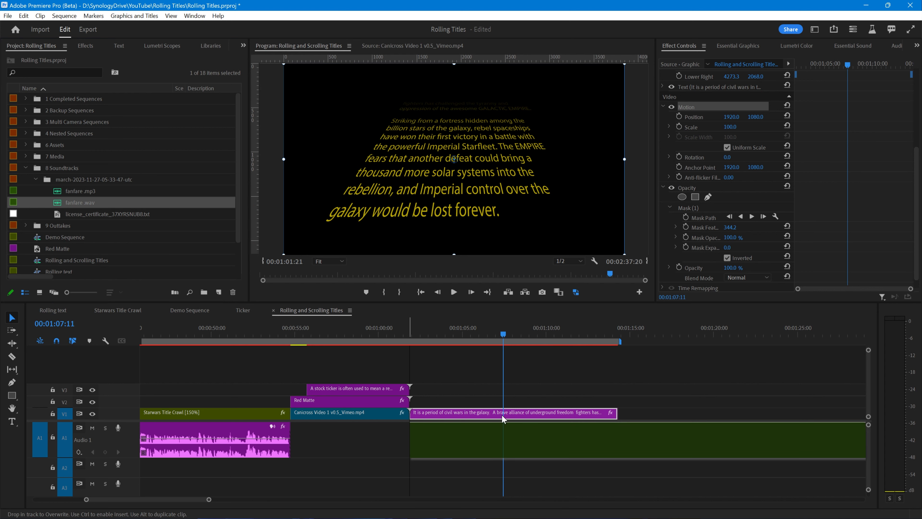
Move the playhead to the start of the crawl clip and play the crawl with its fanfare.
left_click(440, 327)
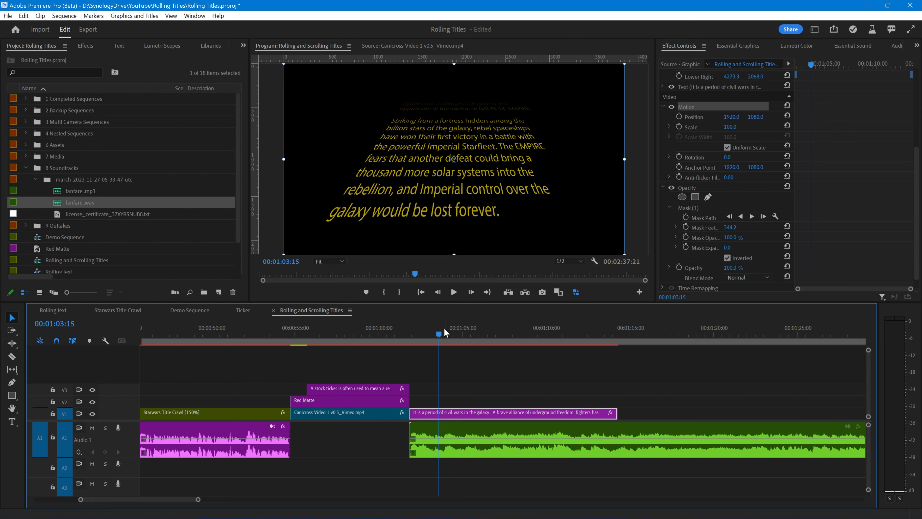
key("Up")
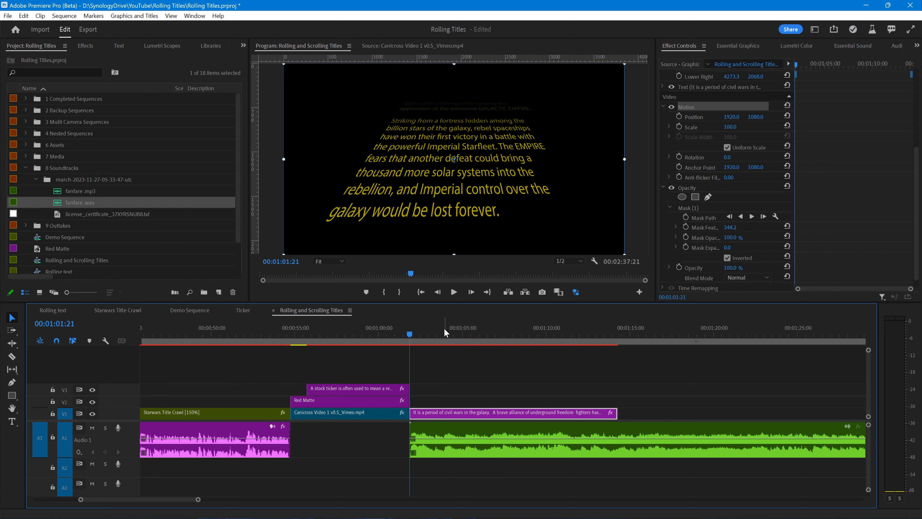
key("space")
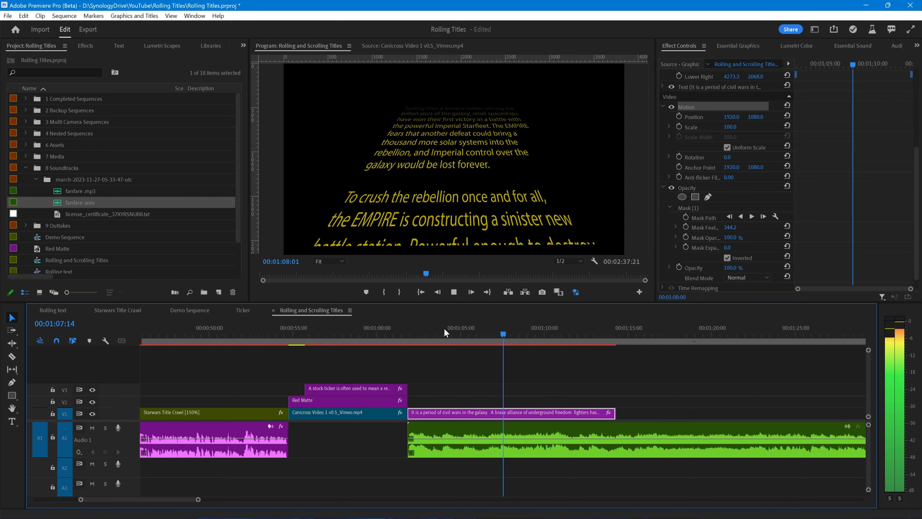
key("space")
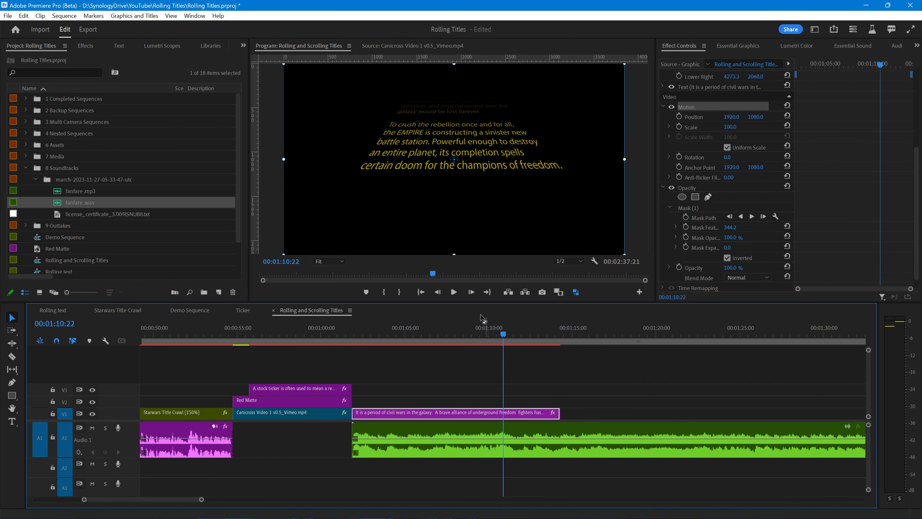
Review the Star Wars title crawl, red ticker and final yellow crawl sections by scrubbing through the sequence.
scroll(374, 378, "up", 3)
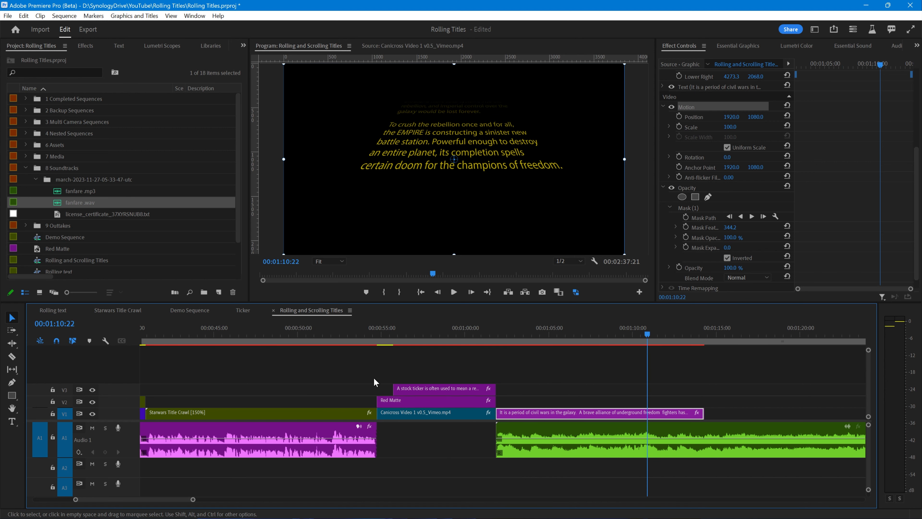
left_click(434, 333)
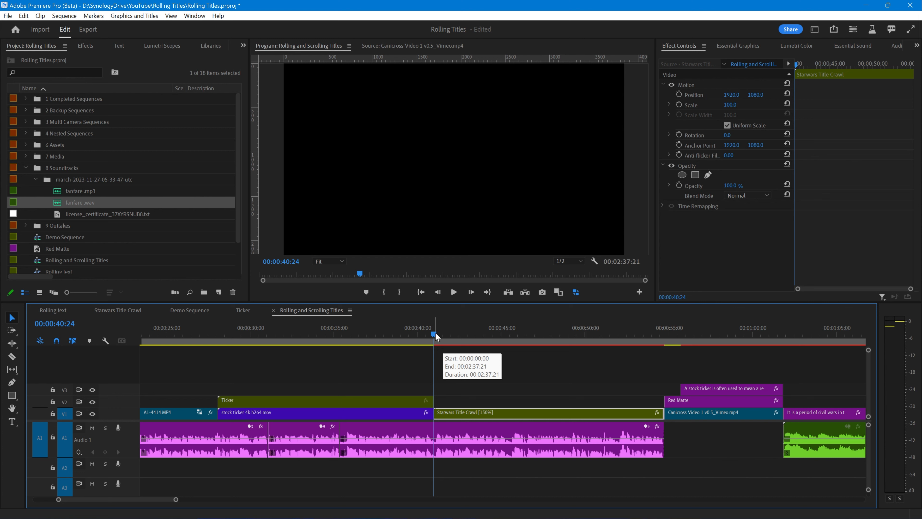
left_click_drag(432, 331, 710, 332)
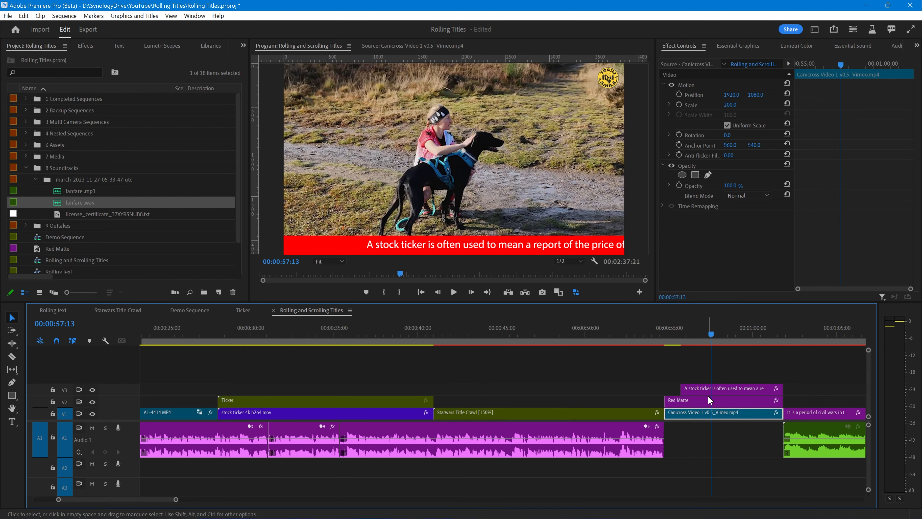
scroll(710, 400, "down", 5)
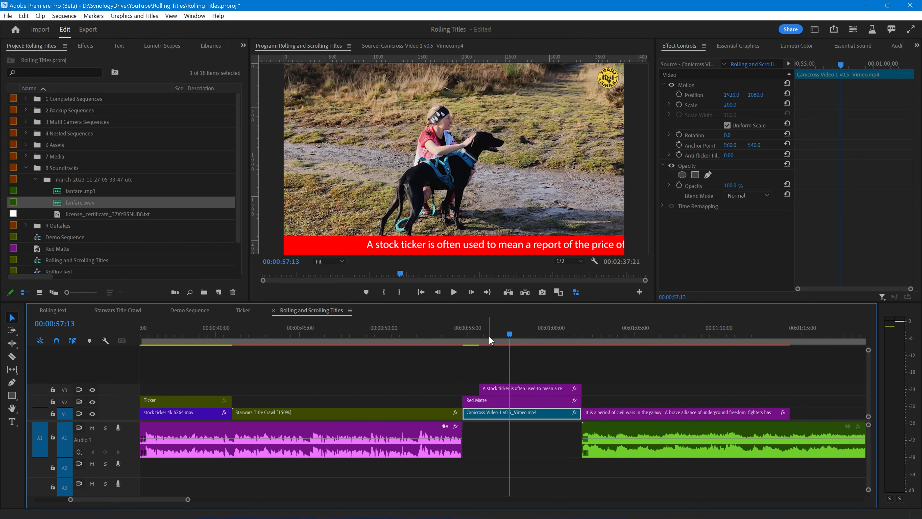
scroll(486, 340, "down", 4)
left_click(510, 328)
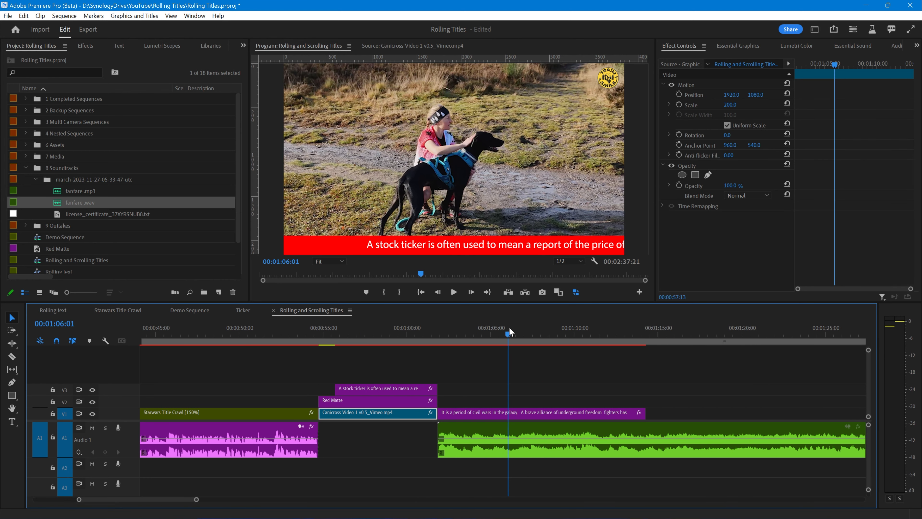
left_click_drag(508, 332, 581, 335)
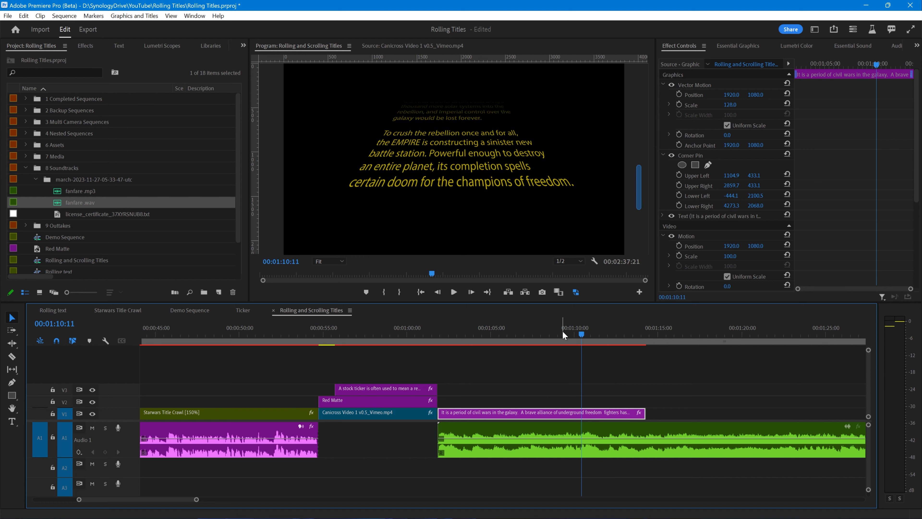
left_click(468, 332)
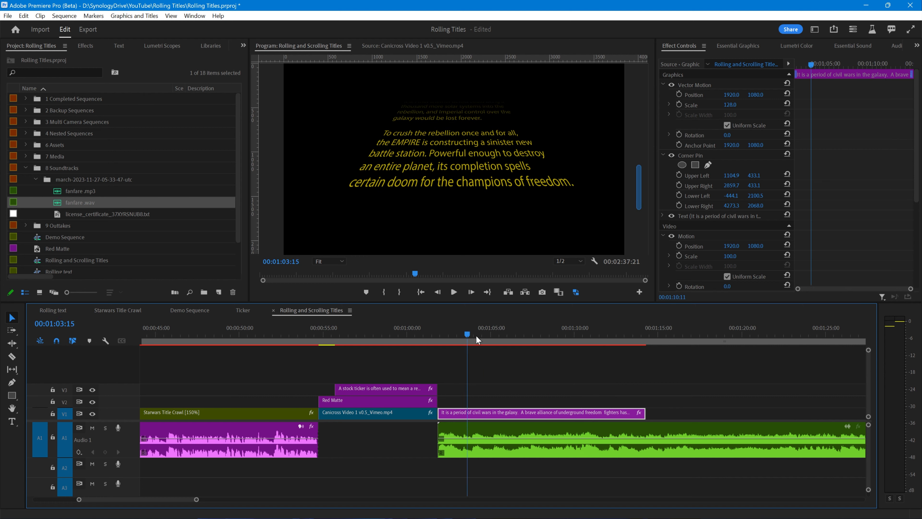